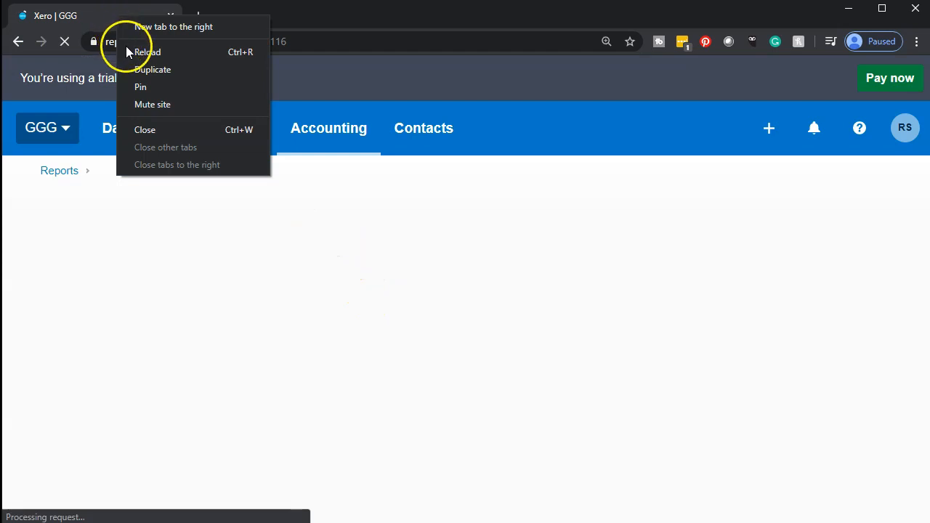
Duplicate the income statement's browser tab and rerun the copy for May 1, 2020 to December 31, 2020
{"action": "left_click", "coordinate": [151, 70]}
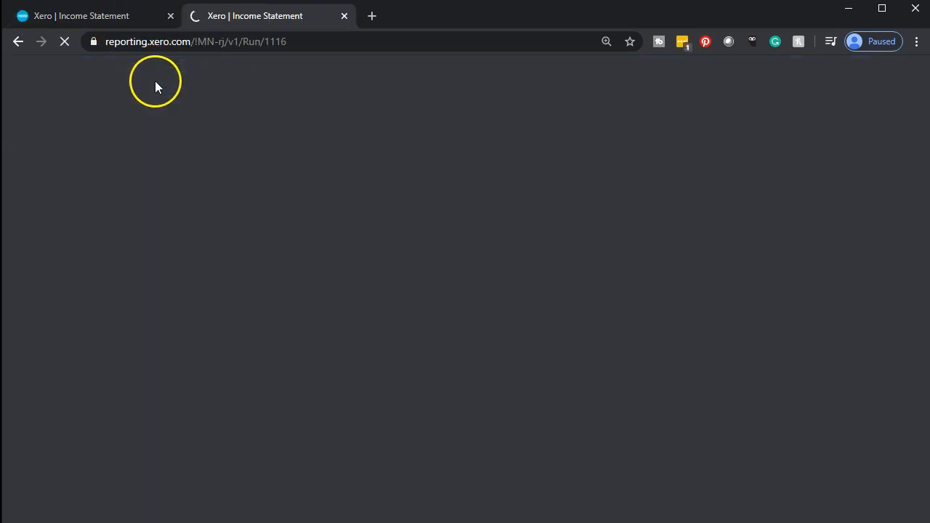
{"action": "scroll", "coordinate": [61, 332], "scroll_direction": "down", "scroll_amount": 2}
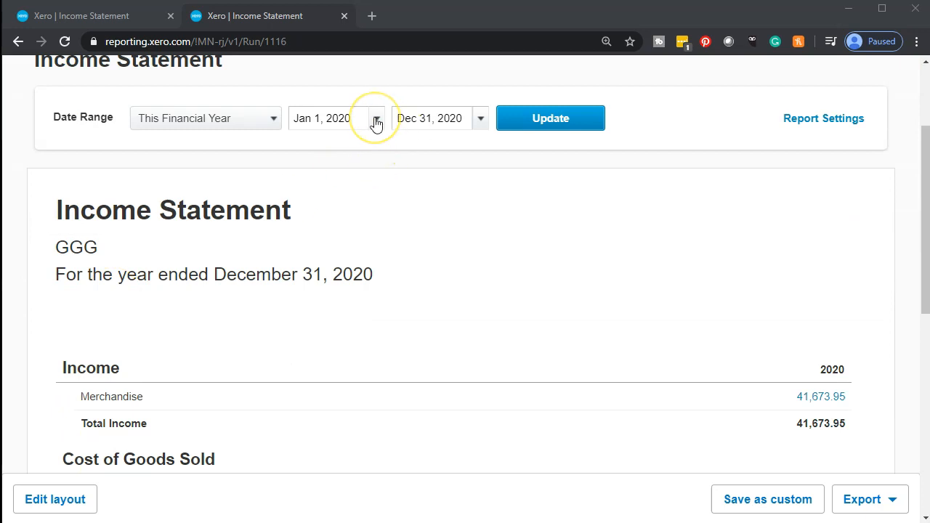
{"action": "left_click", "coordinate": [377, 121]}
{"action": "left_click", "coordinate": [572, 151]}
{"action": "left_click", "coordinate": [572, 150]}
{"action": "left_click", "coordinate": [573, 151]}
{"action": "left_click", "coordinate": [573, 150]}
{"action": "left_click", "coordinate": [573, 150]}
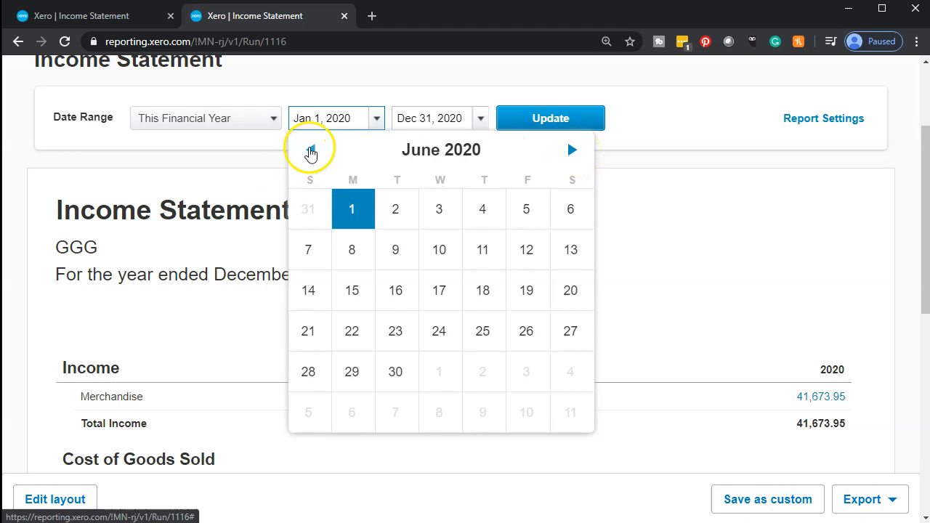
{"action": "left_click", "coordinate": [309, 150]}
{"action": "left_click", "coordinate": [530, 207]}
{"action": "left_click", "coordinate": [567, 118]}
{"action": "scroll", "coordinate": [557, 247], "scroll_direction": "down", "scroll_amount": 3}
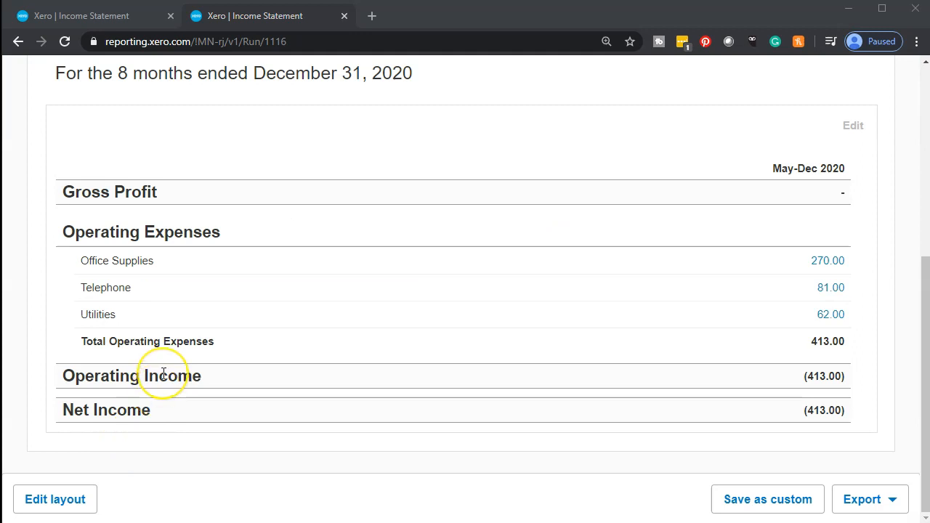
{"action": "scroll", "coordinate": [164, 374], "scroll_direction": "up", "scroll_amount": 1}
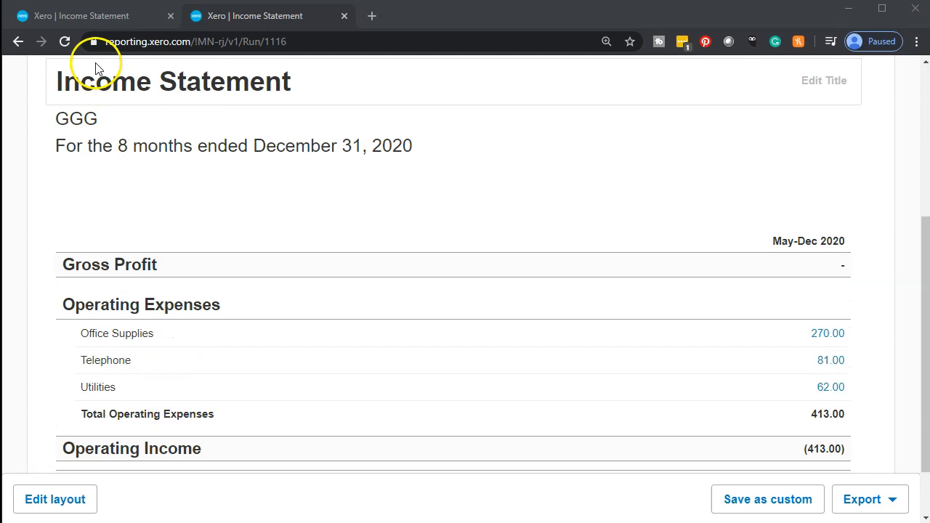
From the original browser tab, go to the bank accounts and open the items to reconcile for Checking - Chase
{"action": "left_click", "coordinate": [97, 16]}
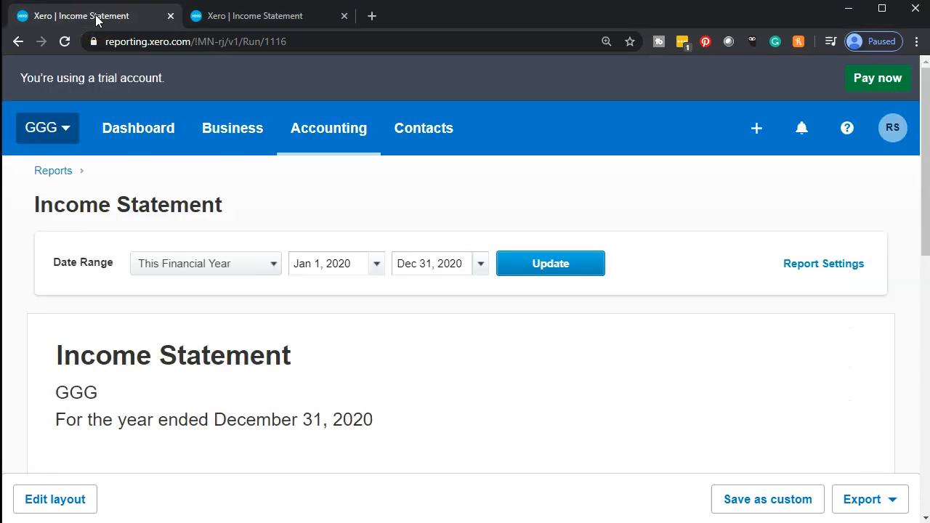
{"action": "left_click", "coordinate": [317, 127]}
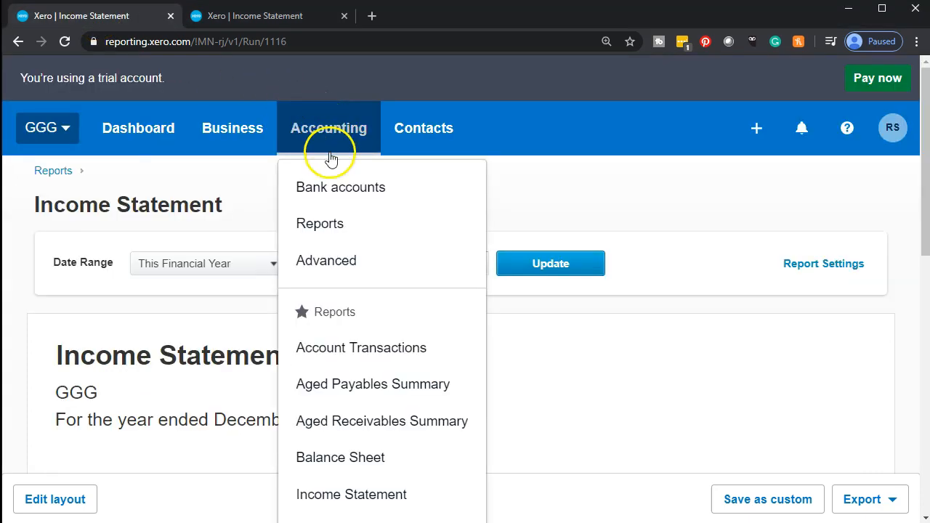
{"action": "left_click", "coordinate": [360, 189]}
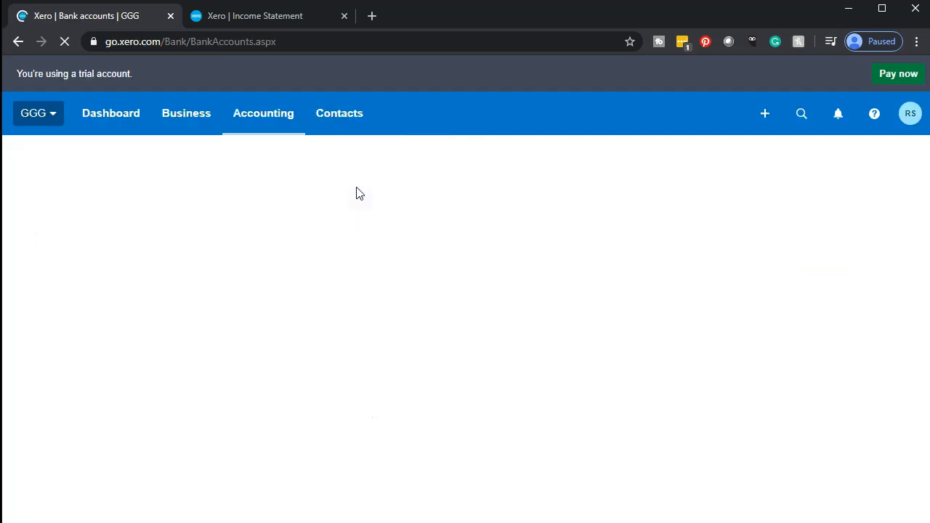
{"action": "scroll", "coordinate": [360, 195], "scroll_direction": "down", "scroll_amount": 1}
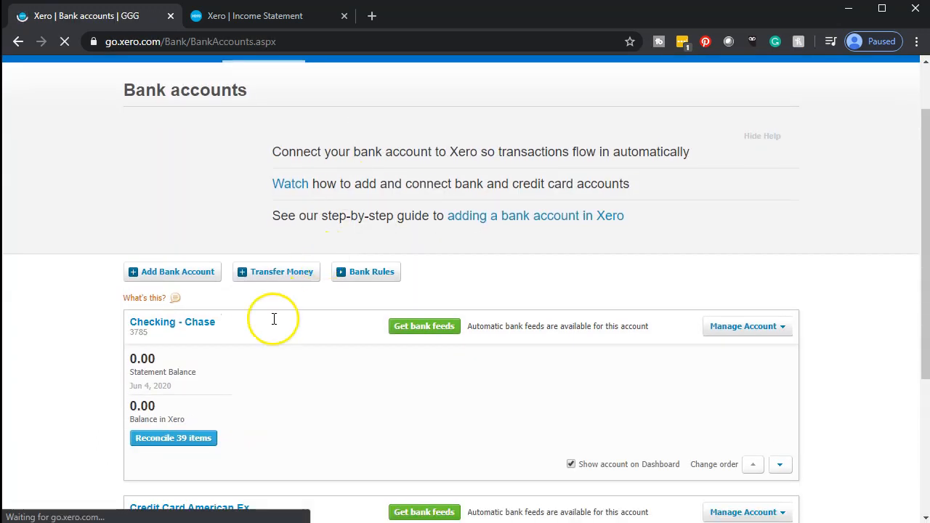
{"action": "scroll", "coordinate": [274, 319], "scroll_direction": "down", "scroll_amount": 2}
{"action": "key", "text": "ctrl+plus"}
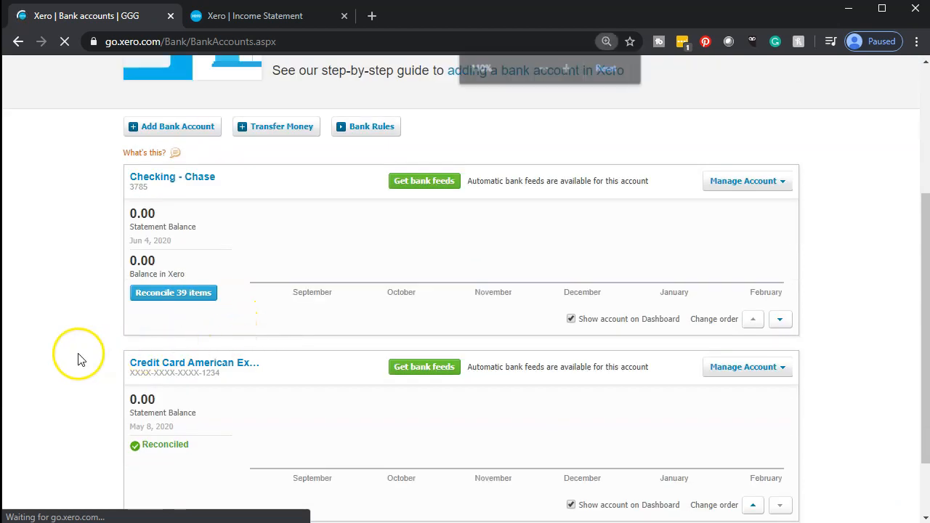
{"action": "left_click", "coordinate": [125, 338]}
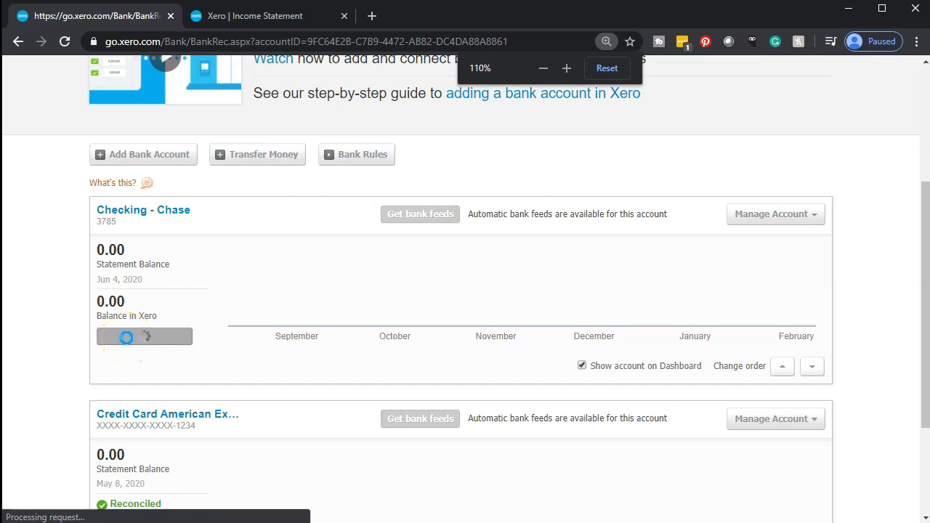
{"action": "scroll", "coordinate": [128, 343], "scroll_direction": "down", "scroll_amount": 3}
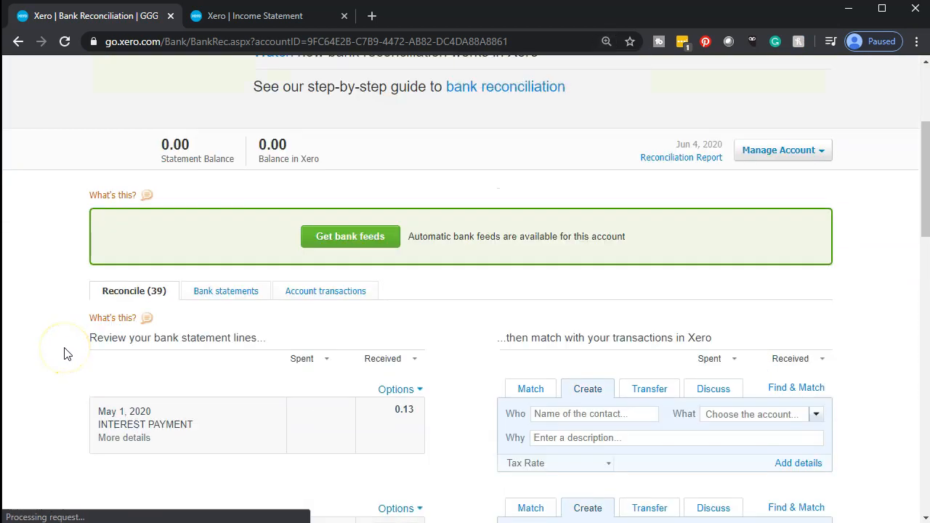
{"action": "key", "text": "ctrl+plus"}
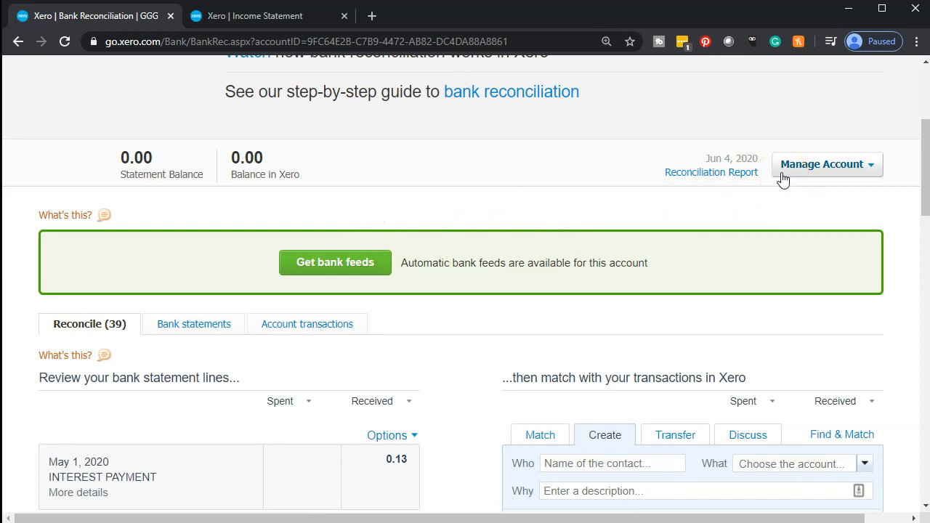
{"action": "scroll", "coordinate": [763, 209], "scroll_direction": "down", "scroll_amount": 3}
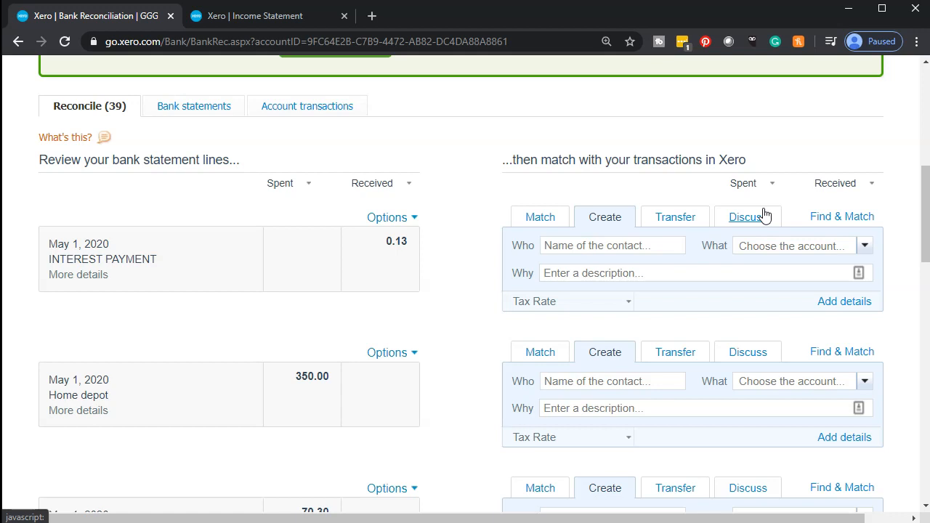
{"action": "scroll", "coordinate": [764, 214], "scroll_direction": "up", "scroll_amount": 3}
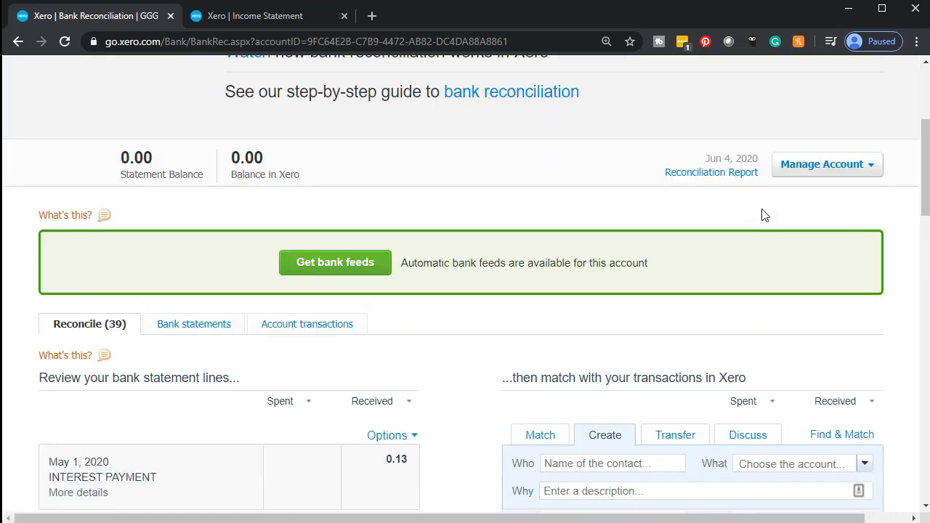
Go to the bank rules from the Checking - Chase account and open the Edison spend money rule
{"action": "left_click", "coordinate": [863, 178]}
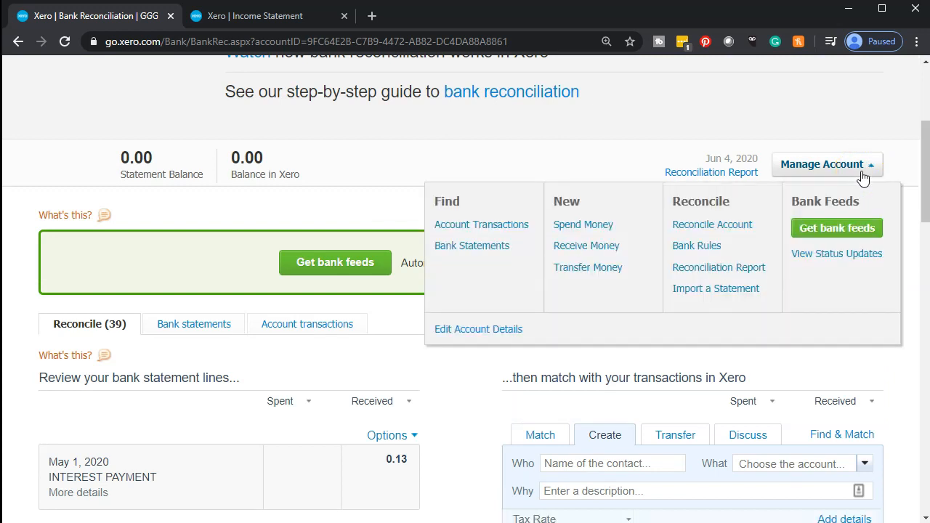
{"action": "left_click", "coordinate": [700, 247]}
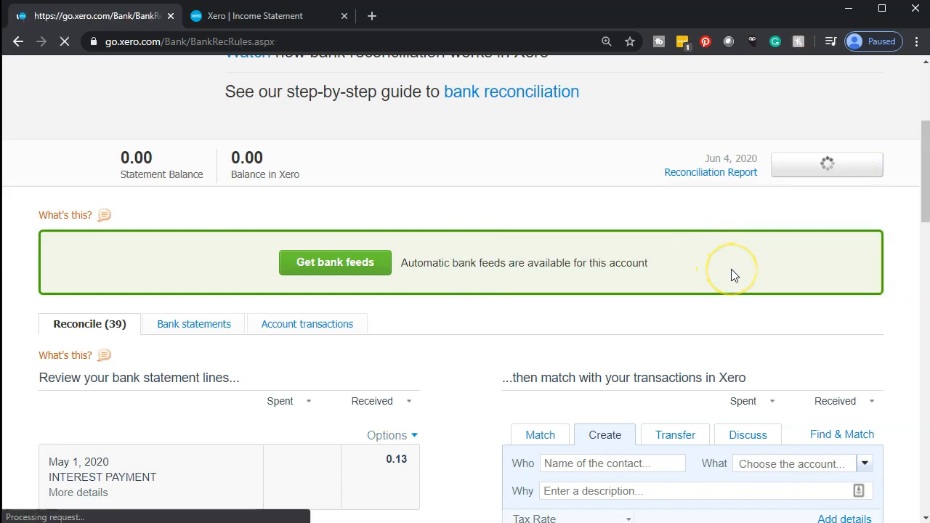
{"action": "scroll", "coordinate": [576, 297], "scroll_direction": "down", "scroll_amount": 2}
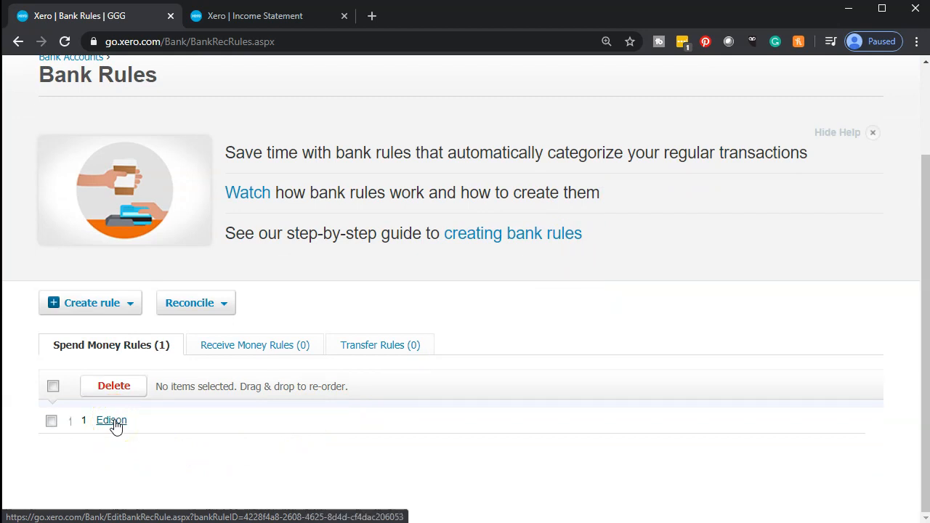
{"action": "left_click", "coordinate": [112, 422]}
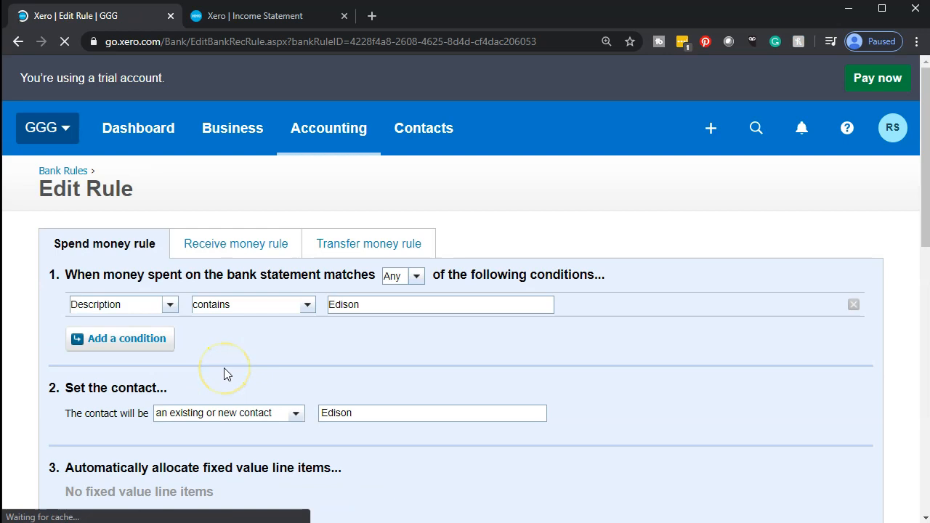
Examine the Edison rule's matching condition, contact, remainder allocation, reference, target bank account and title
{"action": "scroll", "coordinate": [224, 368], "scroll_direction": "down", "scroll_amount": 1}
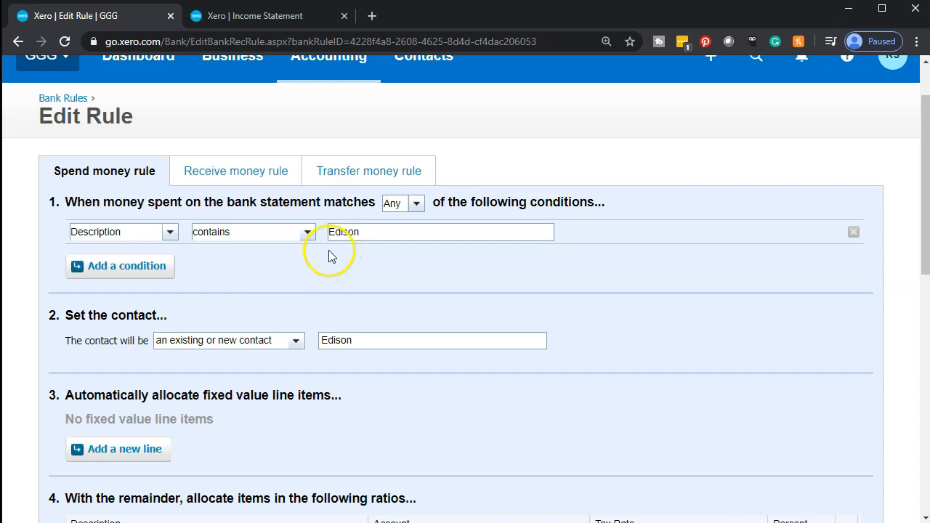
{"action": "left_click", "coordinate": [307, 235]}
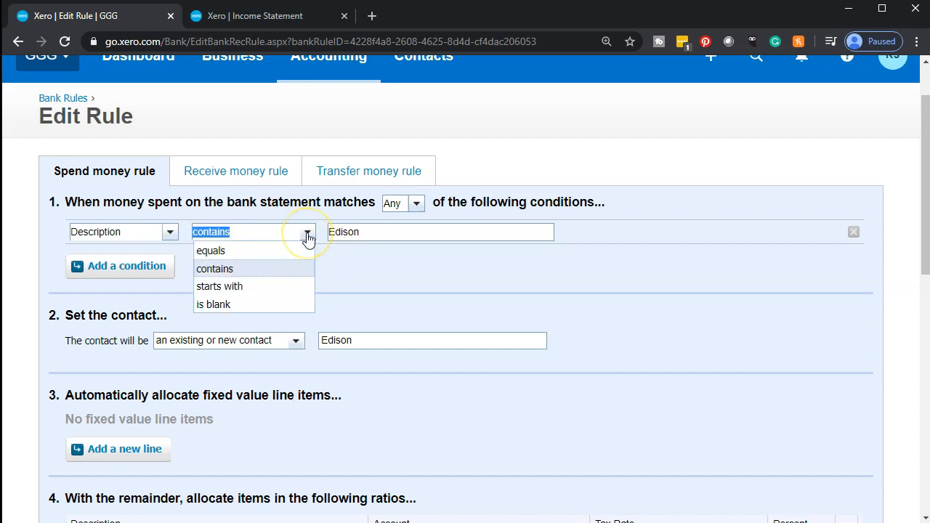
{"action": "left_click", "coordinate": [308, 235]}
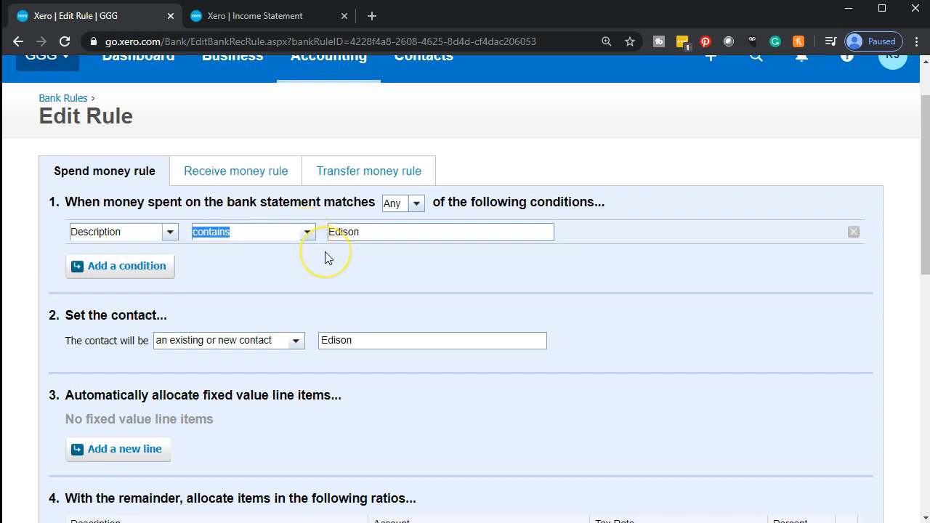
{"action": "scroll", "coordinate": [325, 258], "scroll_direction": "down", "scroll_amount": 1}
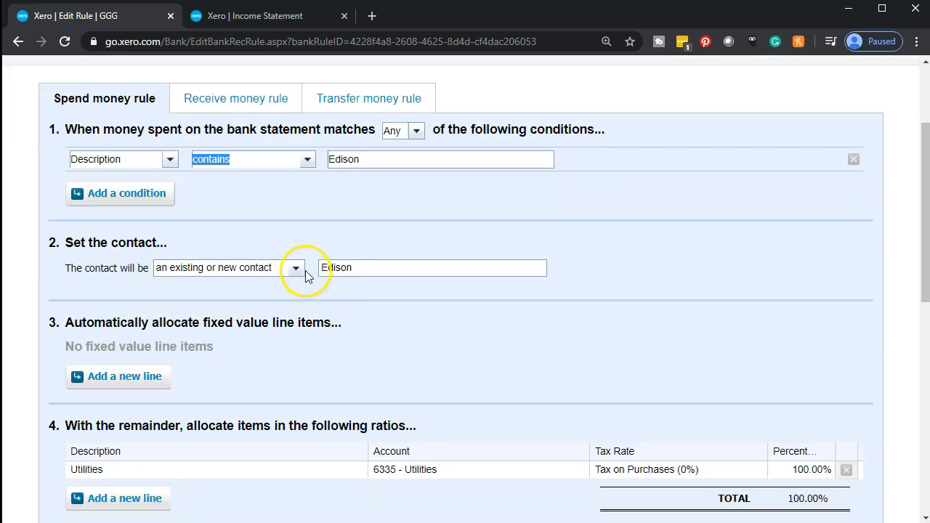
{"action": "left_click", "coordinate": [298, 270]}
{"action": "left_click", "coordinate": [298, 271]}
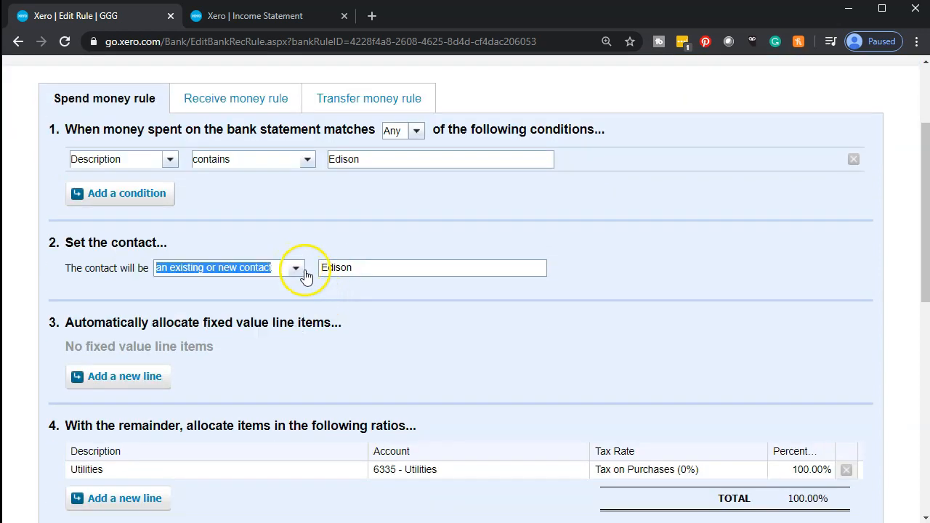
{"action": "scroll", "coordinate": [308, 287], "scroll_direction": "down", "scroll_amount": 1}
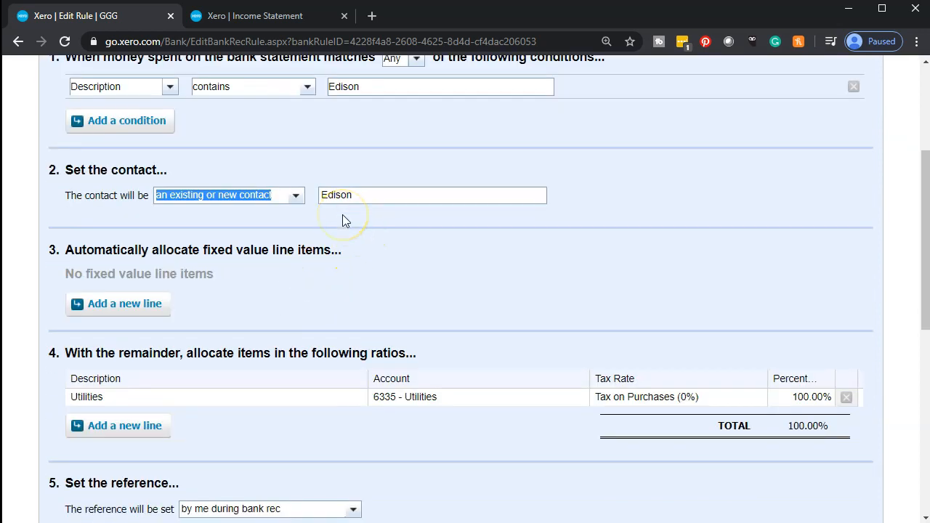
{"action": "scroll", "coordinate": [342, 218], "scroll_direction": "down", "scroll_amount": 2}
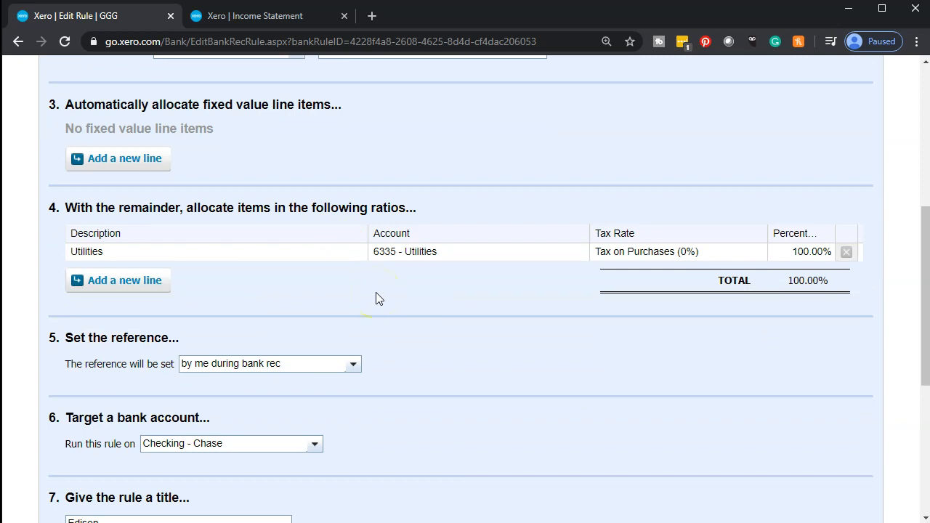
{"action": "scroll", "coordinate": [376, 298], "scroll_direction": "down", "scroll_amount": 3}
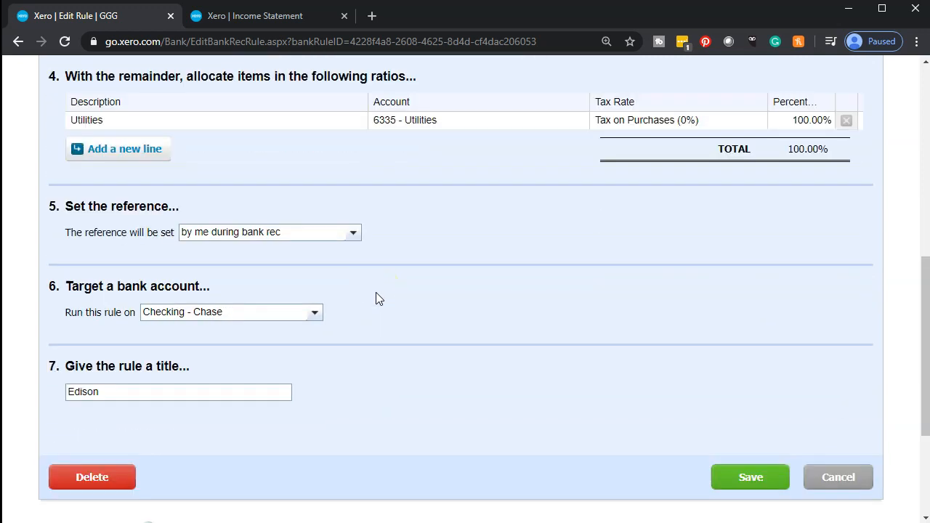
{"action": "scroll", "coordinate": [375, 298], "scroll_direction": "down", "scroll_amount": 2}
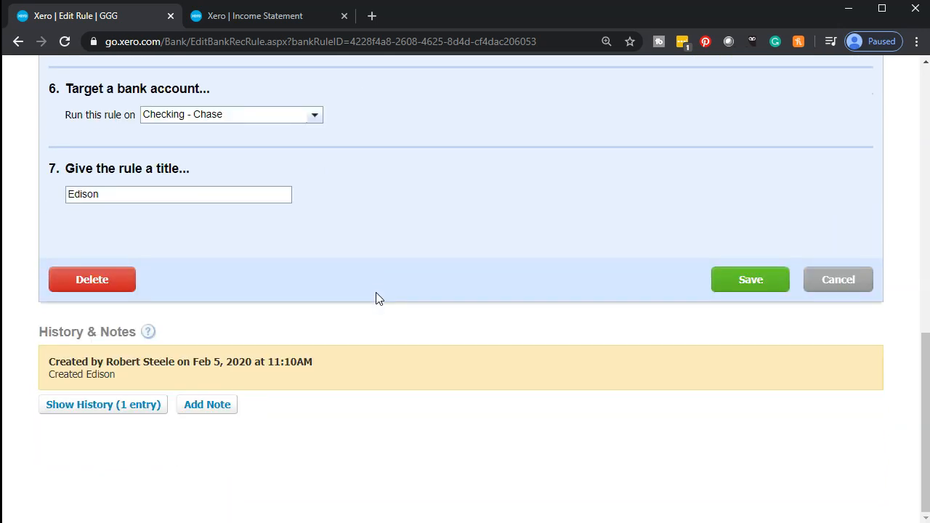
{"action": "scroll", "coordinate": [376, 298], "scroll_direction": "up", "scroll_amount": 10}
{"action": "scroll", "coordinate": [376, 298], "scroll_direction": "up", "scroll_amount": 1}
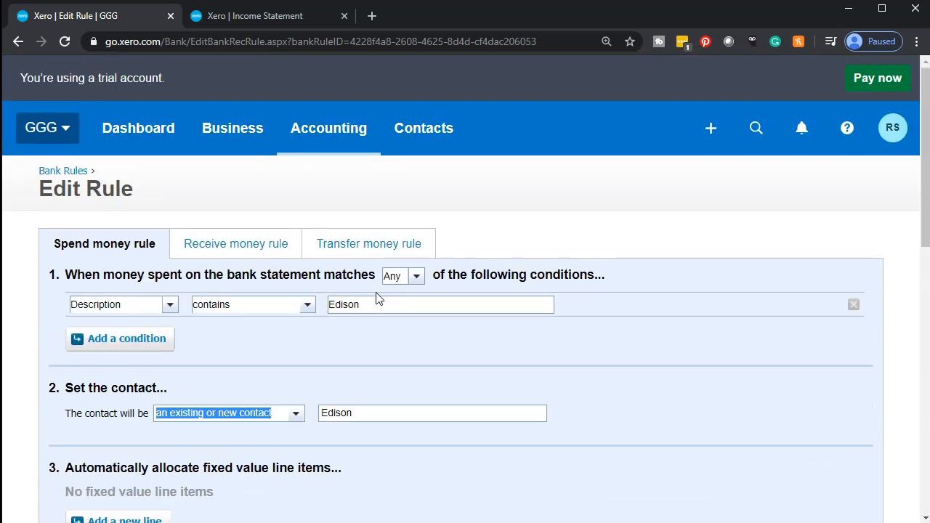
Leave the Edison rule without saving, return to the bank accounts and reopen the Checking - Chase items to reconcile
{"action": "left_click", "coordinate": [64, 171]}
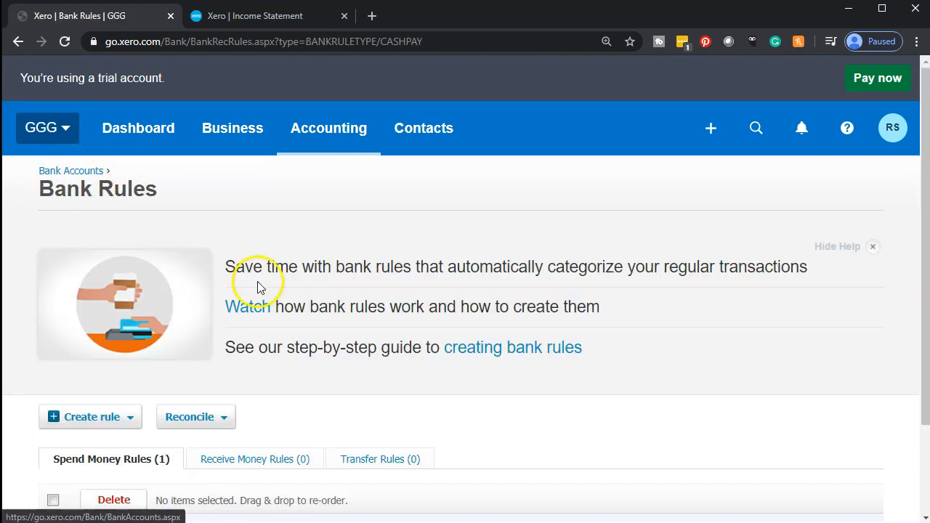
{"action": "scroll", "coordinate": [276, 300], "scroll_direction": "down", "scroll_amount": 2}
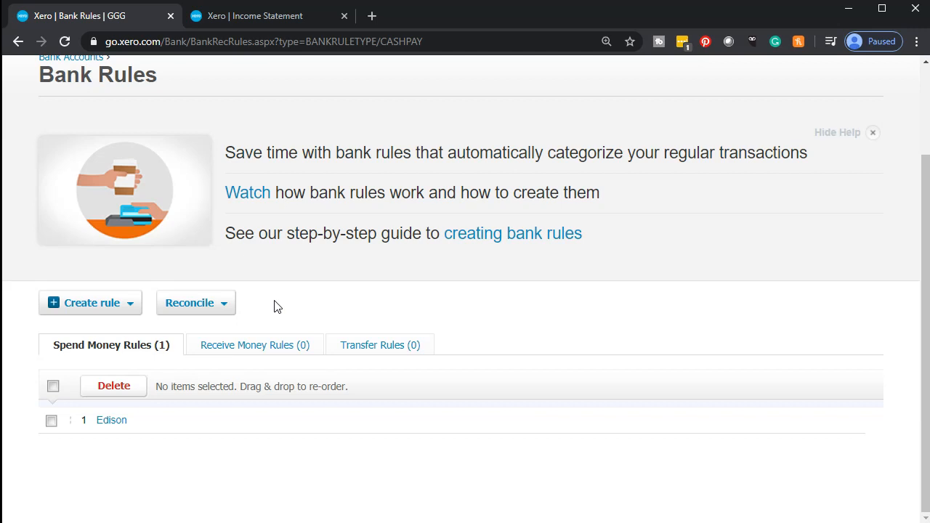
{"action": "scroll", "coordinate": [276, 306], "scroll_direction": "up", "scroll_amount": 2}
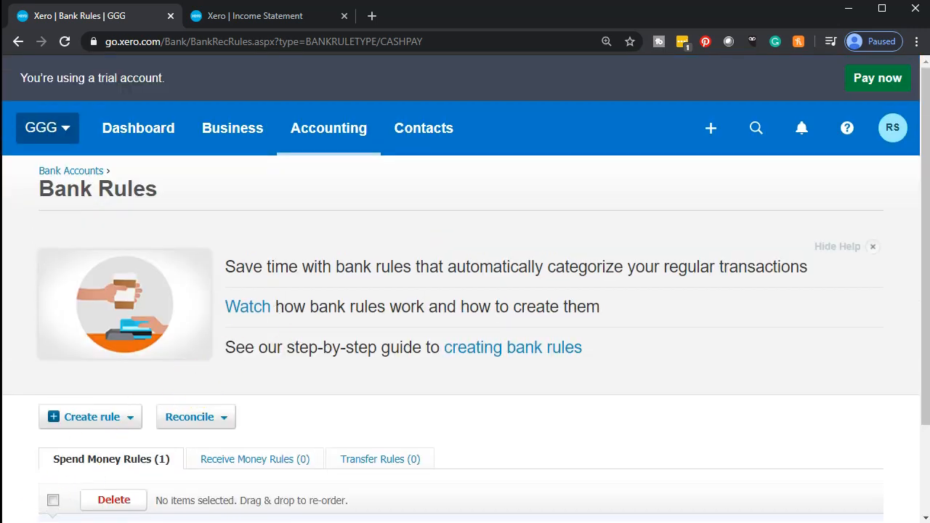
{"action": "left_click", "coordinate": [78, 177]}
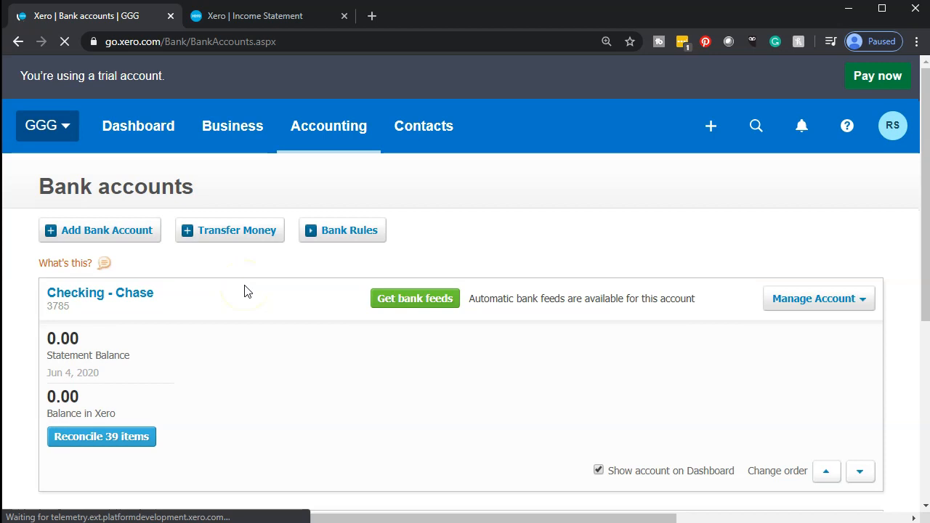
{"action": "scroll", "coordinate": [246, 290], "scroll_direction": "down", "scroll_amount": 4}
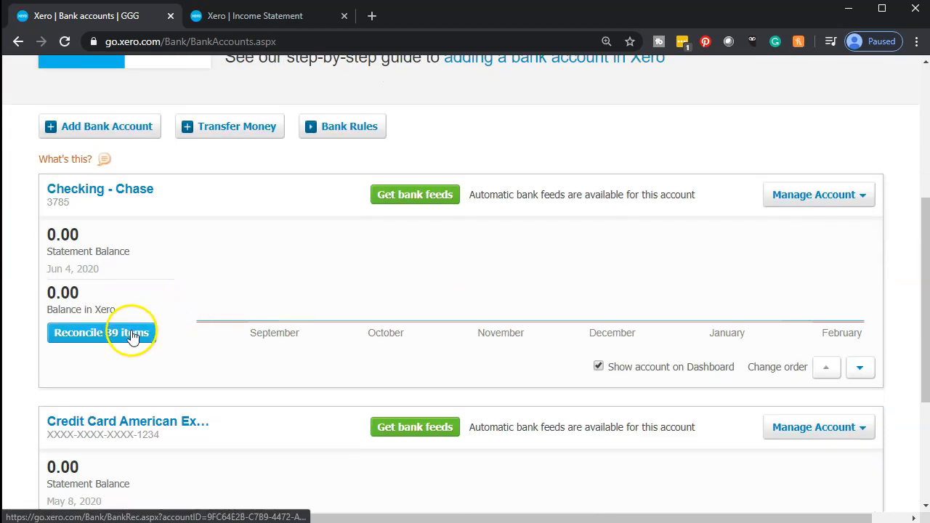
{"action": "left_click", "coordinate": [131, 331]}
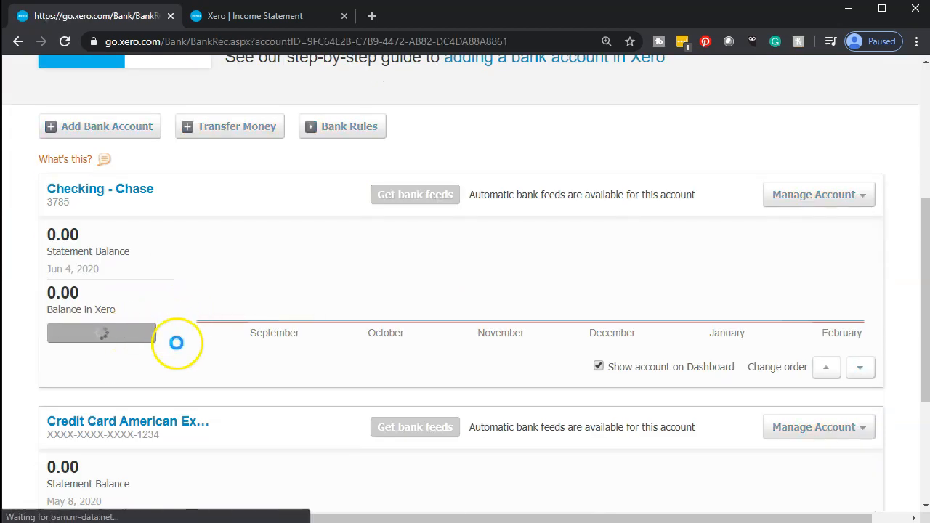
Switch to the Data file for bank rules sheet in Excel and widen column C to fit the full descriptions
{"action": "scroll", "coordinate": [289, 341], "scroll_direction": "down", "scroll_amount": 3}
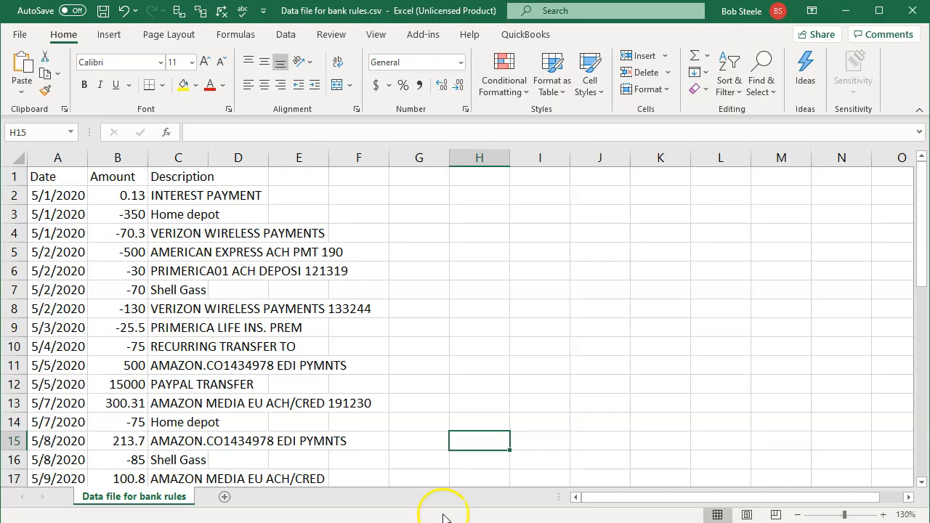
{"action": "left_click", "coordinate": [373, 401]}
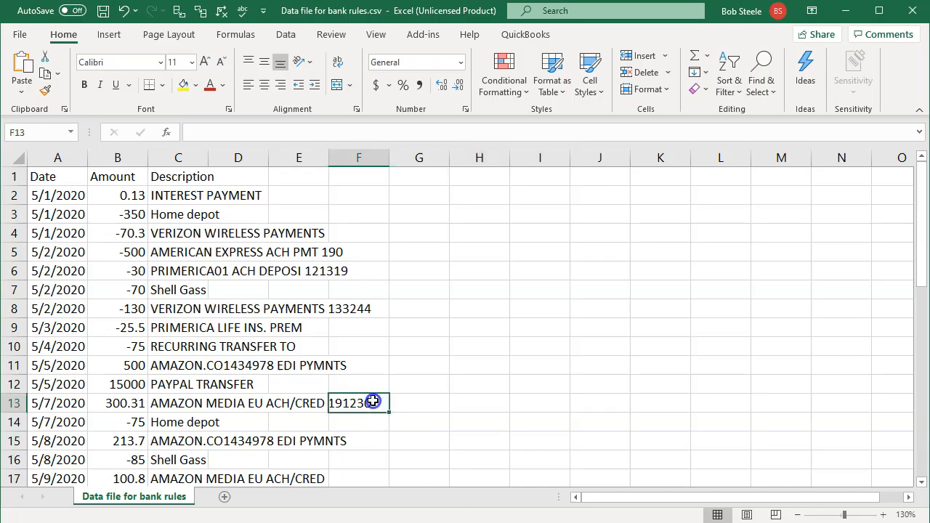
{"action": "left_click_drag", "start_coordinate": [210, 157], "coordinate": [409, 158]}
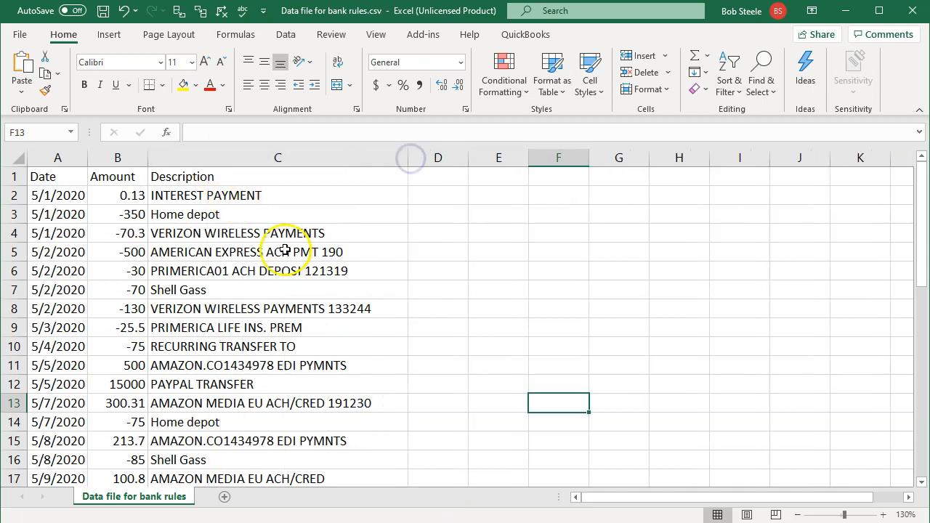
Turn on filtering for the Date, Amount and Description columns A to C
{"action": "left_click", "coordinate": [74, 160]}
{"action": "left_click_drag", "start_coordinate": [74, 160], "coordinate": [269, 175]}
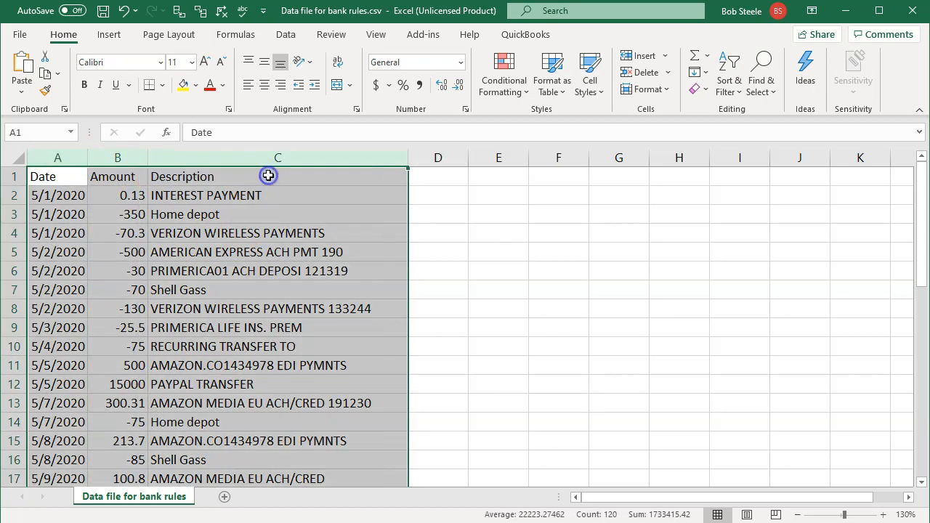
{"action": "left_click", "coordinate": [284, 33]}
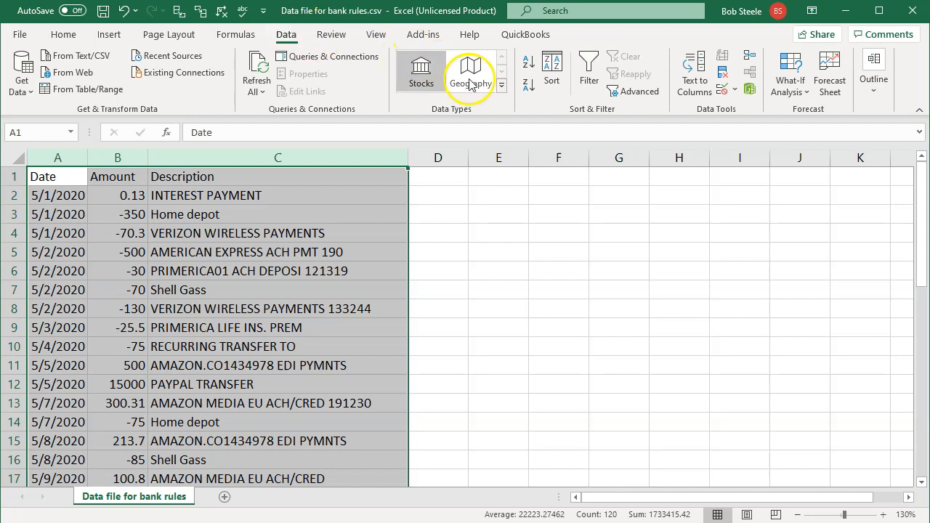
{"action": "left_click", "coordinate": [589, 79]}
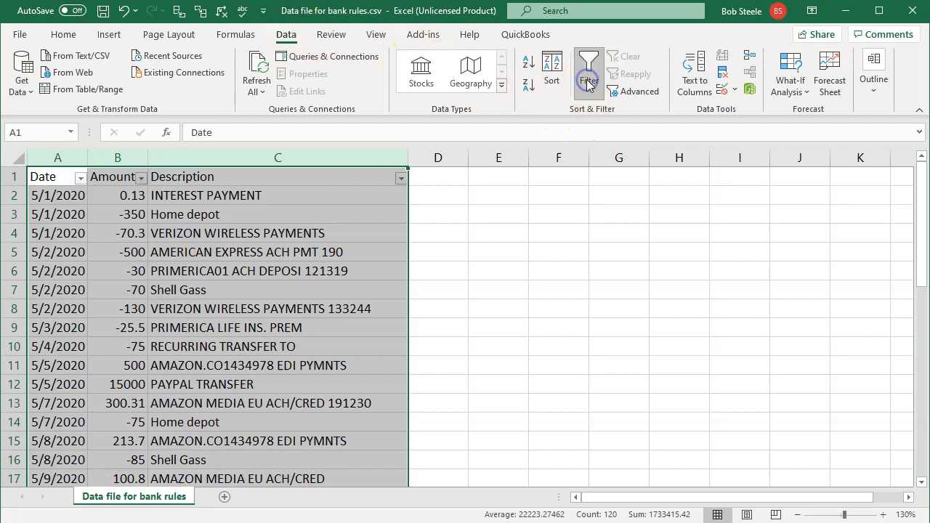
{"action": "left_click", "coordinate": [553, 236]}
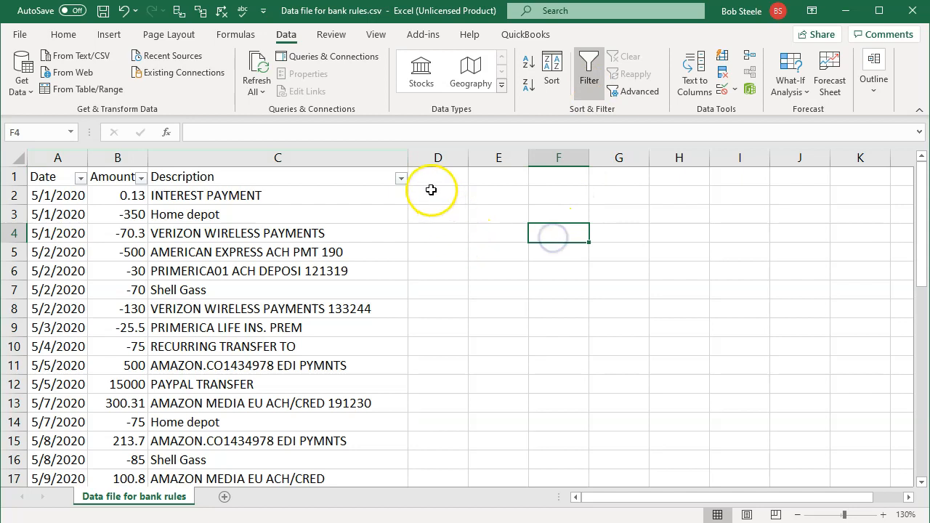
Sort the transactions by description from A to Z and widen the Date column to show full dates
{"action": "left_click", "coordinate": [403, 179]}
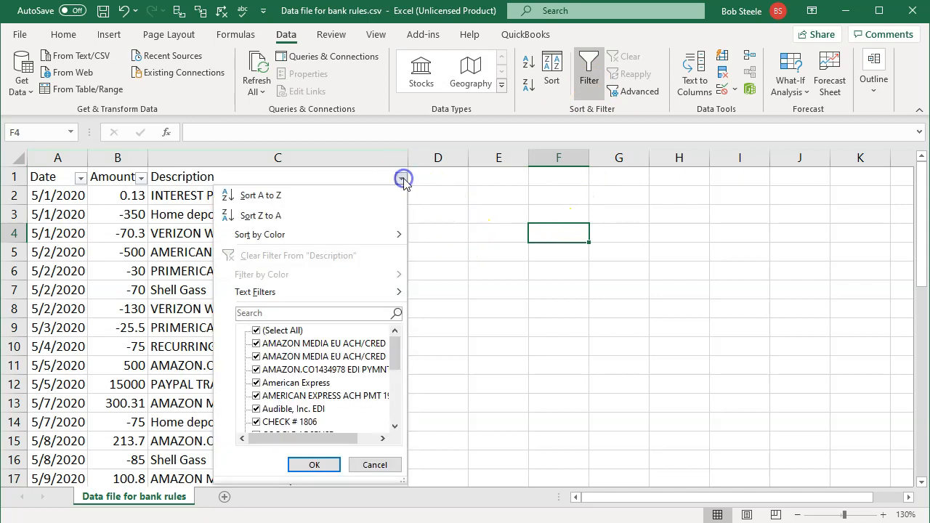
{"action": "left_click", "coordinate": [381, 186]}
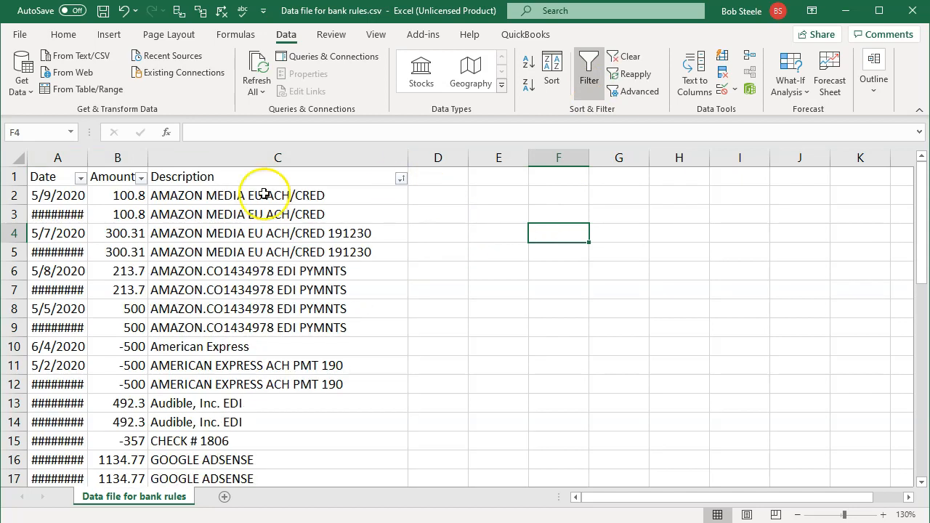
{"action": "left_click_drag", "start_coordinate": [88, 157], "coordinate": [121, 157]}
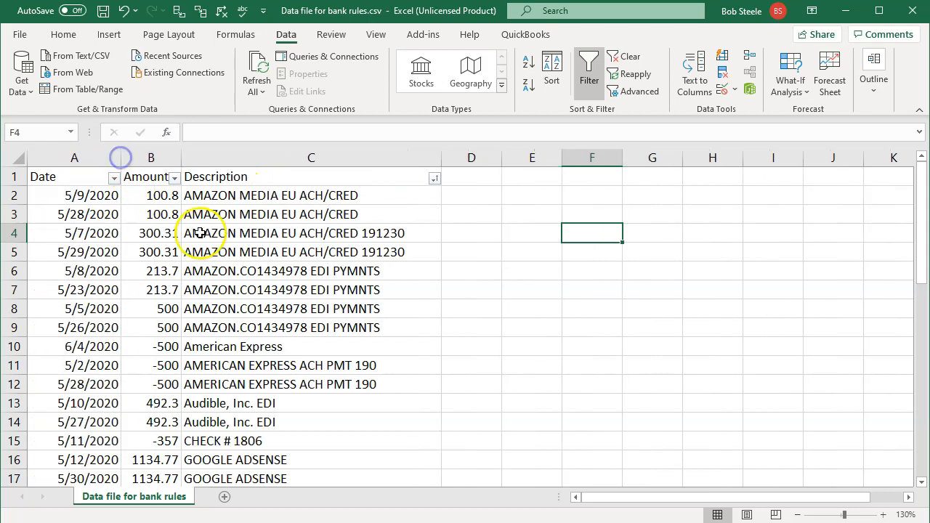
Examine the descriptions and amounts of the AMAZON MEDIA EU and AMAZON.CO transactions for wording a bank rule could match
{"action": "left_click", "coordinate": [276, 198]}
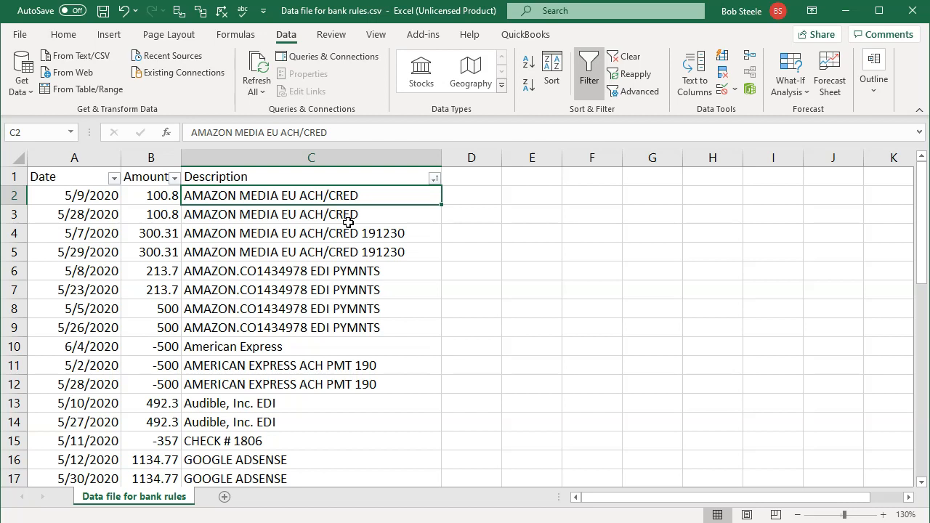
{"action": "key", "text": "Left"}
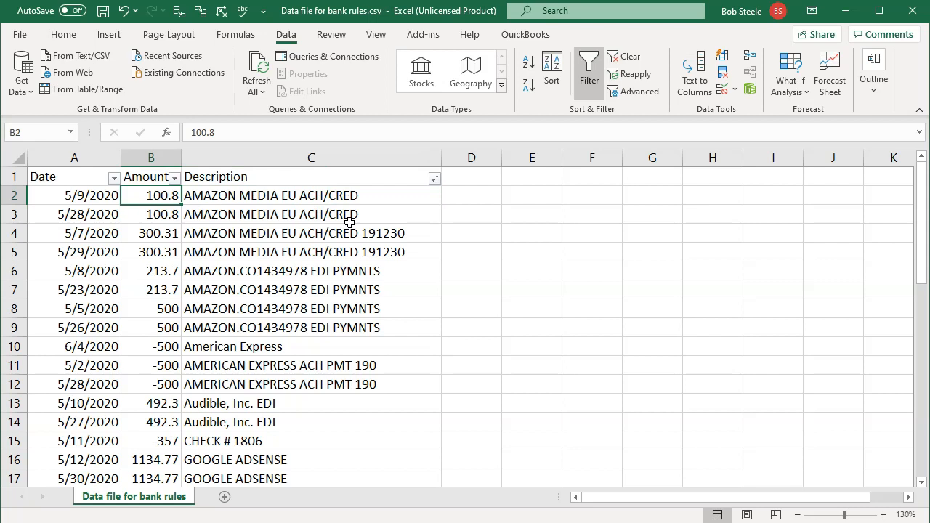
{"action": "key", "text": "Down"}
{"action": "key", "text": "Down"}
{"action": "key", "text": "Down"}
{"action": "key", "text": "Down"}
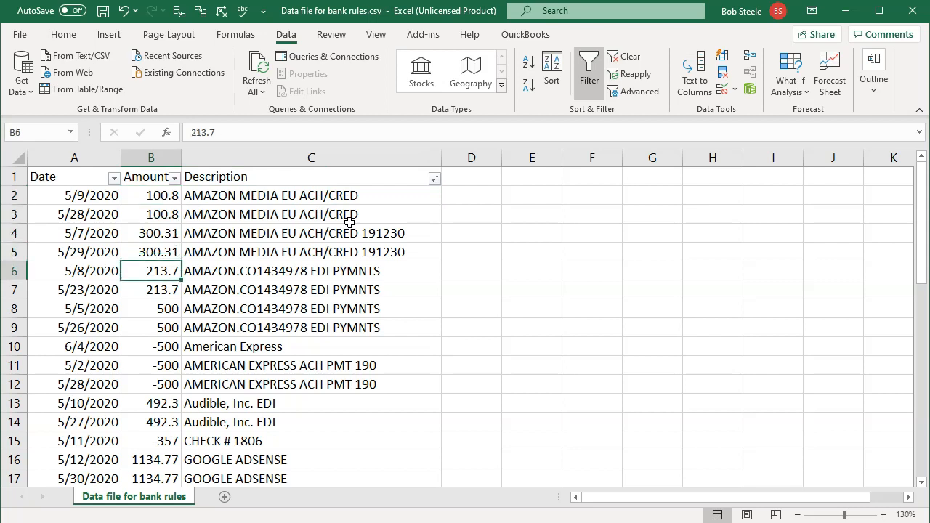
{"action": "key", "text": "Right"}
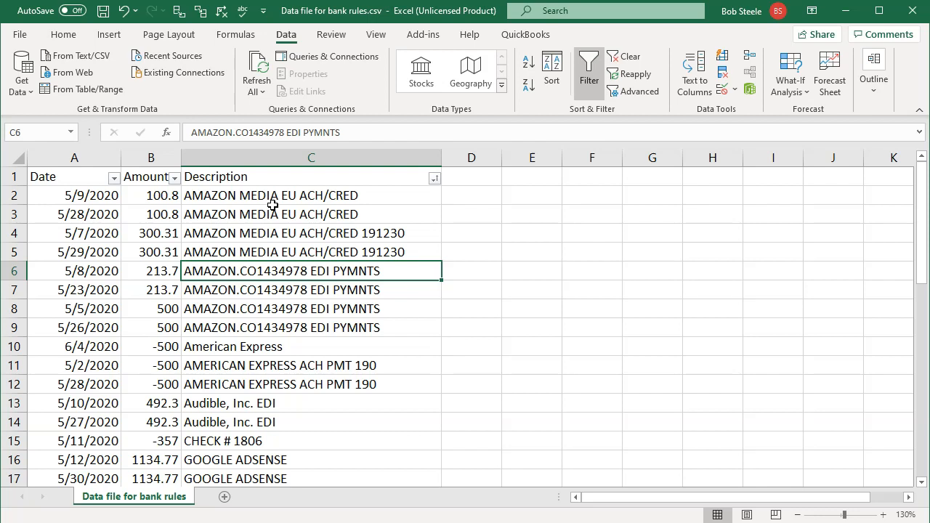
{"action": "left_click", "coordinate": [269, 323]}
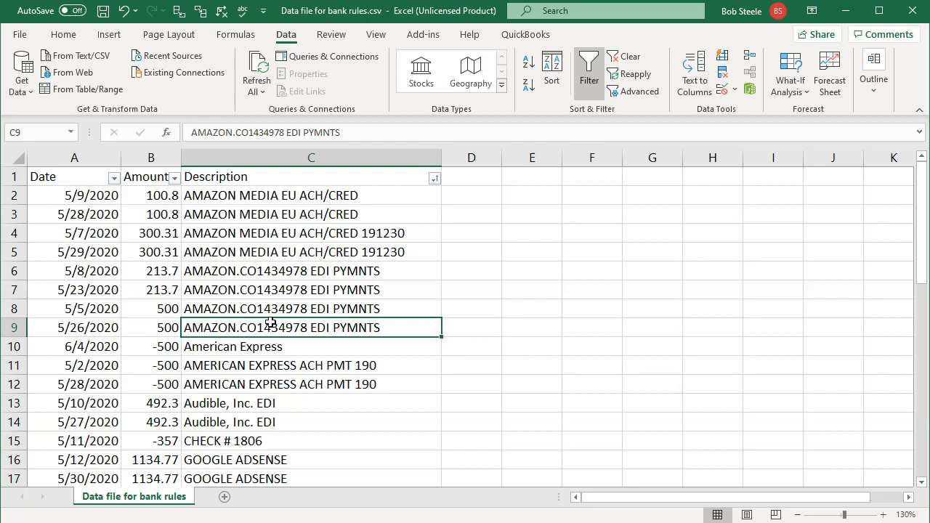
{"action": "left_click", "coordinate": [270, 307]}
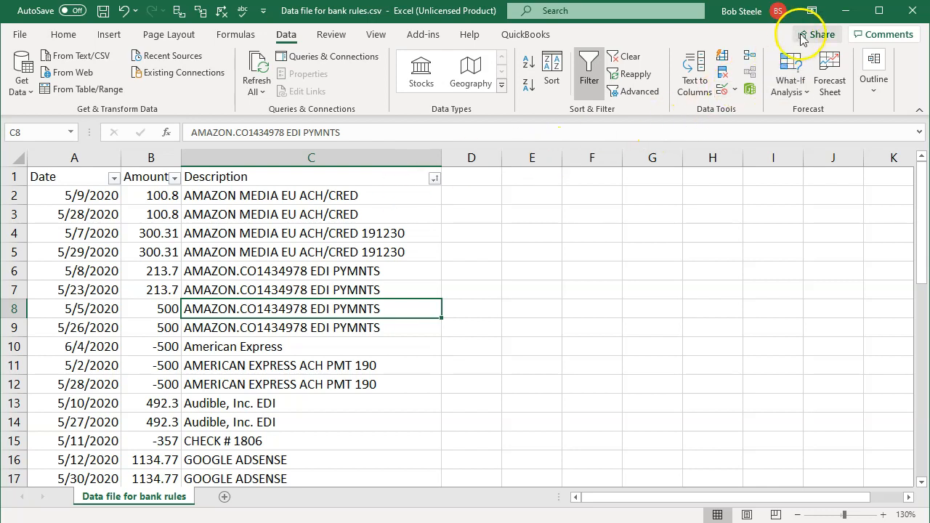
Return to the Xero reconciliation page and start a bank rule from the May 5, 2020 Amazon EDI payment line of 500.00
{"action": "left_click", "coordinate": [845, 9]}
{"action": "scroll", "coordinate": [360, 234], "scroll_direction": "down", "scroll_amount": 1}
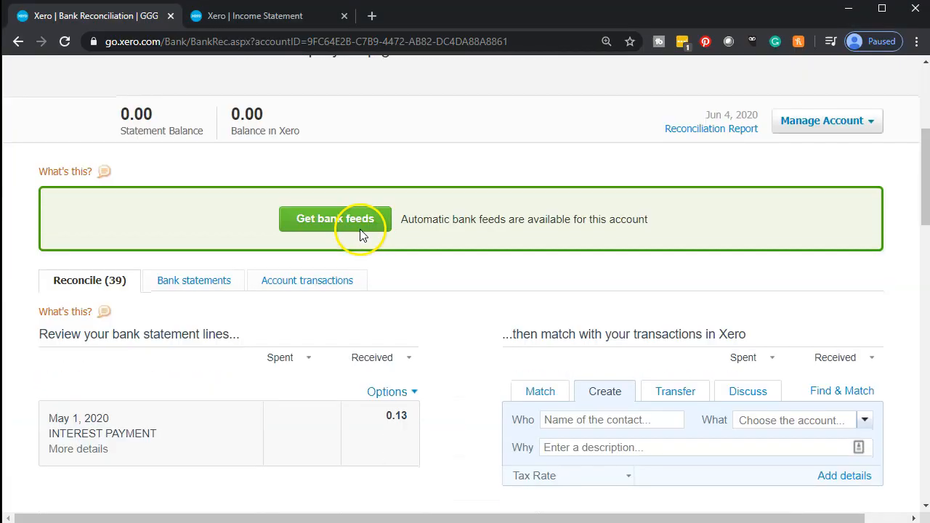
{"action": "scroll", "coordinate": [360, 234], "scroll_direction": "down", "scroll_amount": 2}
{"action": "scroll", "coordinate": [359, 234], "scroll_direction": "down", "scroll_amount": 4}
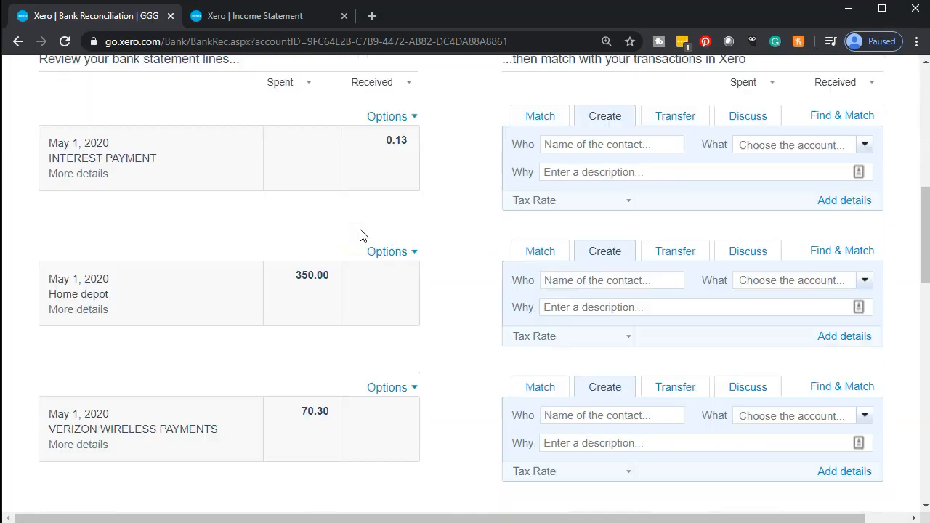
{"action": "scroll", "coordinate": [359, 234], "scroll_direction": "down", "scroll_amount": 4}
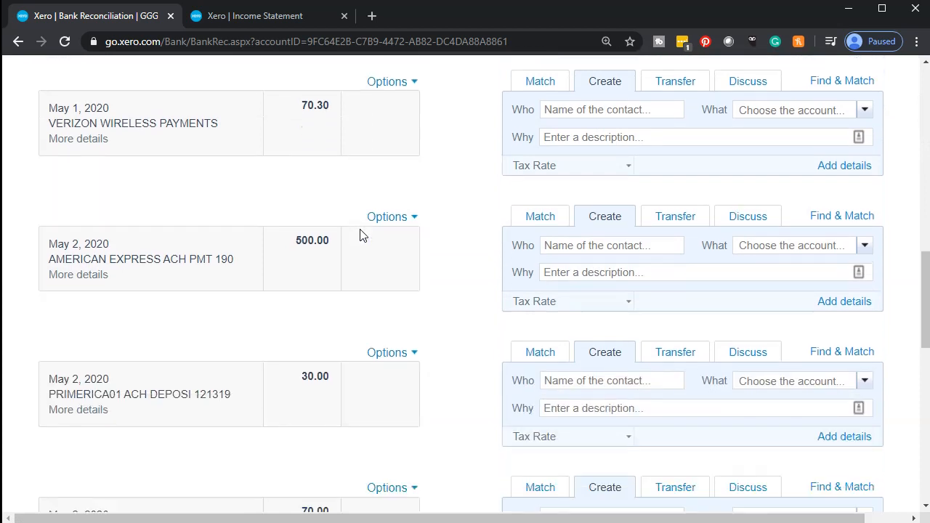
{"action": "left_click", "coordinate": [297, 295]}
{"action": "scroll", "coordinate": [298, 295], "scroll_direction": "down", "scroll_amount": 4}
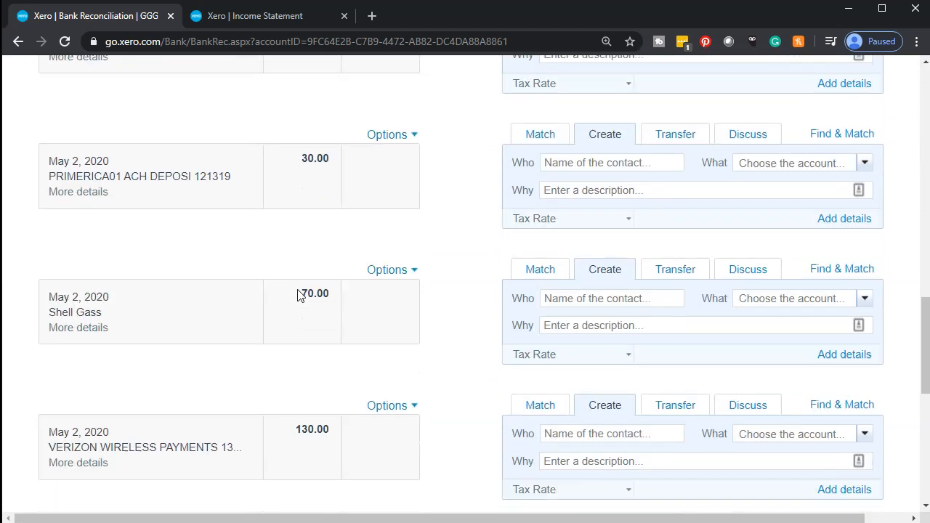
{"action": "scroll", "coordinate": [297, 295], "scroll_direction": "down", "scroll_amount": 5}
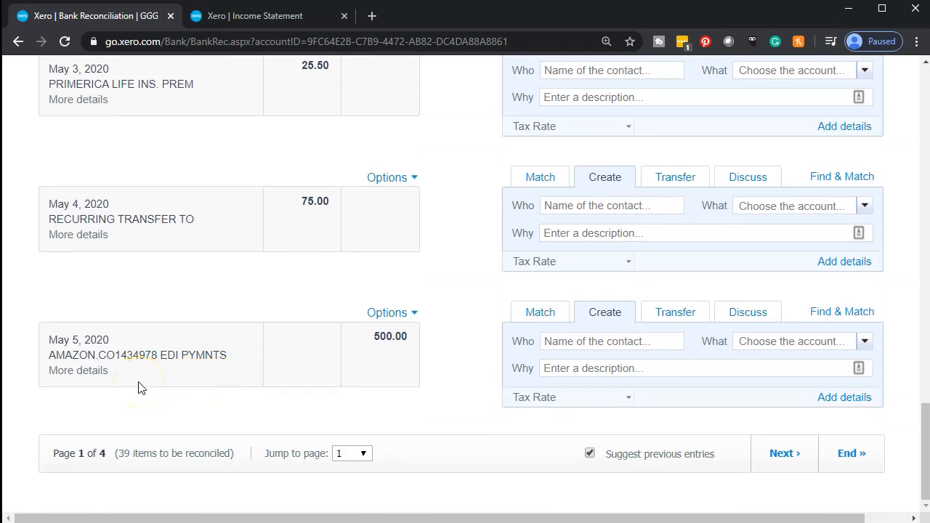
{"action": "left_click", "coordinate": [413, 317]}
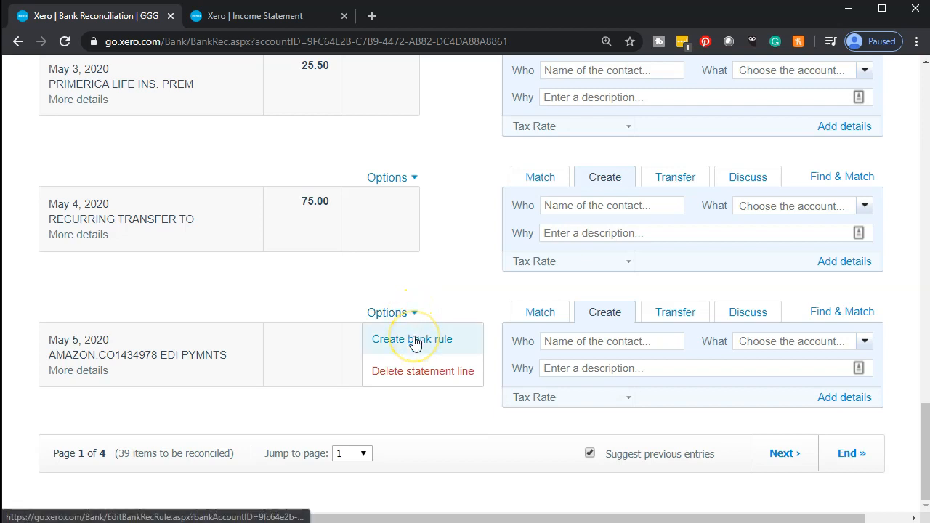
{"action": "left_click", "coordinate": [417, 341]}
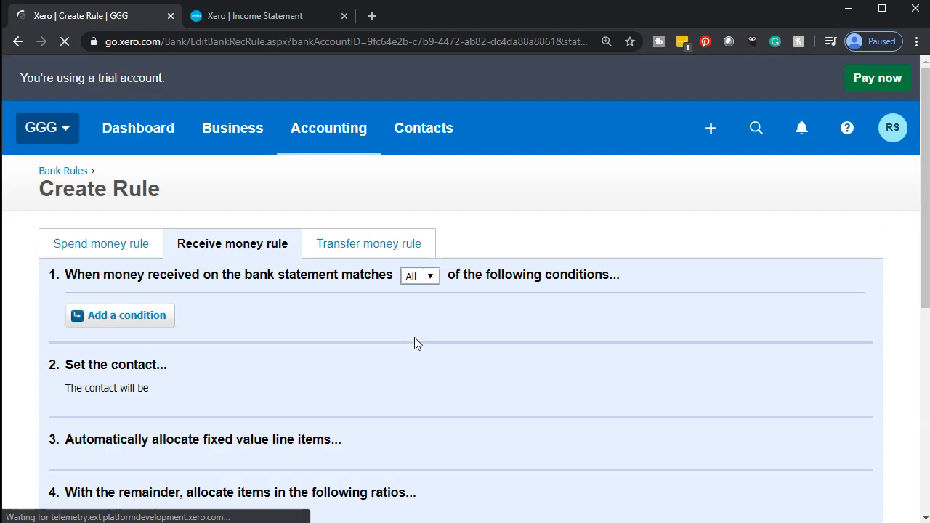
Keep the receive money rule matching All conditions and remove the condition that the payee is blank
{"action": "scroll", "coordinate": [414, 342], "scroll_direction": "down", "scroll_amount": 1}
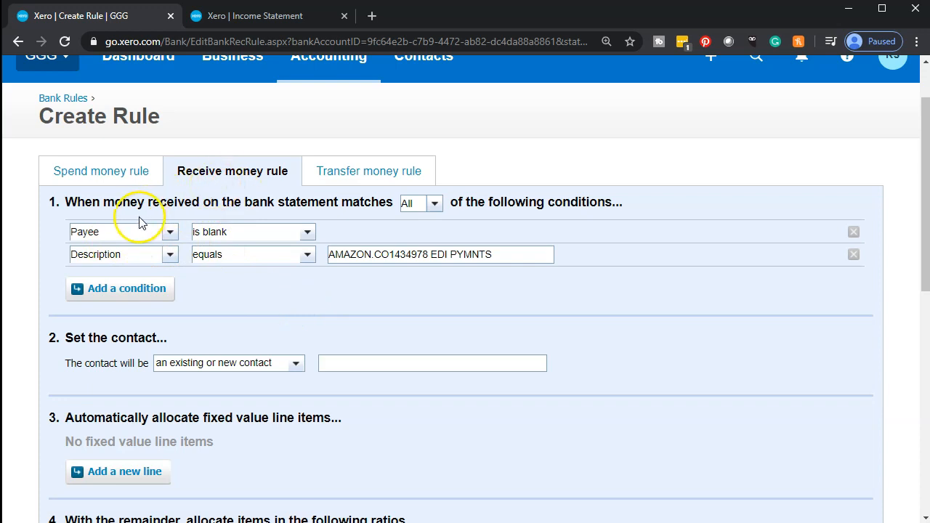
{"action": "left_click", "coordinate": [435, 204]}
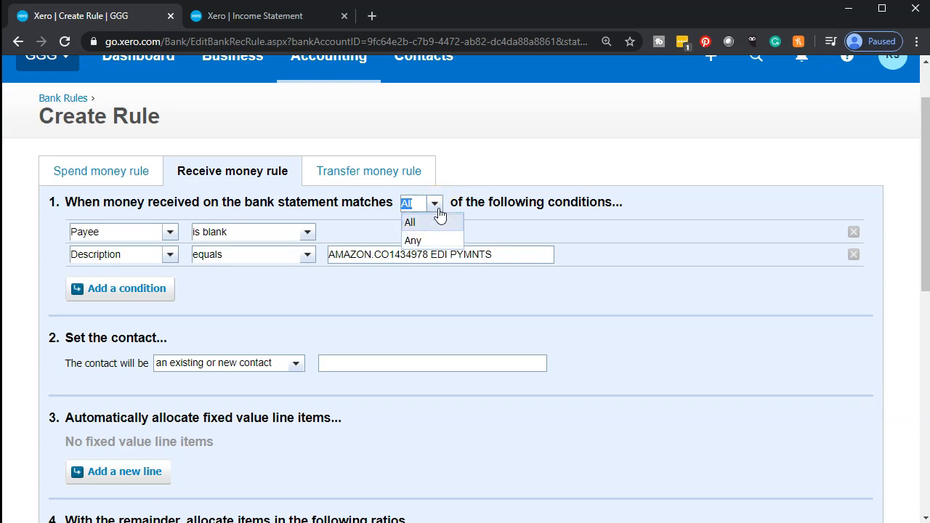
{"action": "left_click", "coordinate": [439, 212]}
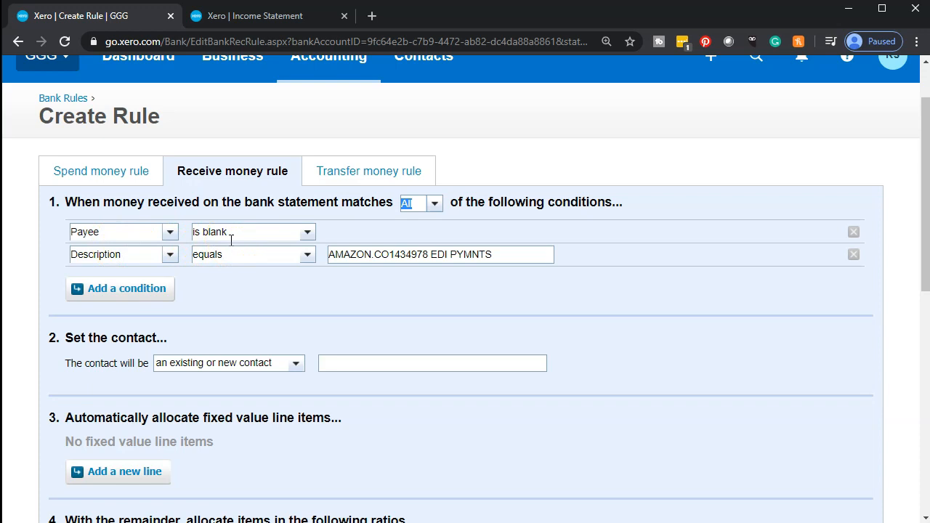
{"action": "left_click", "coordinate": [861, 234]}
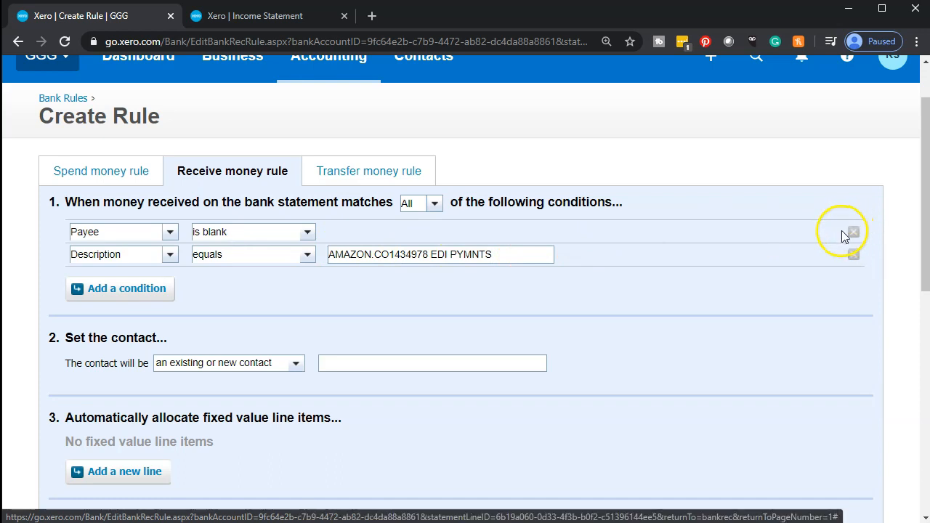
{"action": "left_click", "coordinate": [854, 231]}
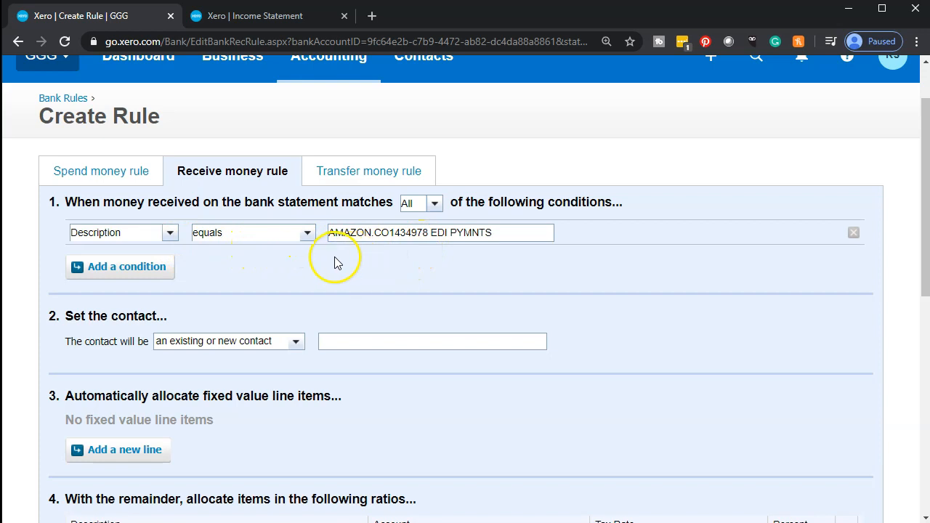
Change the Description condition to contains and shorten its matching text to AMAZON.CO
{"action": "left_click", "coordinate": [308, 234]}
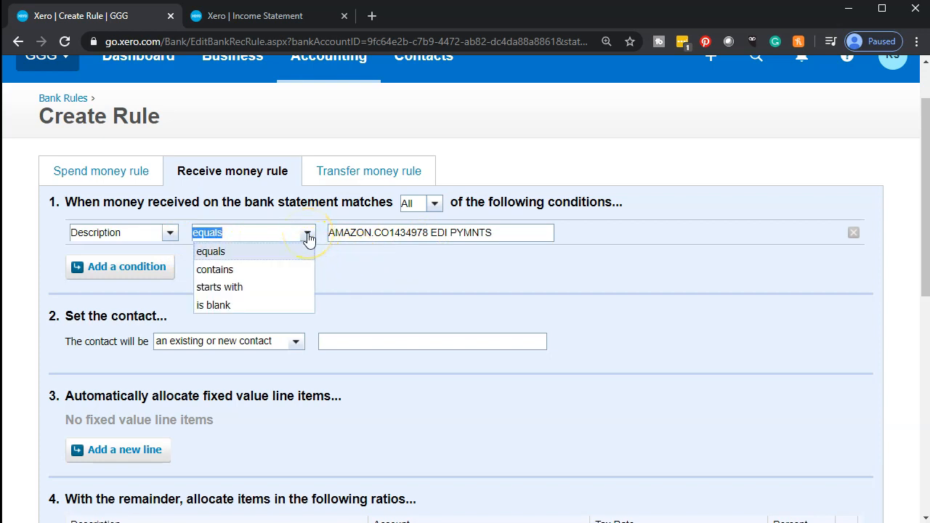
{"action": "left_click", "coordinate": [282, 273]}
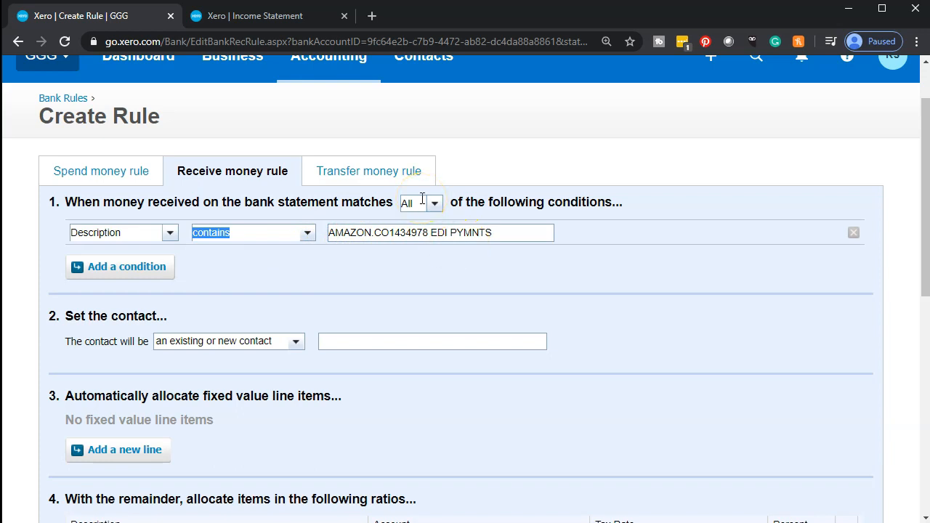
{"action": "left_click", "coordinate": [506, 233]}
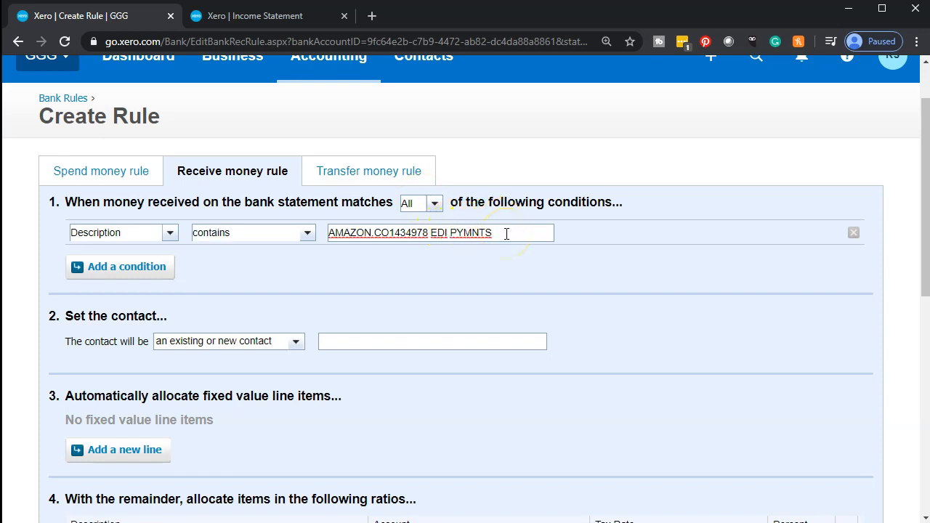
{"action": "key", "text": "BackSpace"}
{"action": "key", "text": "BackSpace"}
{"action": "key", "text": "BackSpace"}
{"action": "key", "text": "BackSpace"}
{"action": "key", "text": "BackSpace"}
{"action": "key", "text": "BackSpace"}
{"action": "key", "text": "BackSpace"}
{"action": "key", "text": "BackSpace"}
{"action": "key", "text": "BackSpace"}
{"action": "key", "text": "BackSpace"}
{"action": "key", "text": "BackSpace"}
{"action": "key", "text": "BackSpace"}
{"action": "key", "text": "BackSpace"}
{"action": "key", "text": "BackSpace"}
{"action": "key", "text": "BackSpace"}
{"action": "key", "text": "BackSpace"}
{"action": "key", "text": "BackSpace"}
{"action": "key", "text": "BackSpace"}
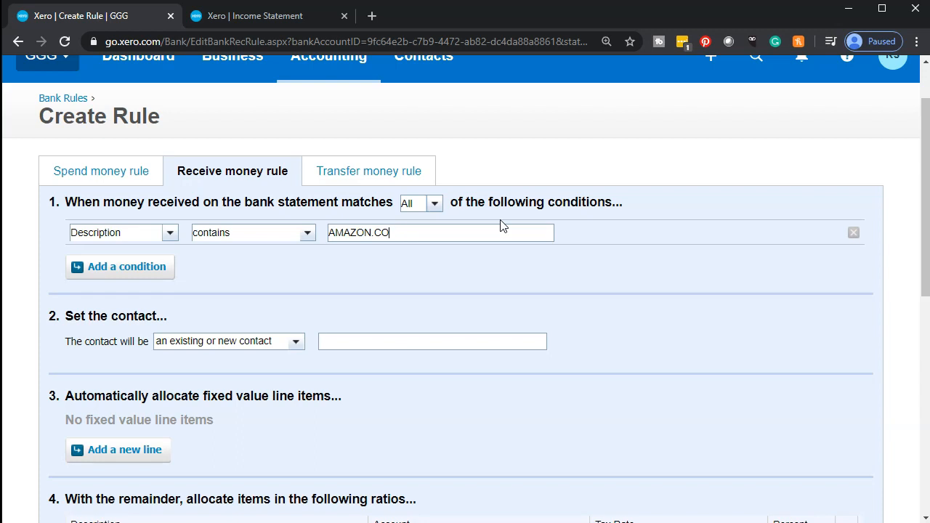
Compare the rule's matching text with the Amazon descriptions in the Excel data file and return to the rule's contact section
{"action": "key", "text": "alt+Tab"}
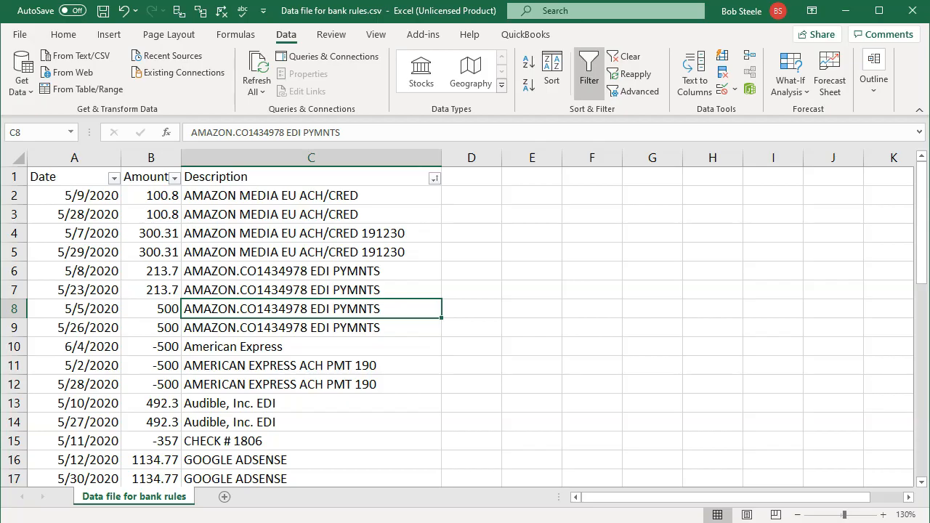
{"action": "key", "text": "alt+Tab"}
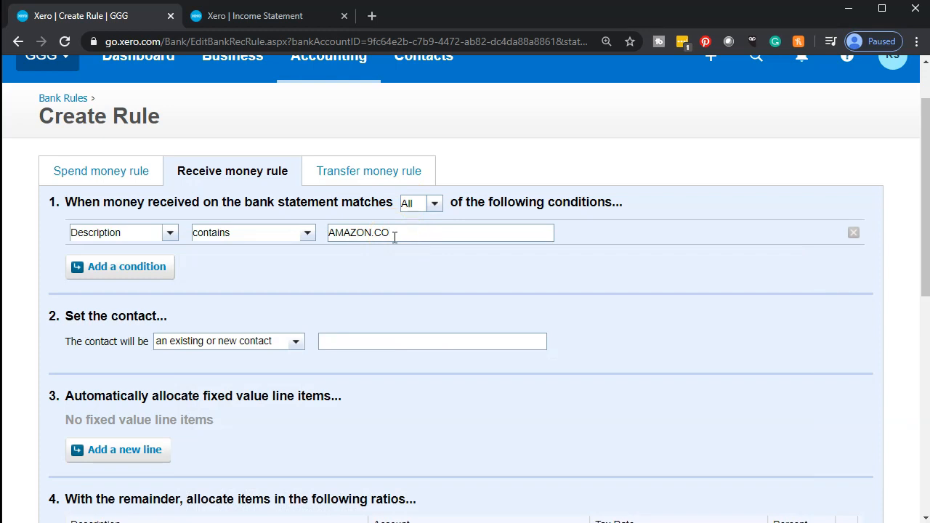
{"action": "scroll", "coordinate": [394, 238], "scroll_direction": "down", "scroll_amount": 1}
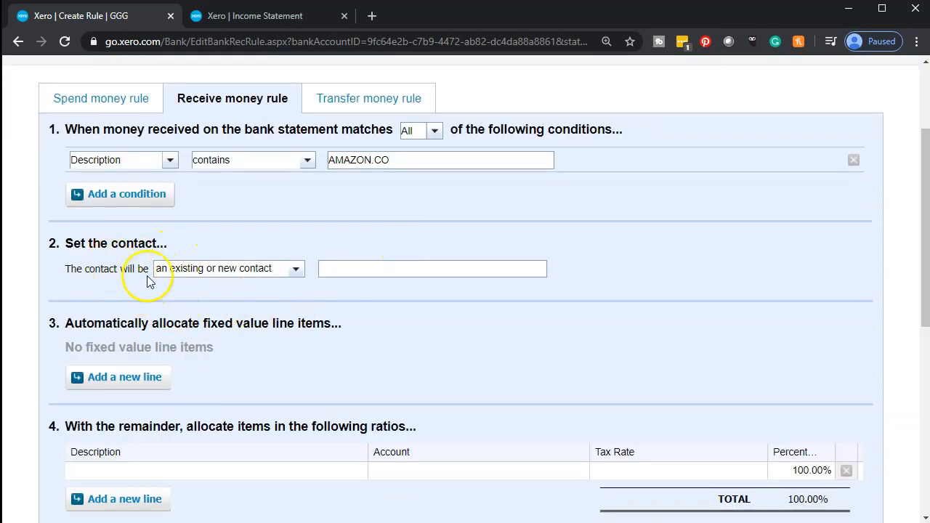
Keep the rule's contact as an existing or new contact and name it AMAZON.CO, copied from the condition's matching text
{"action": "left_click", "coordinate": [296, 272]}
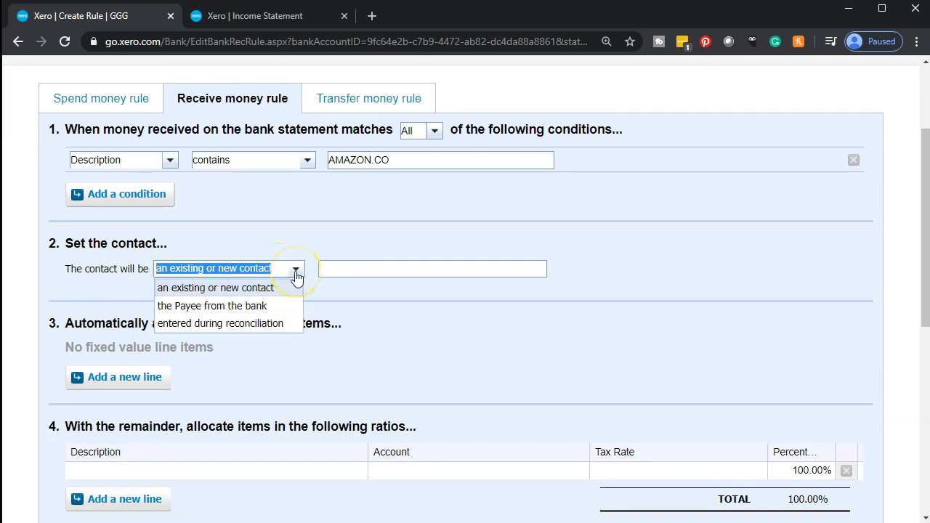
{"action": "left_click", "coordinate": [296, 271]}
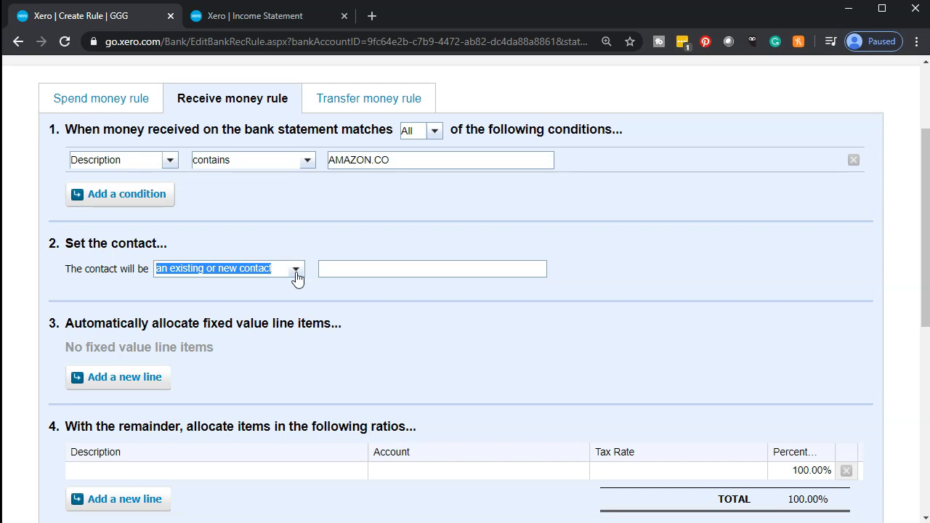
{"action": "left_click", "coordinate": [337, 269]}
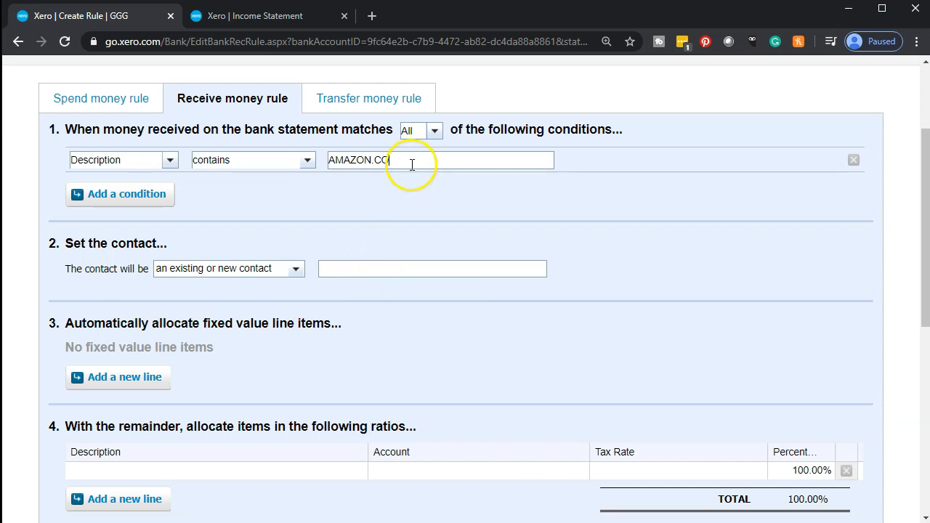
{"action": "left_click_drag", "start_coordinate": [410, 161], "coordinate": [309, 161]}
{"action": "key", "text": "ctrl+c"}
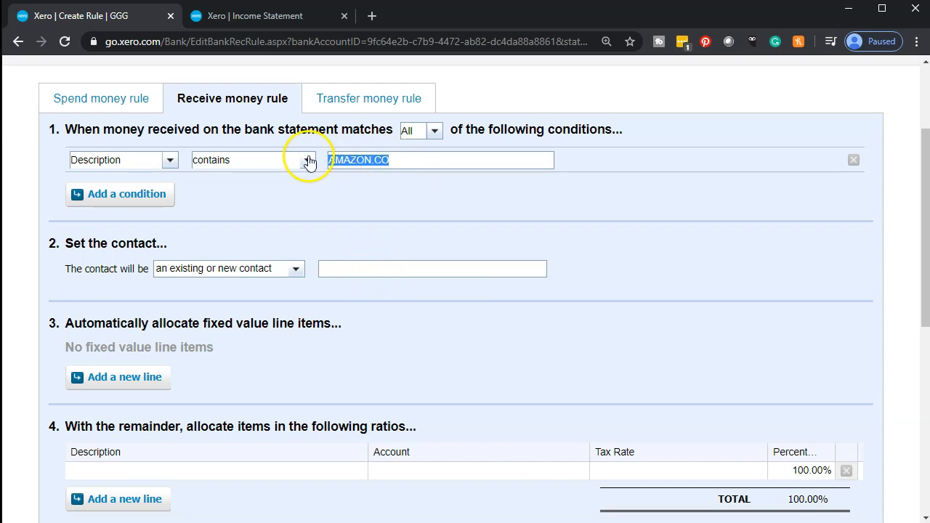
{"action": "left_click", "coordinate": [380, 268]}
{"action": "key", "text": "ctrl+v"}
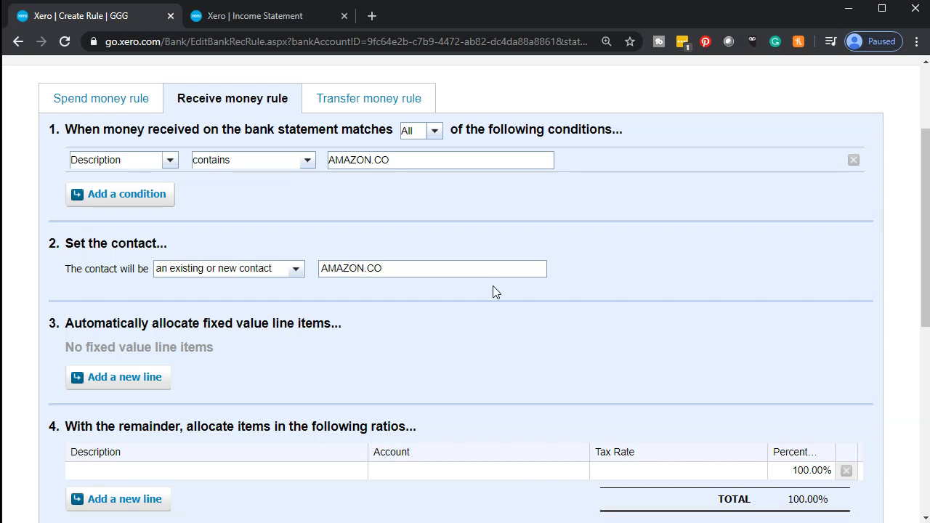
Describe the 100% line in the remainder allocation section as Amazon Affiliate Marketing
{"action": "scroll", "coordinate": [492, 285], "scroll_direction": "down", "scroll_amount": 2}
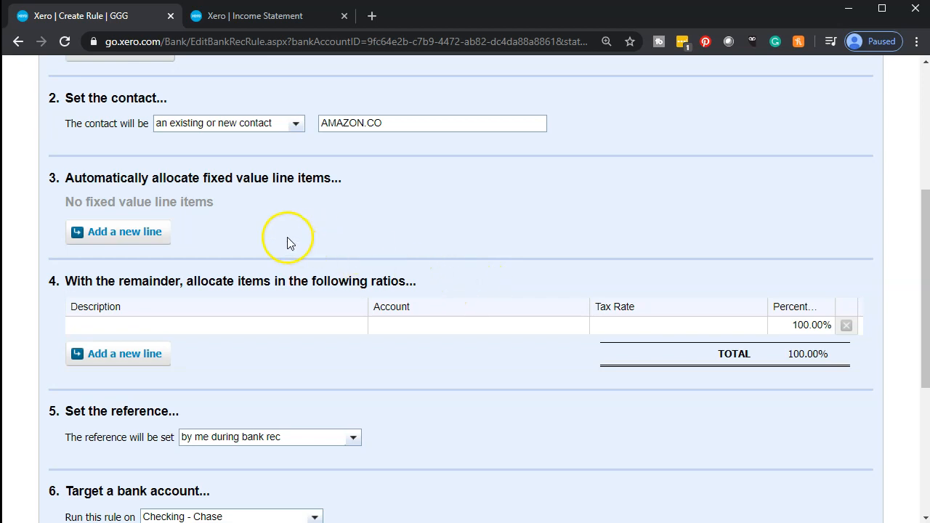
{"action": "scroll", "coordinate": [287, 237], "scroll_direction": "down", "scroll_amount": 1}
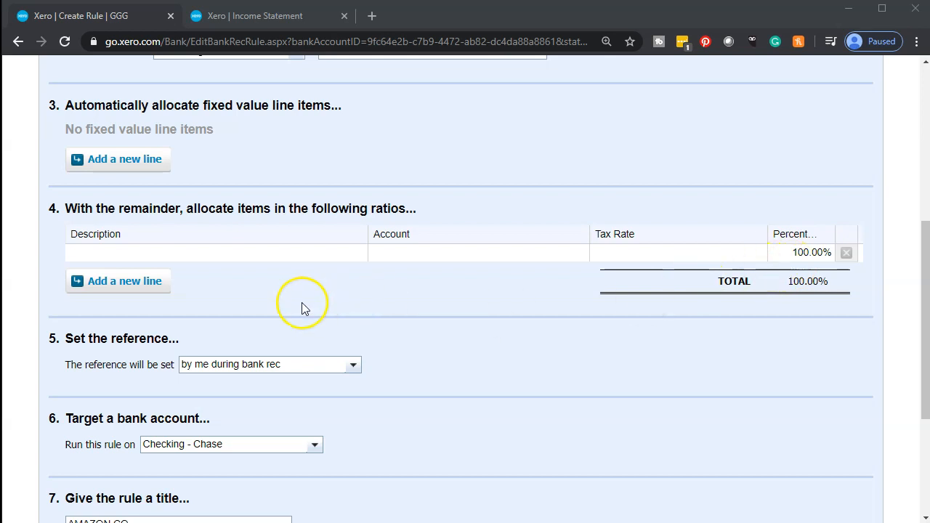
{"action": "left_click", "coordinate": [180, 254]}
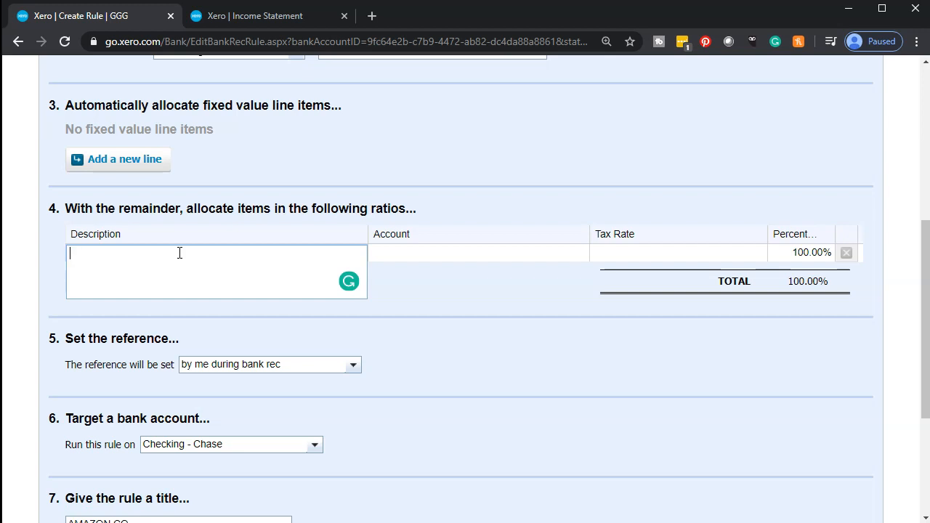
{"action": "scroll", "coordinate": [179, 253], "scroll_direction": "up", "scroll_amount": 5}
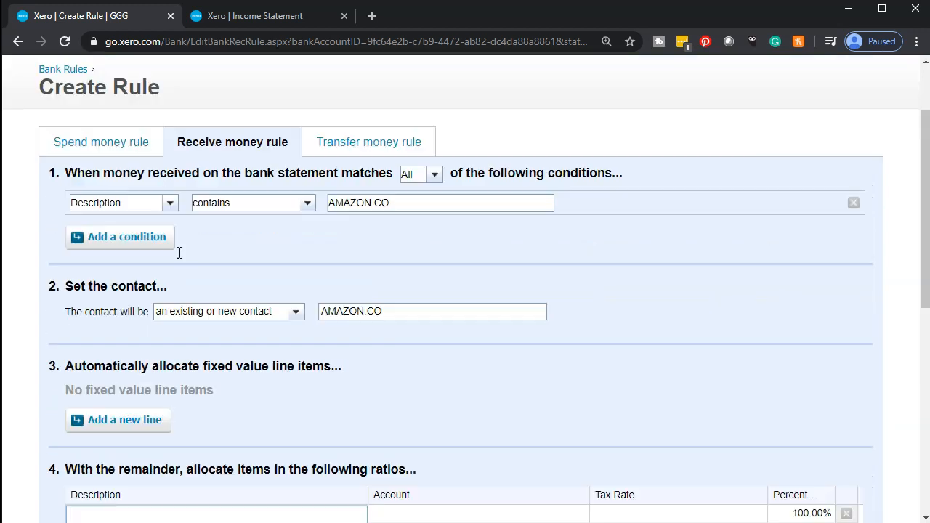
{"action": "scroll", "coordinate": [180, 254], "scroll_direction": "down", "scroll_amount": 3}
{"action": "scroll", "coordinate": [179, 253], "scroll_direction": "down", "scroll_amount": 1}
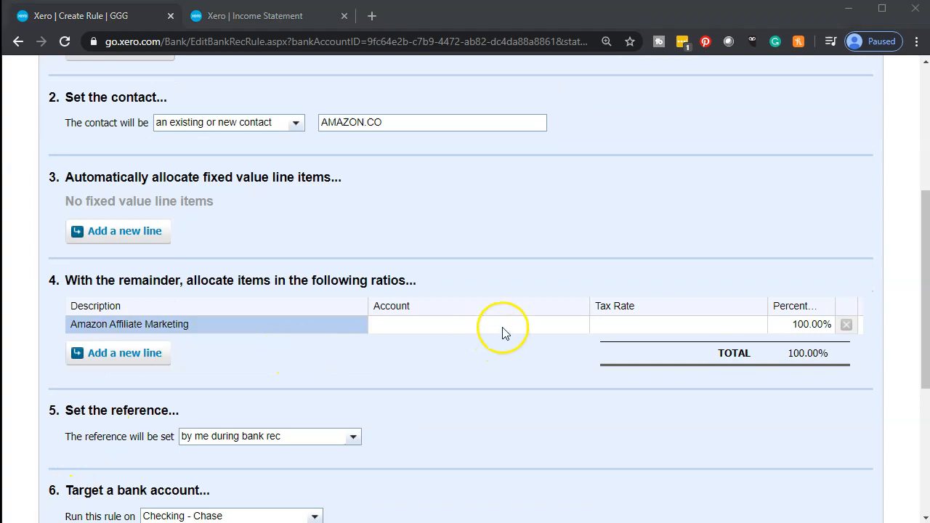
Start adding a new account for the allocation line, with code 410 and the name Amazon Affiliate Marketing
{"action": "left_click", "coordinate": [505, 326]}
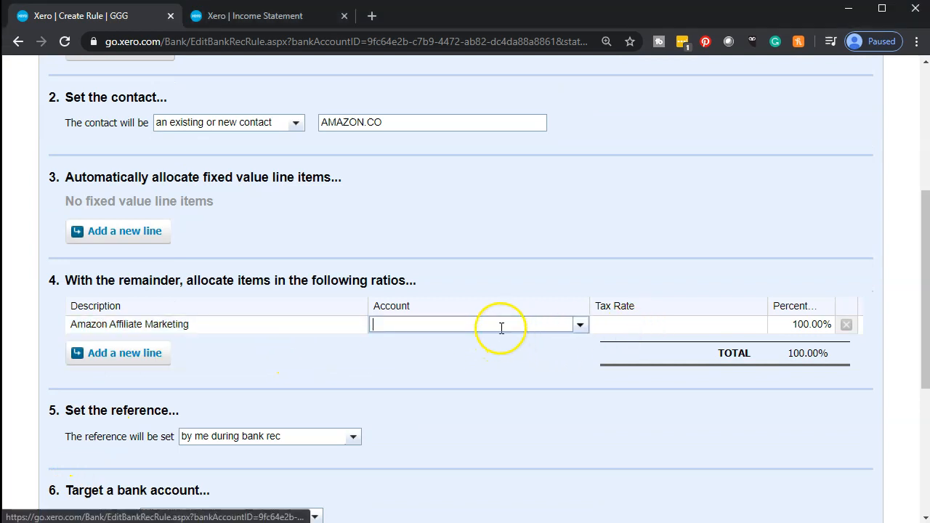
{"action": "left_click", "coordinate": [578, 325]}
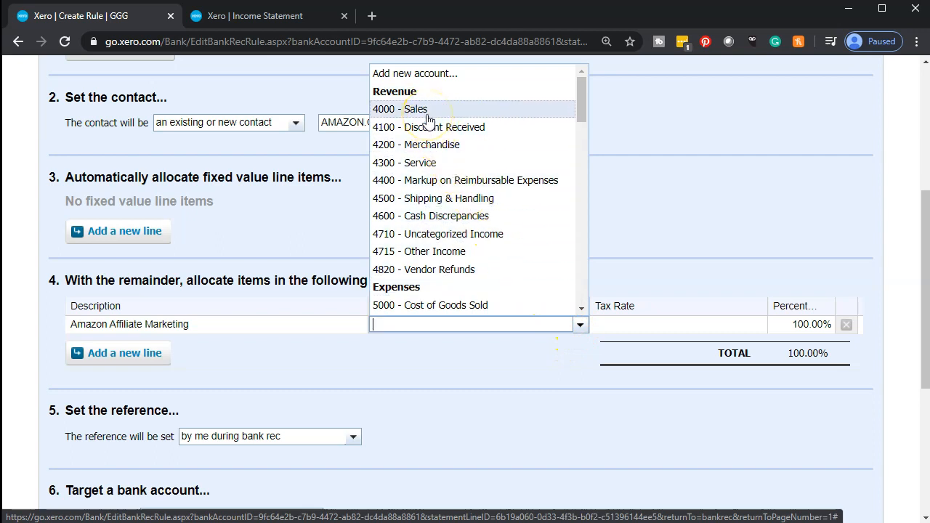
{"action": "scroll", "coordinate": [494, 214], "scroll_direction": "up", "scroll_amount": 4}
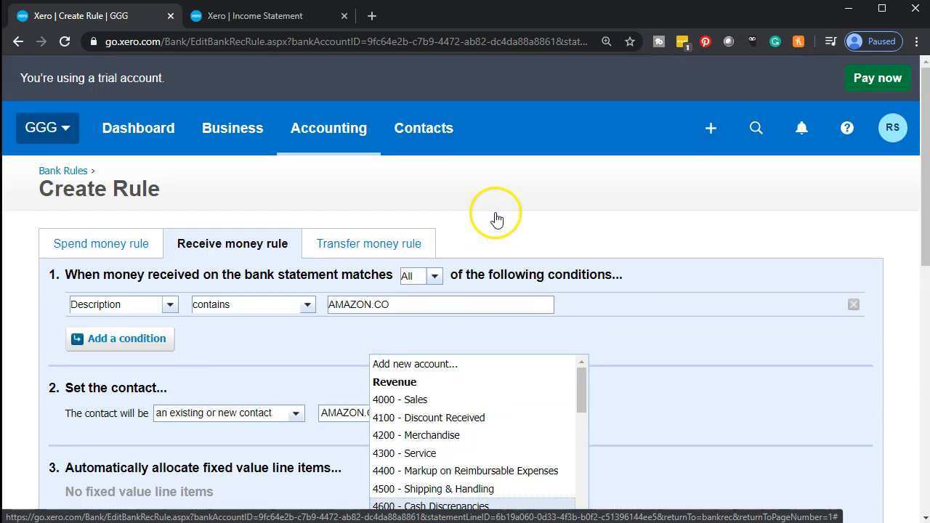
{"action": "left_click", "coordinate": [407, 365]}
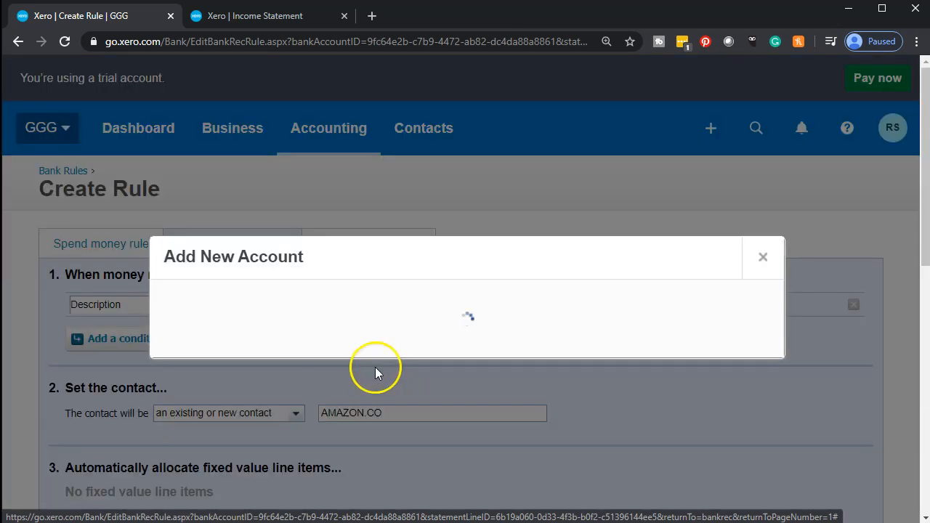
{"action": "left_click", "coordinate": [194, 144]}
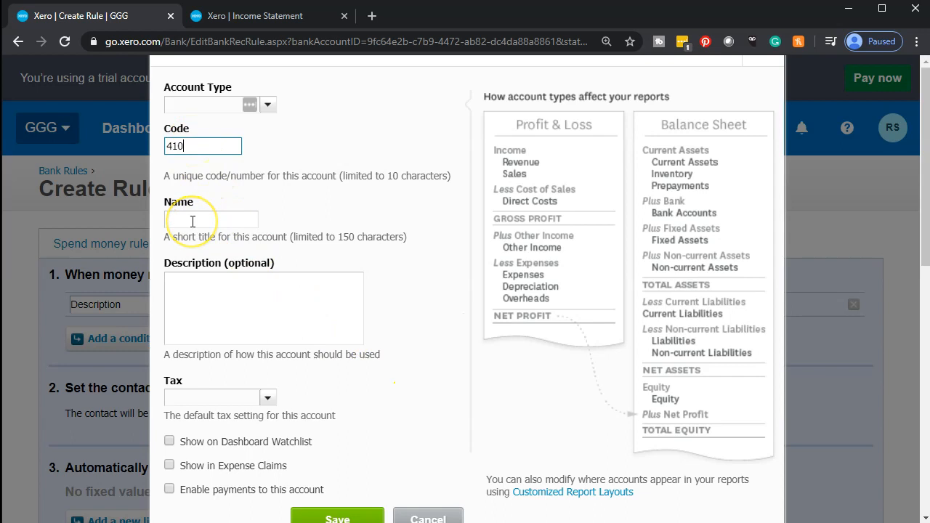
{"action": "left_click", "coordinate": [192, 221]}
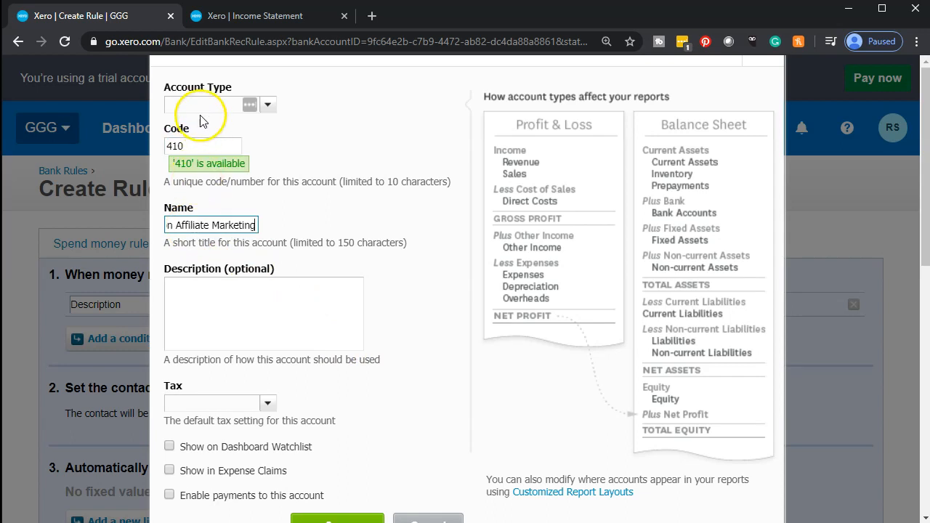
Set the new account's type to Sales and save the account
{"action": "left_click", "coordinate": [182, 104]}
{"action": "left_click", "coordinate": [266, 107]}
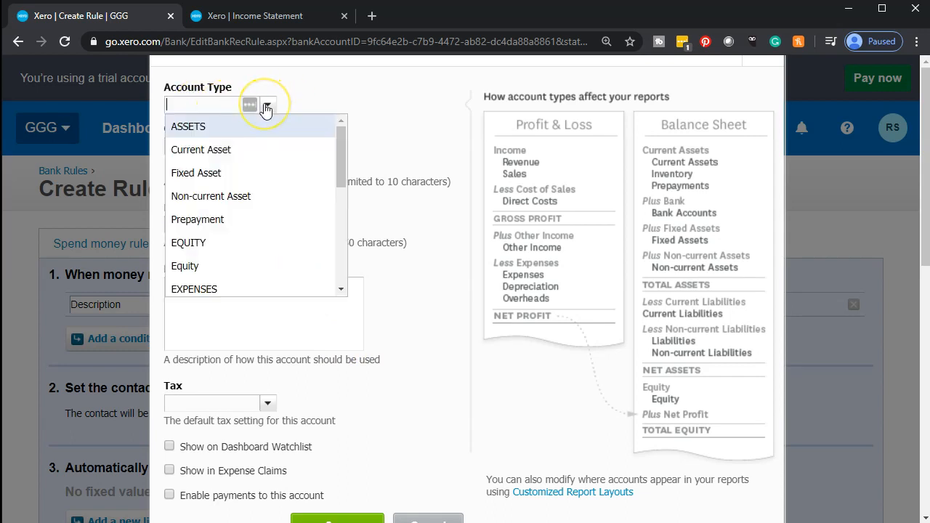
{"action": "scroll", "coordinate": [276, 171], "scroll_direction": "down", "scroll_amount": 2}
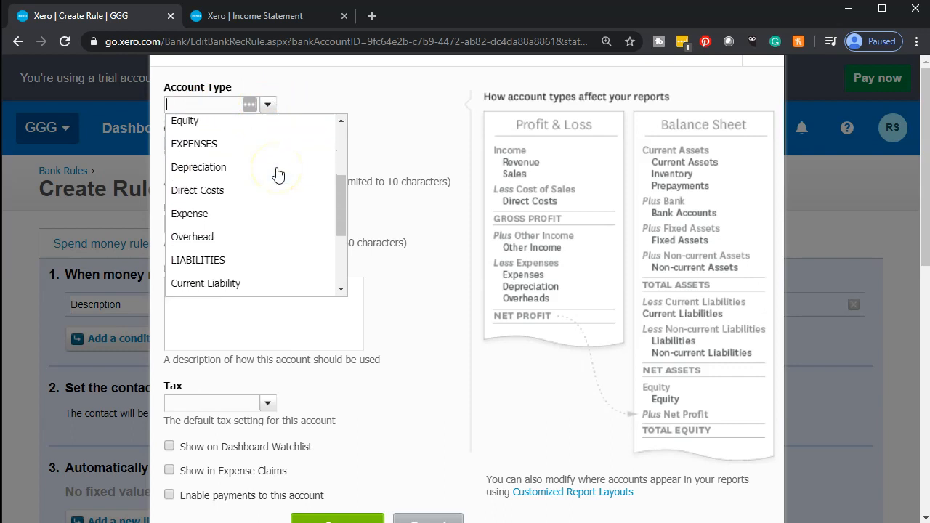
{"action": "scroll", "coordinate": [277, 174], "scroll_direction": "down", "scroll_amount": 4}
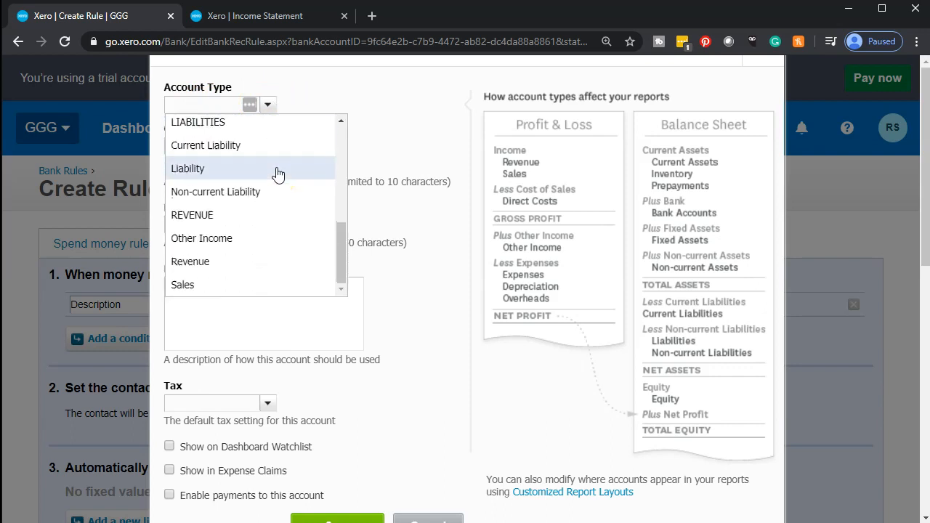
{"action": "scroll", "coordinate": [276, 187], "scroll_direction": "down", "scroll_amount": 1}
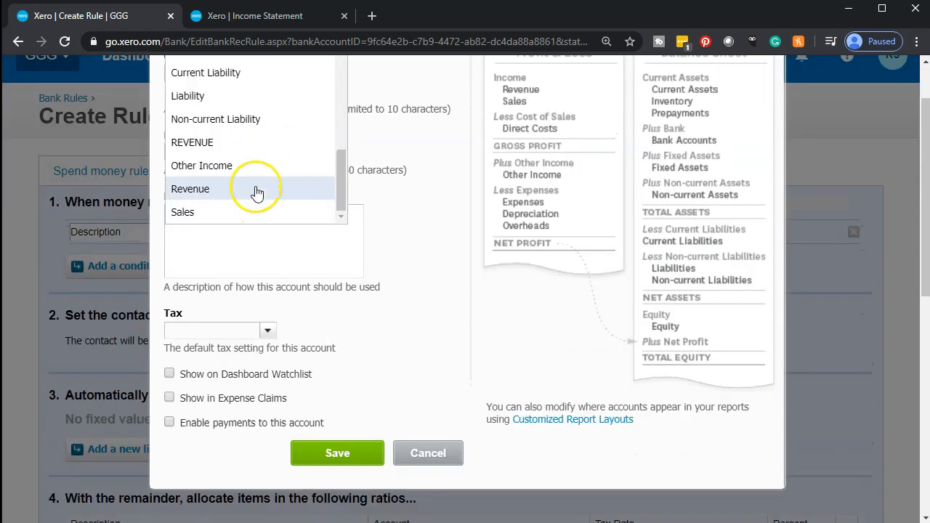
{"action": "left_click", "coordinate": [240, 213]}
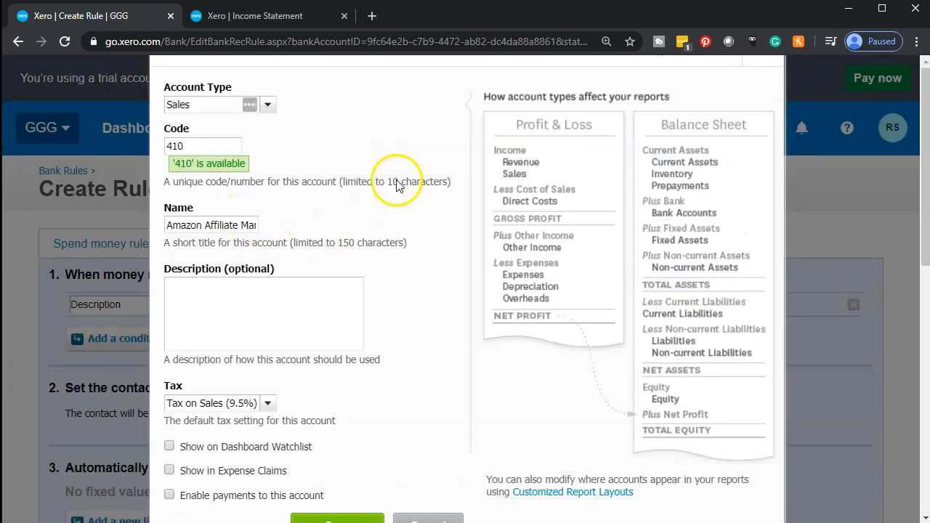
{"action": "scroll", "coordinate": [405, 237], "scroll_direction": "down", "scroll_amount": 1}
{"action": "scroll", "coordinate": [404, 238], "scroll_direction": "down", "scroll_amount": 1}
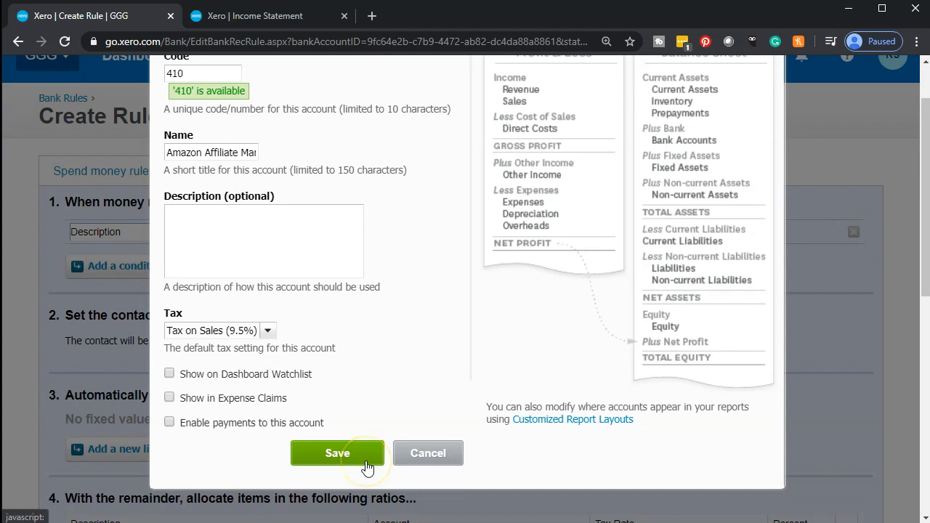
{"action": "left_click", "coordinate": [367, 466]}
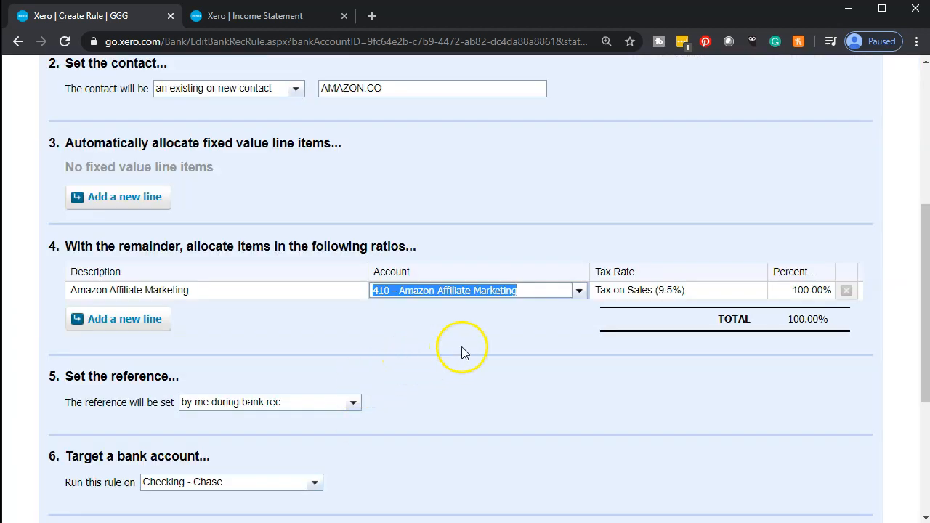
Set the tax rate of the Amazon Affiliate Marketing allocation line to Tax Exempt (0%)
{"action": "left_click", "coordinate": [754, 291]}
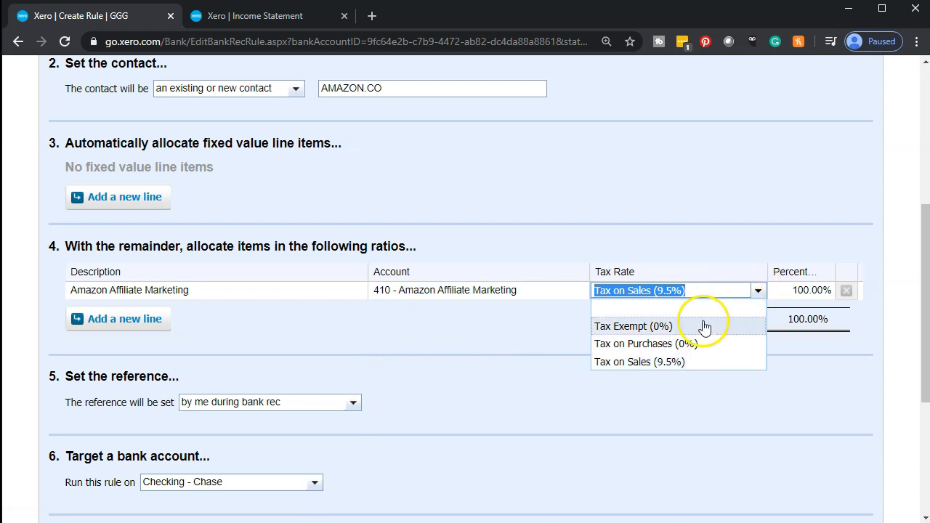
{"action": "left_click", "coordinate": [705, 328]}
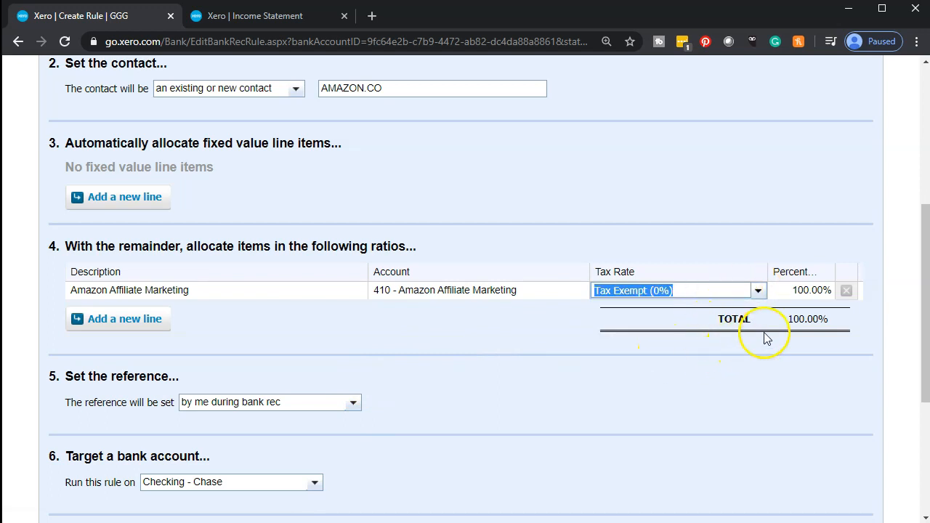
Keep the rule's reference set by me during bank rec and its target bank account as Checking - Chase
{"action": "scroll", "coordinate": [530, 412], "scroll_direction": "down", "scroll_amount": 1}
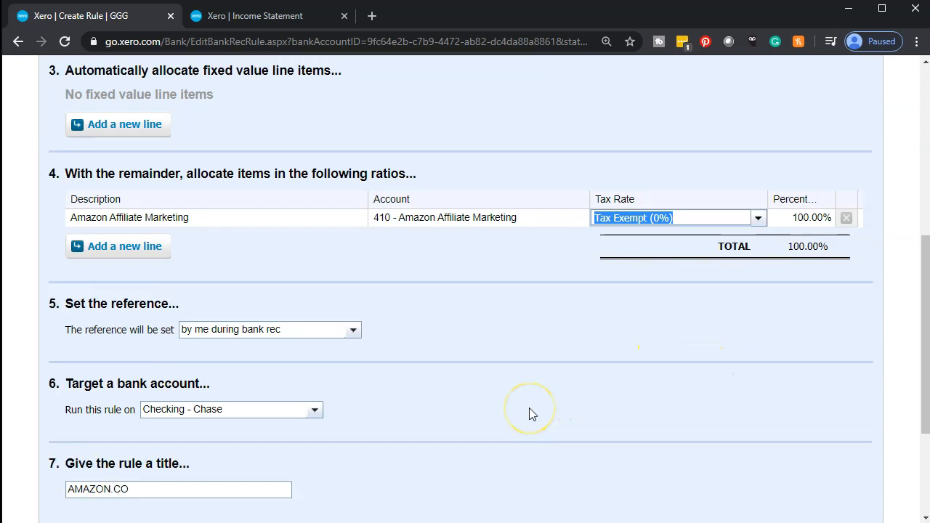
{"action": "scroll", "coordinate": [529, 408], "scroll_direction": "down", "scroll_amount": 1}
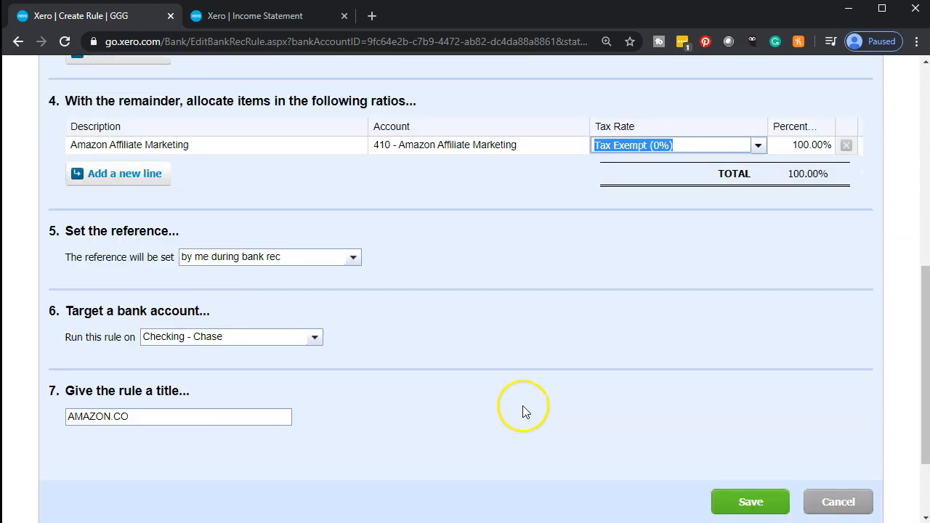
{"action": "left_click", "coordinate": [355, 258]}
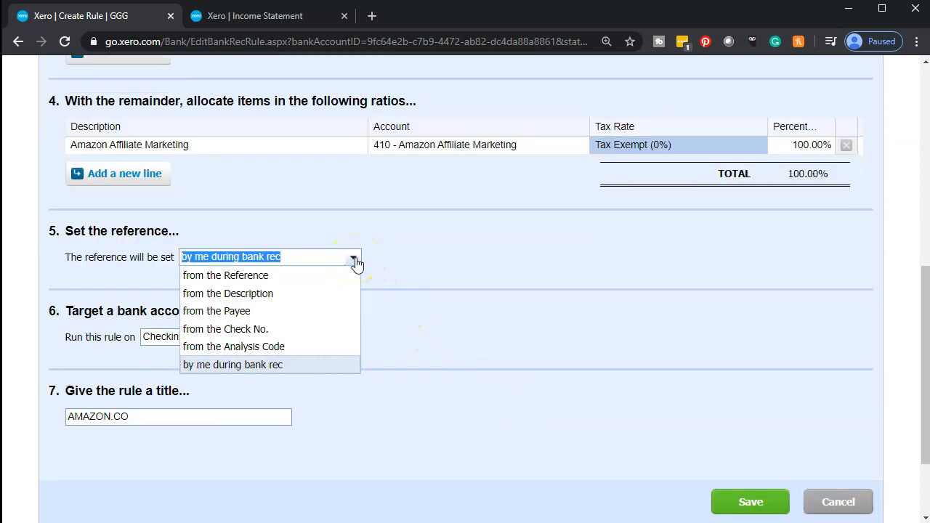
{"action": "left_click", "coordinate": [406, 353]}
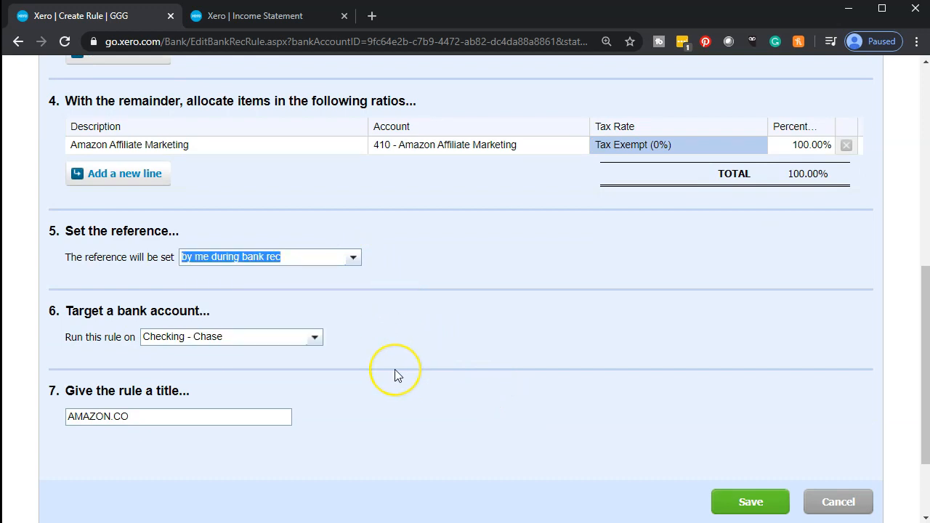
{"action": "left_click", "coordinate": [315, 337]}
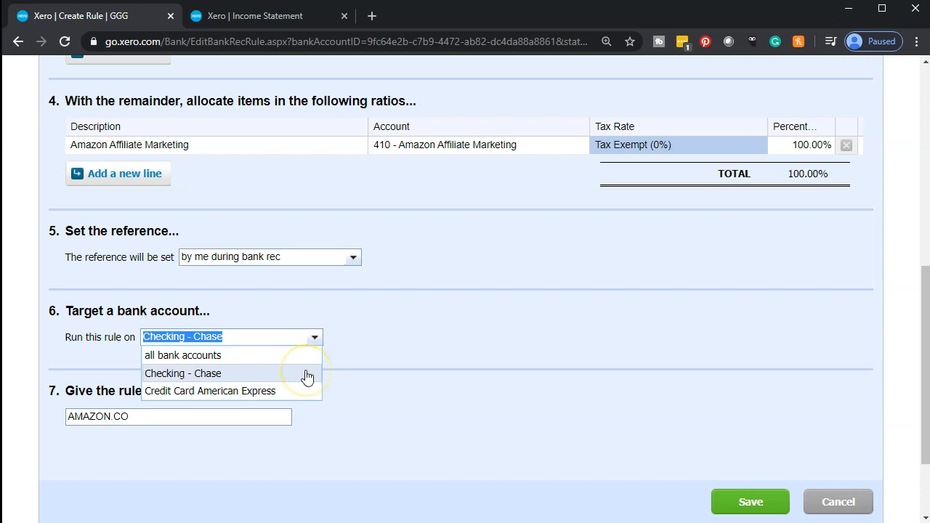
{"action": "left_click", "coordinate": [308, 373]}
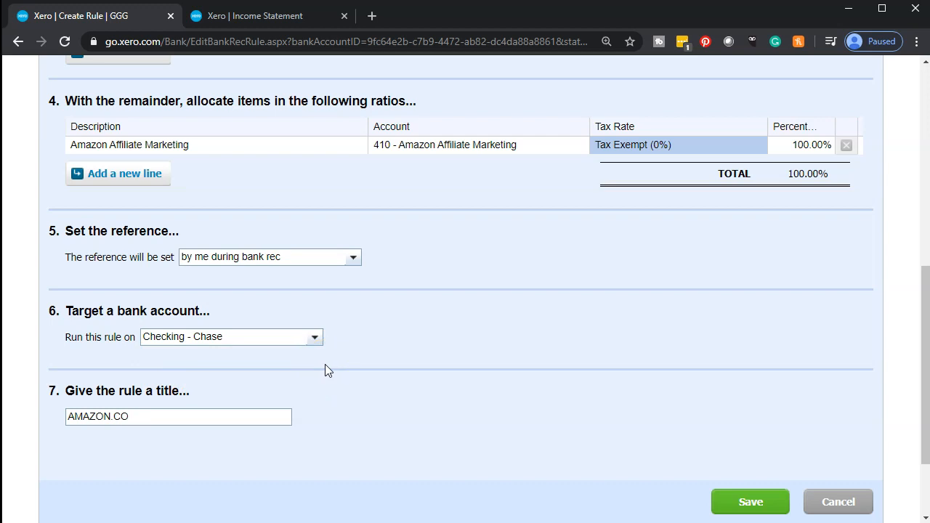
Extend the rule's title to AMAZON.CO Amazon Affiliate Marketing and save the rule
{"action": "scroll", "coordinate": [325, 364], "scroll_direction": "down", "scroll_amount": 3}
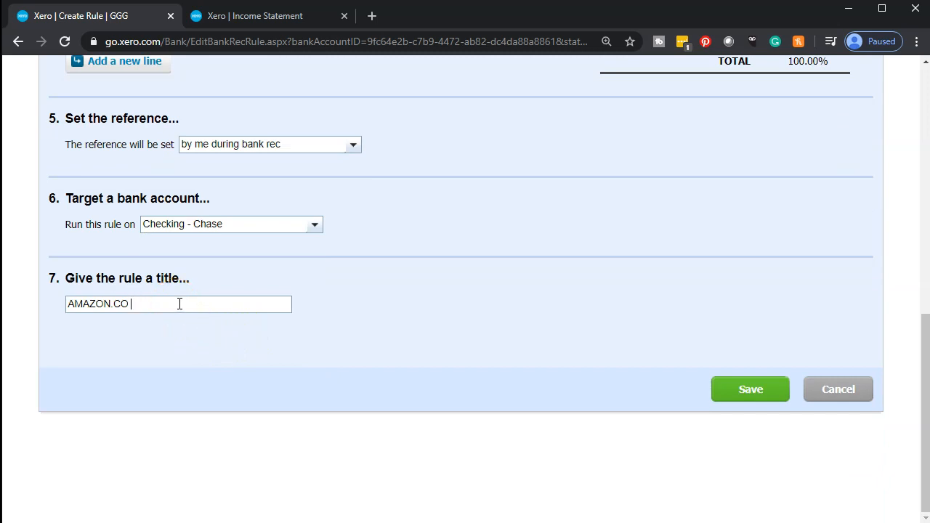
{"action": "left_click", "coordinate": [179, 303]}
{"action": "type", "text": "Amazon Affiliate Marketing"}
{"action": "left_click", "coordinate": [743, 391]}
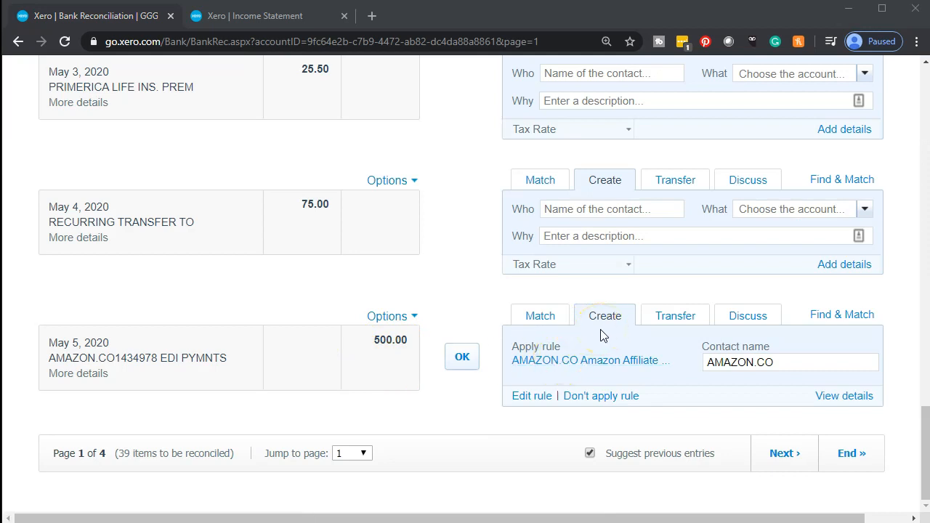
Review the details the Amazon rule fills in for the May 5 AMAZON.CO deposit of 500.00, save the transaction and reconcile the line
{"action": "left_click", "coordinate": [591, 454]}
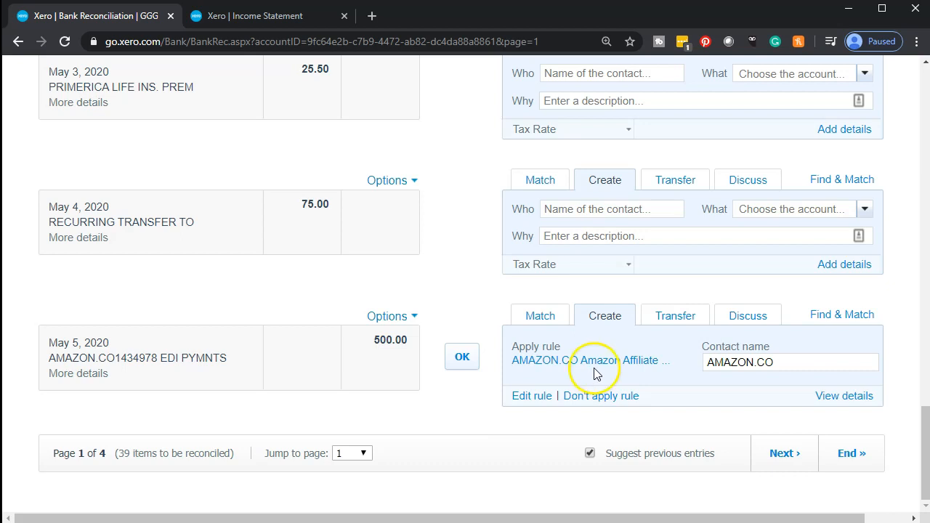
{"action": "left_click", "coordinate": [843, 396]}
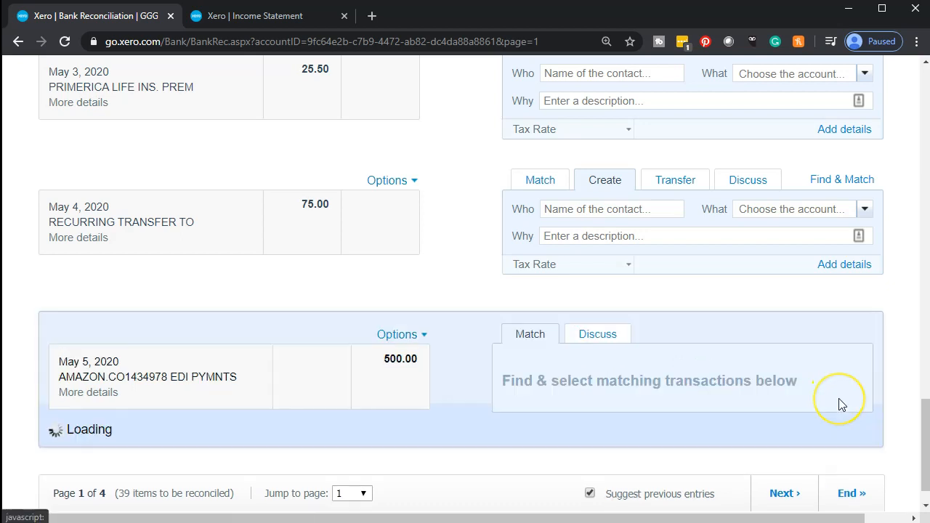
{"action": "scroll", "coordinate": [839, 404], "scroll_direction": "down", "scroll_amount": 1}
{"action": "scroll", "coordinate": [756, 420], "scroll_direction": "down", "scroll_amount": 6}
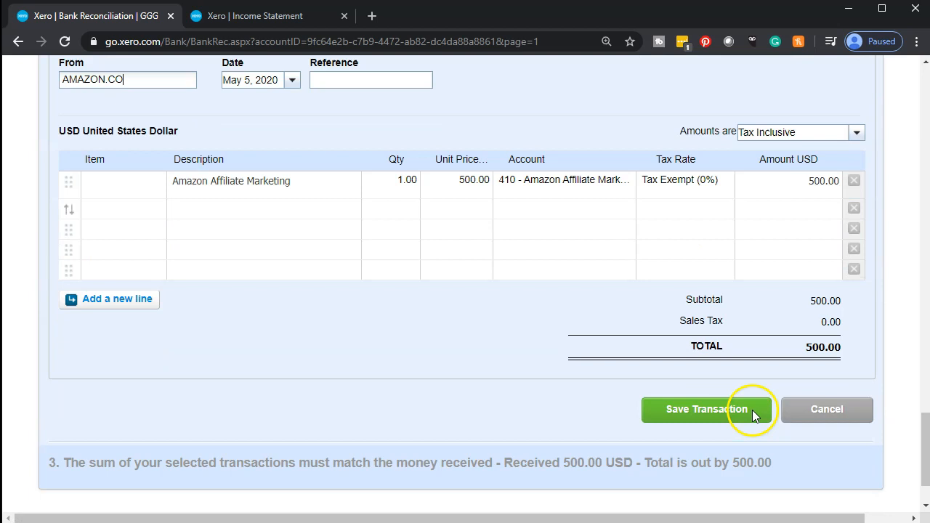
{"action": "scroll", "coordinate": [752, 410], "scroll_direction": "down", "scroll_amount": 1}
{"action": "scroll", "coordinate": [642, 457], "scroll_direction": "up", "scroll_amount": 6}
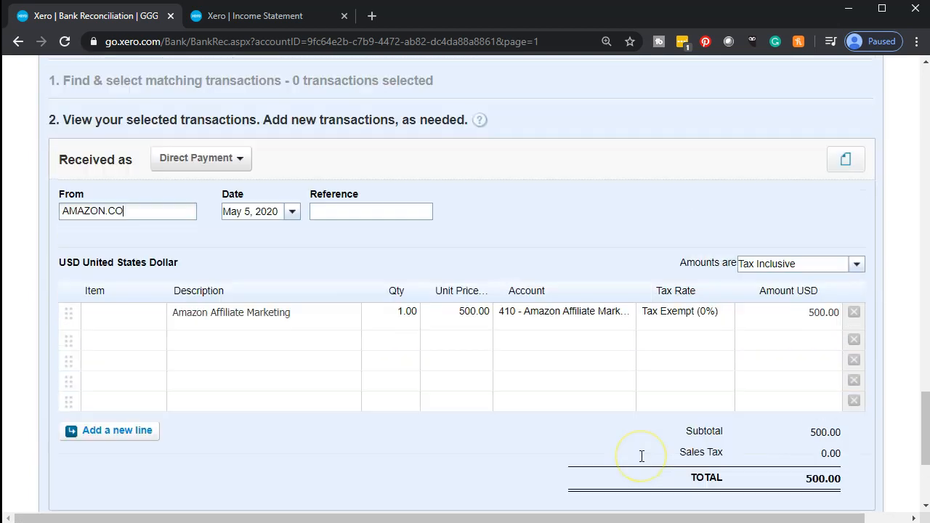
{"action": "scroll", "coordinate": [641, 462], "scroll_direction": "up", "scroll_amount": 1}
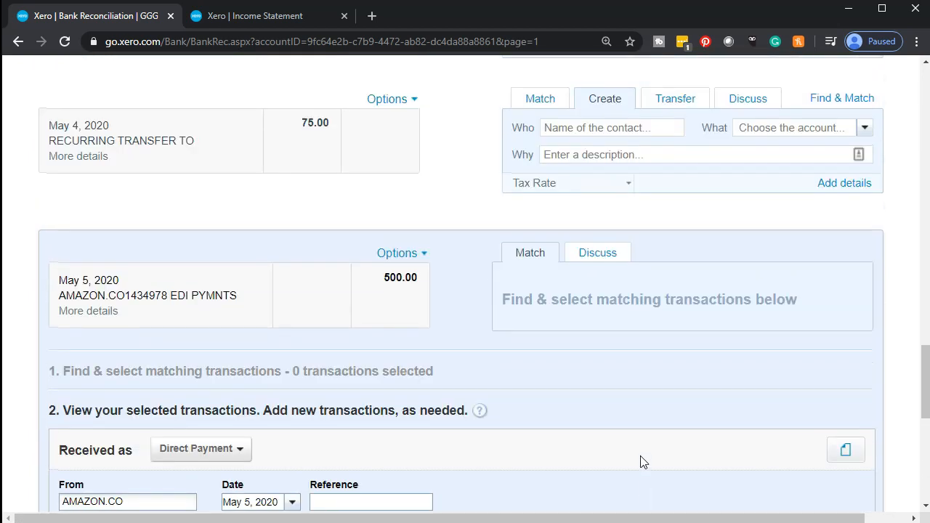
{"action": "scroll", "coordinate": [642, 462], "scroll_direction": "down", "scroll_amount": 6}
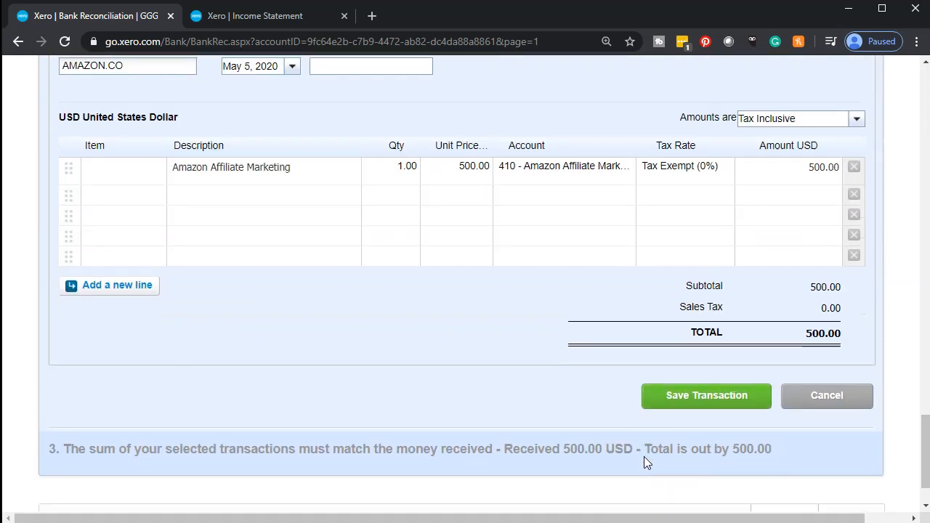
{"action": "left_click", "coordinate": [686, 398]}
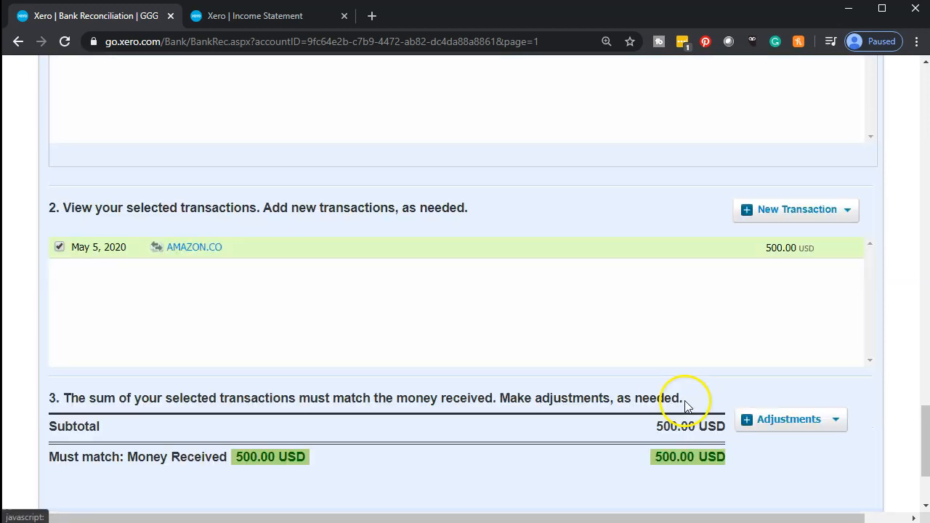
{"action": "scroll", "coordinate": [640, 395], "scroll_direction": "up", "scroll_amount": 6}
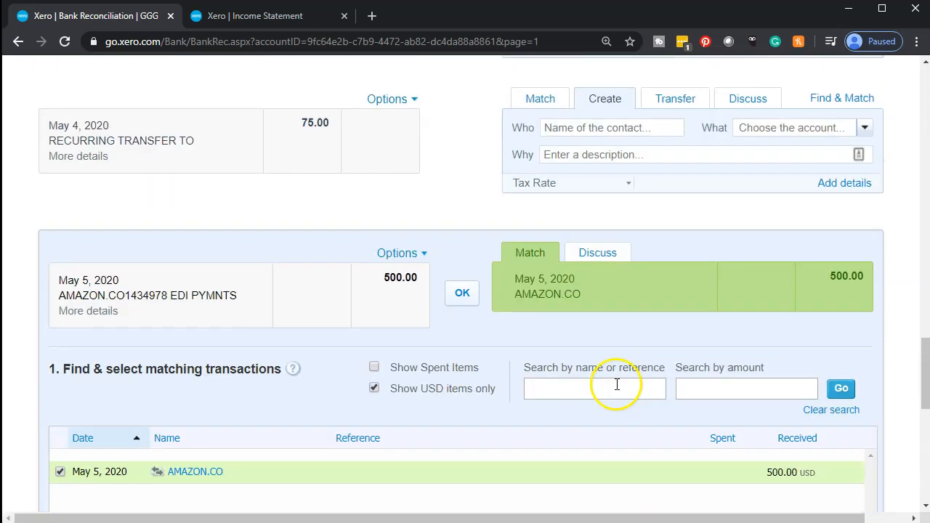
{"action": "left_click", "coordinate": [459, 294]}
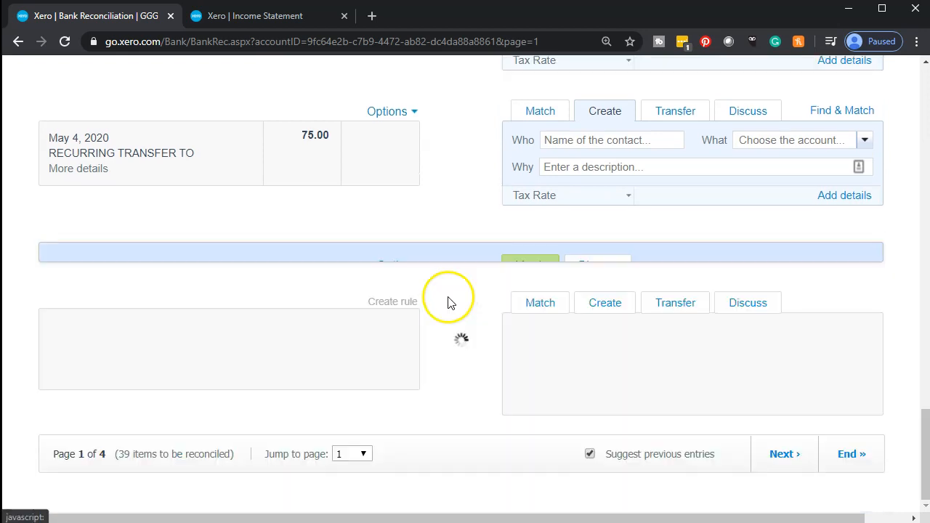
Refresh the Income Statement for May 1, 2020 to Dec 31, 2020 and check its income section
{"action": "left_click", "coordinate": [270, 16]}
{"action": "scroll", "coordinate": [317, 193], "scroll_direction": "up", "scroll_amount": 2}
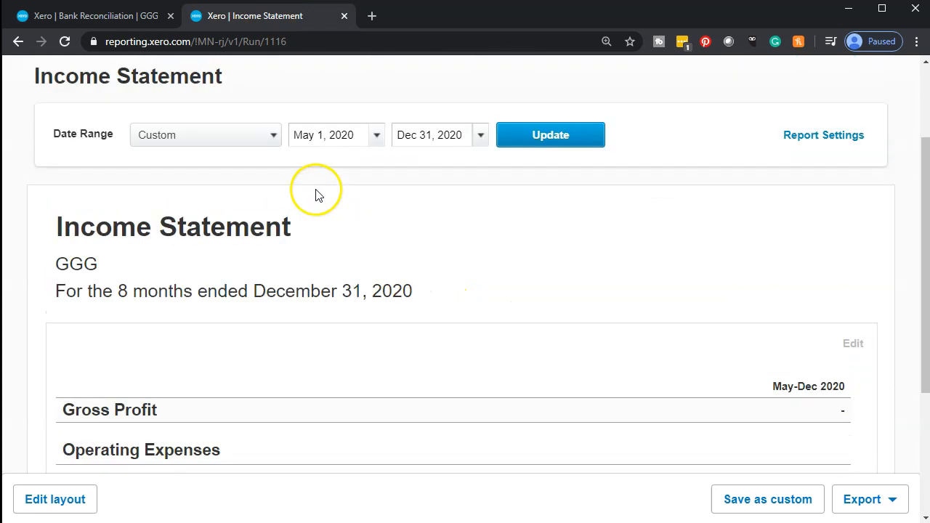
{"action": "left_click", "coordinate": [528, 150]}
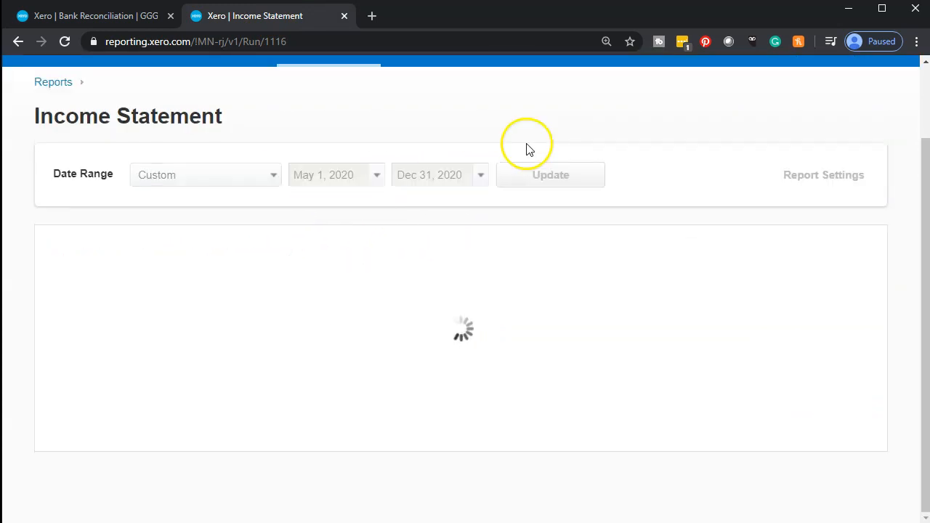
{"action": "scroll", "coordinate": [536, 288], "scroll_direction": "down", "scroll_amount": 2}
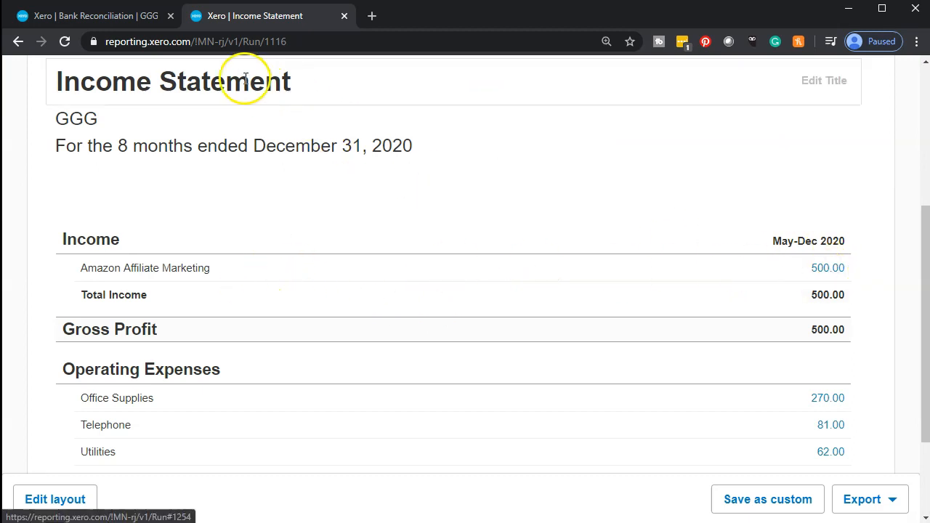
Return to the bank reconciliation and check the last page of statement lines for deposits the Amazon rule applies to
{"action": "left_click", "coordinate": [115, 16]}
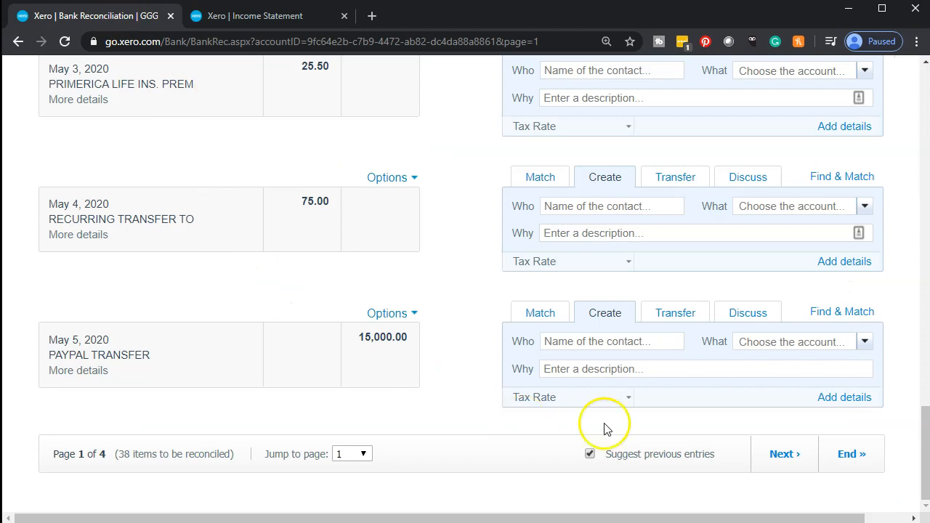
{"action": "left_click", "coordinate": [843, 465]}
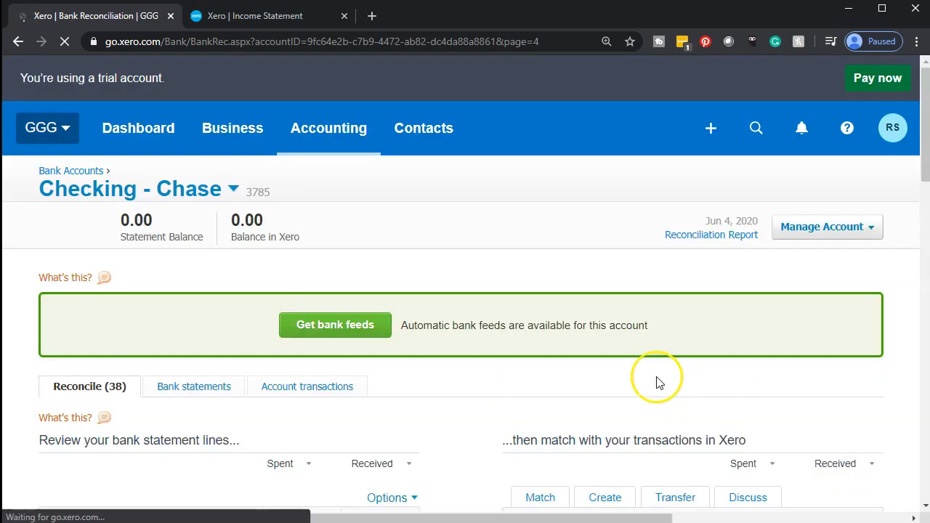
{"action": "scroll", "coordinate": [469, 342], "scroll_direction": "down", "scroll_amount": 4}
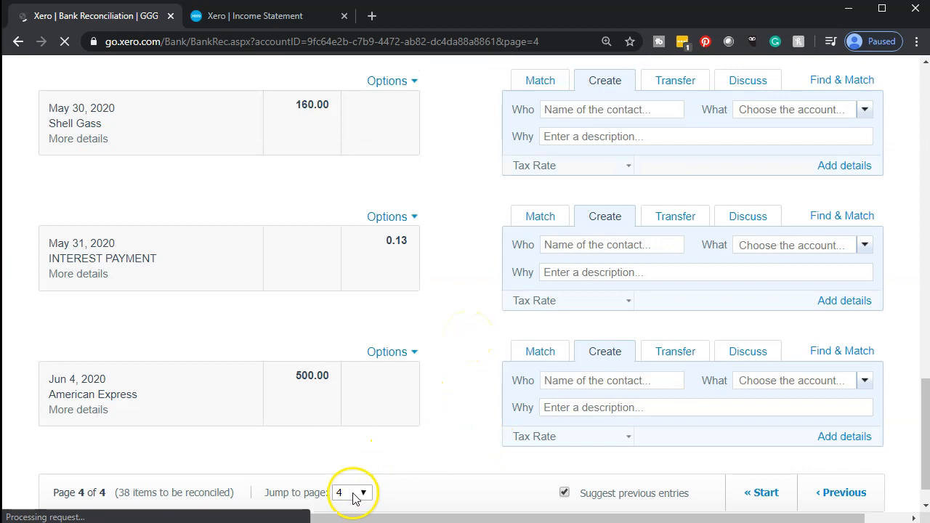
{"action": "scroll", "coordinate": [363, 494], "scroll_direction": "down", "scroll_amount": 1}
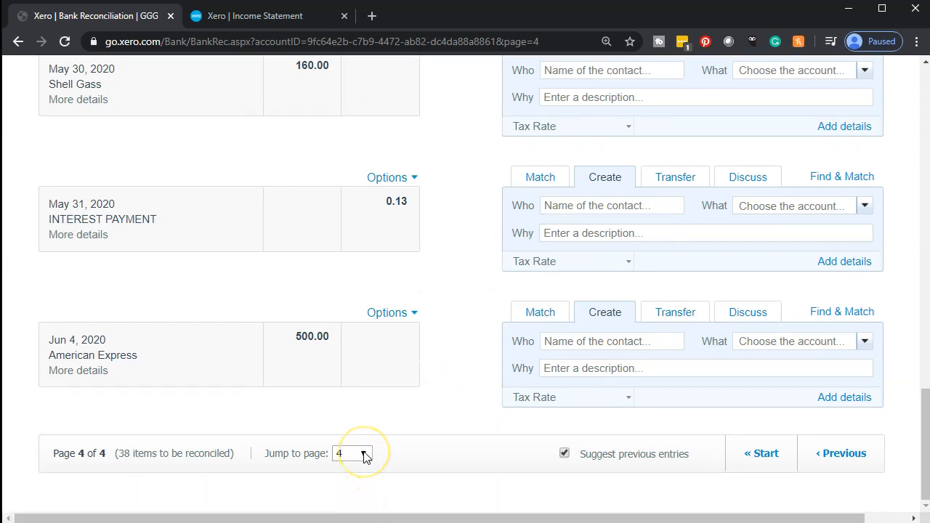
Reconcile the May 8 AMAZON.CO deposit of 213.70 on page 2 using the suggested Amazon Affiliate Marketing rule
{"action": "left_click", "coordinate": [363, 453]}
{"action": "left_click", "coordinate": [341, 482]}
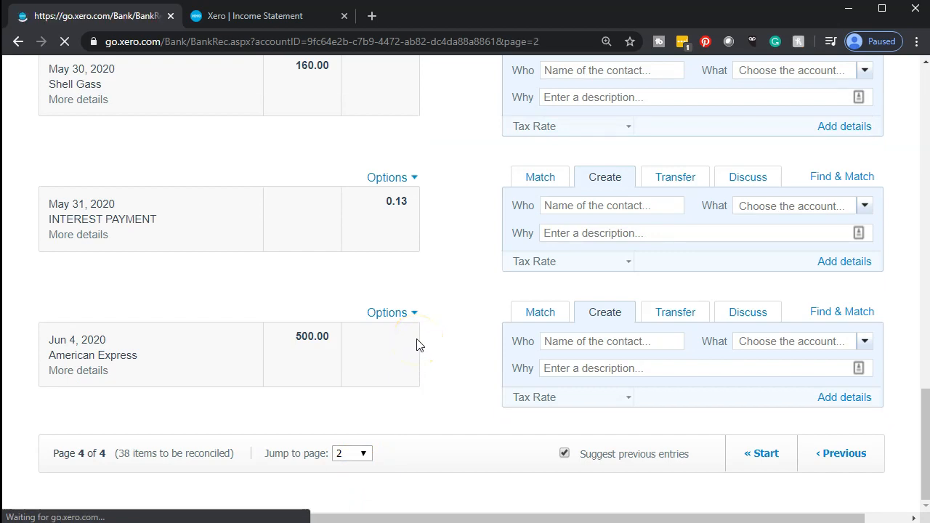
{"action": "scroll", "coordinate": [439, 352], "scroll_direction": "down", "scroll_amount": 5}
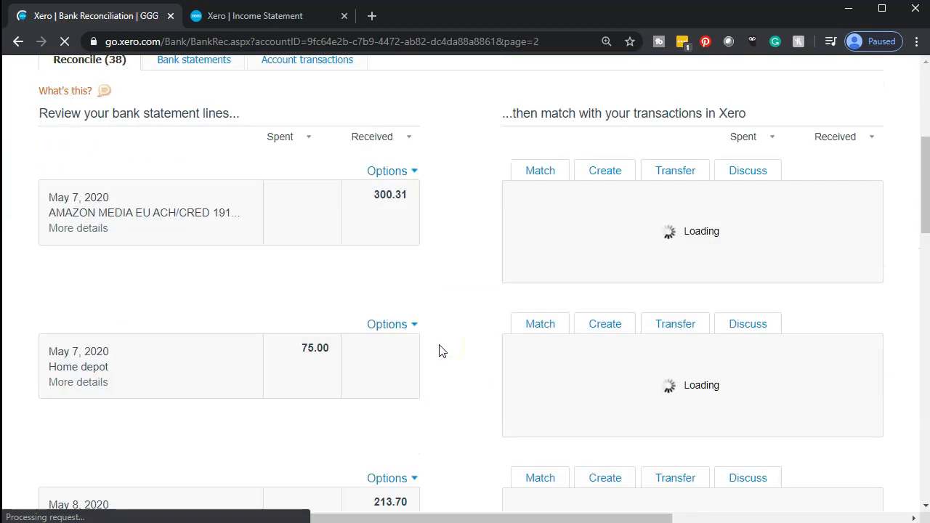
{"action": "scroll", "coordinate": [438, 352], "scroll_direction": "down", "scroll_amount": 1}
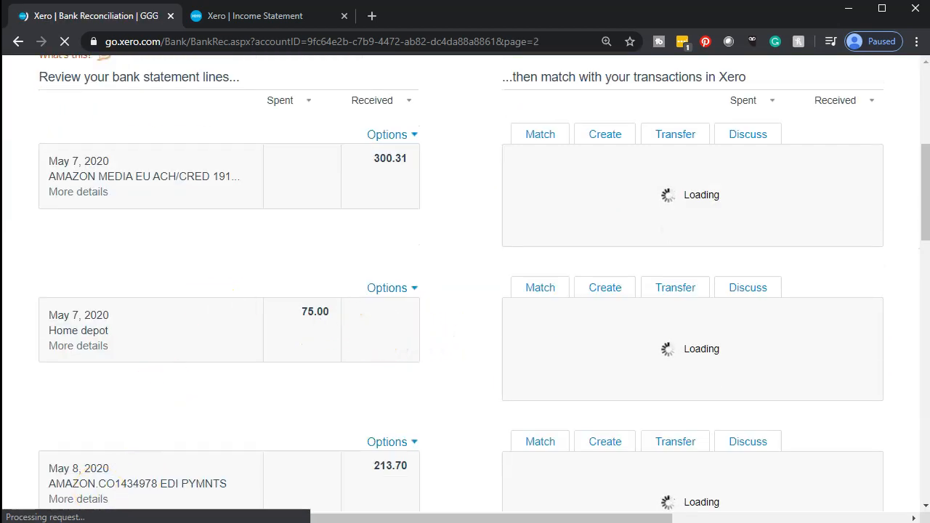
{"action": "scroll", "coordinate": [314, 327], "scroll_direction": "down", "scroll_amount": 4}
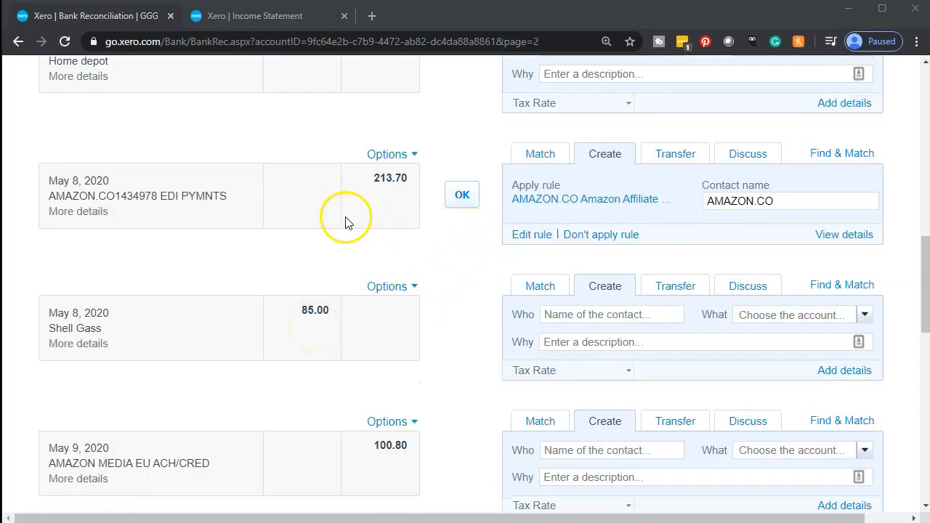
{"action": "left_click", "coordinate": [64, 211]}
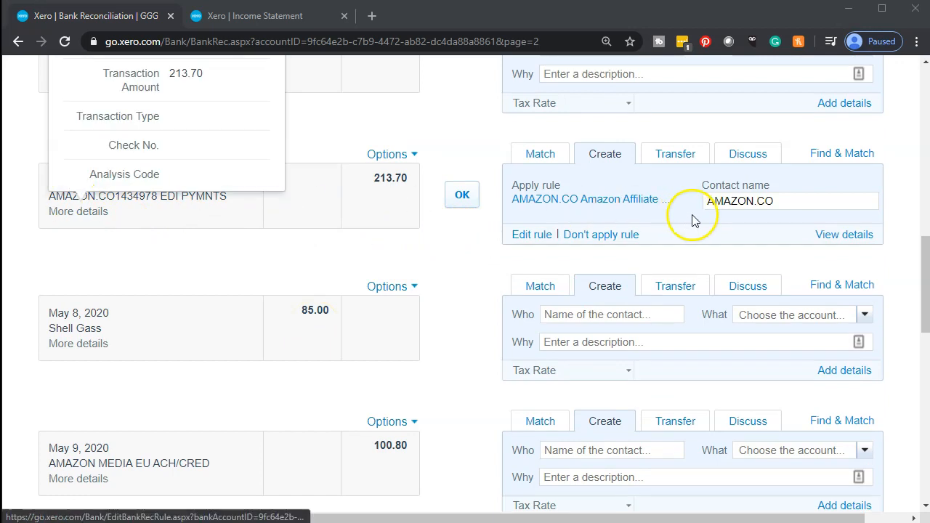
{"action": "left_click", "coordinate": [465, 201]}
Reconcile the May 23 and May 26 AMAZON.CO deposits on page 3 using the suggested Amazon Affiliate Marketing rule
{"action": "scroll", "coordinate": [467, 231], "scroll_direction": "down", "scroll_amount": 9}
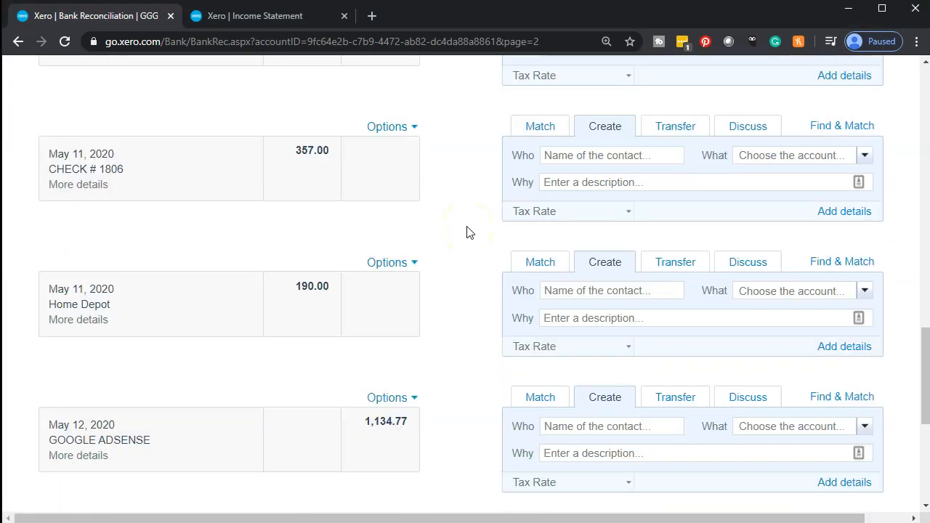
{"action": "scroll", "coordinate": [467, 231], "scroll_direction": "down", "scroll_amount": 3}
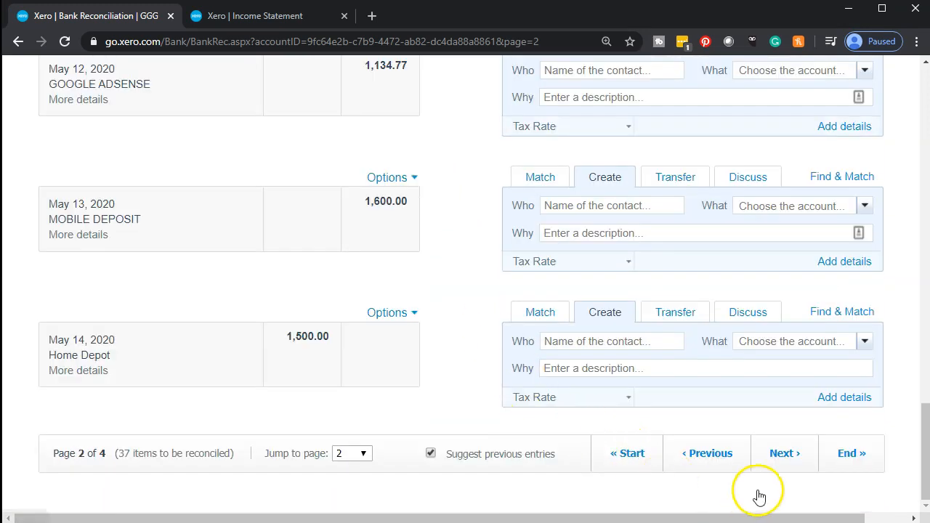
{"action": "left_click", "coordinate": [784, 456]}
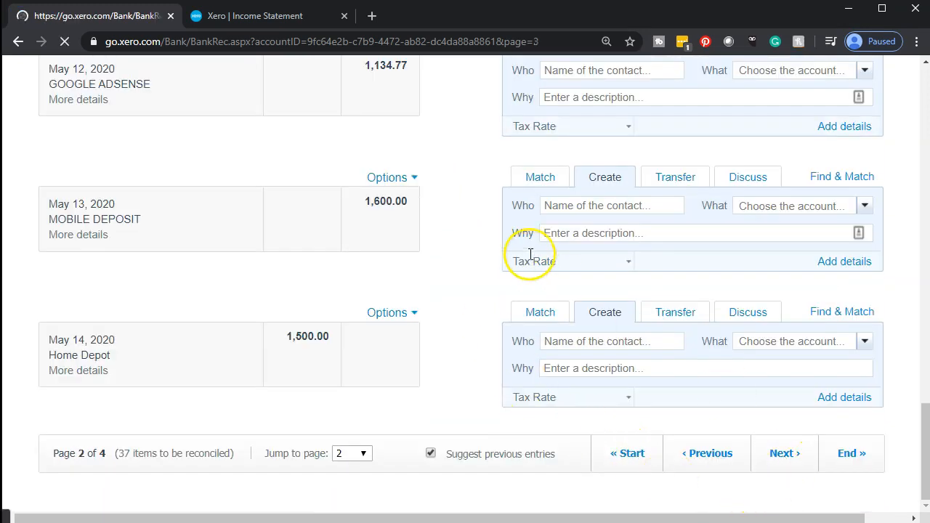
{"action": "scroll", "coordinate": [473, 269], "scroll_direction": "down", "scroll_amount": 4}
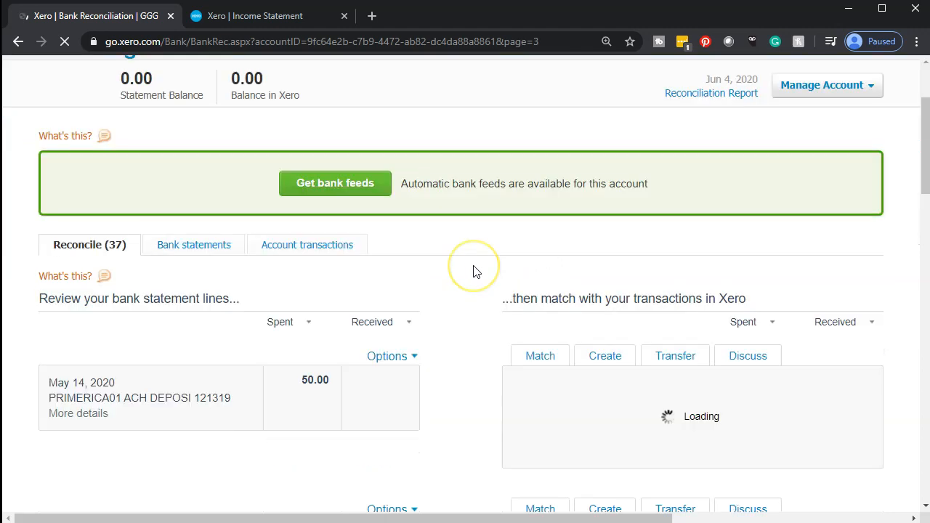
{"action": "scroll", "coordinate": [473, 272], "scroll_direction": "down", "scroll_amount": 1}
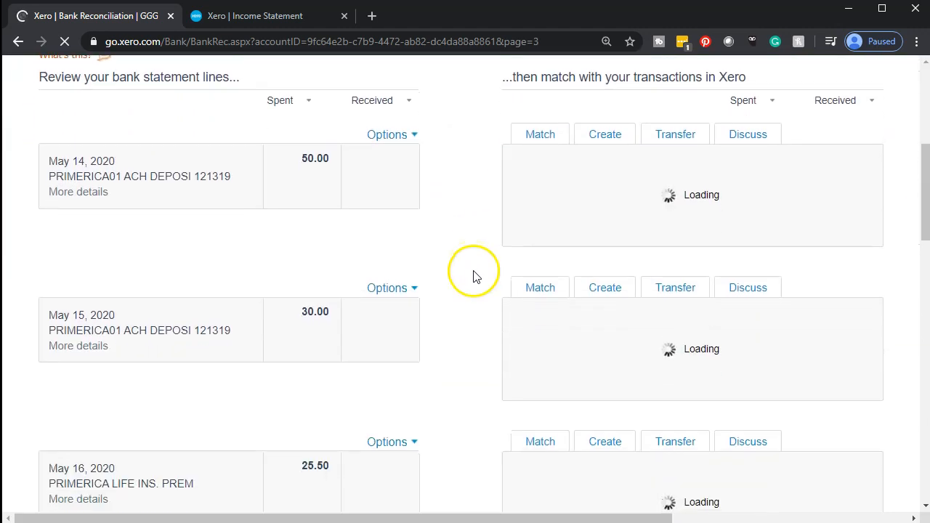
{"action": "scroll", "coordinate": [476, 272], "scroll_direction": "down", "scroll_amount": 3}
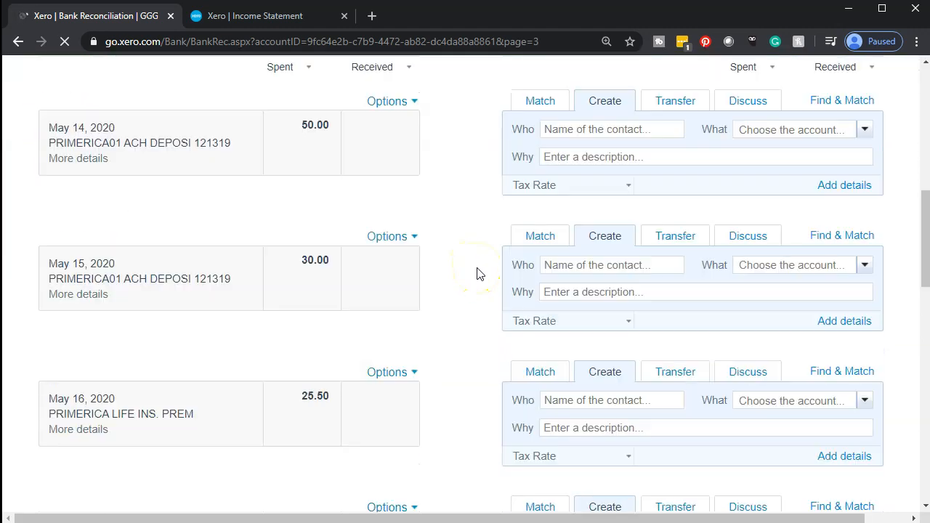
{"action": "scroll", "coordinate": [468, 274], "scroll_direction": "down", "scroll_amount": 2}
{"action": "scroll", "coordinate": [460, 280], "scroll_direction": "down", "scroll_amount": 5}
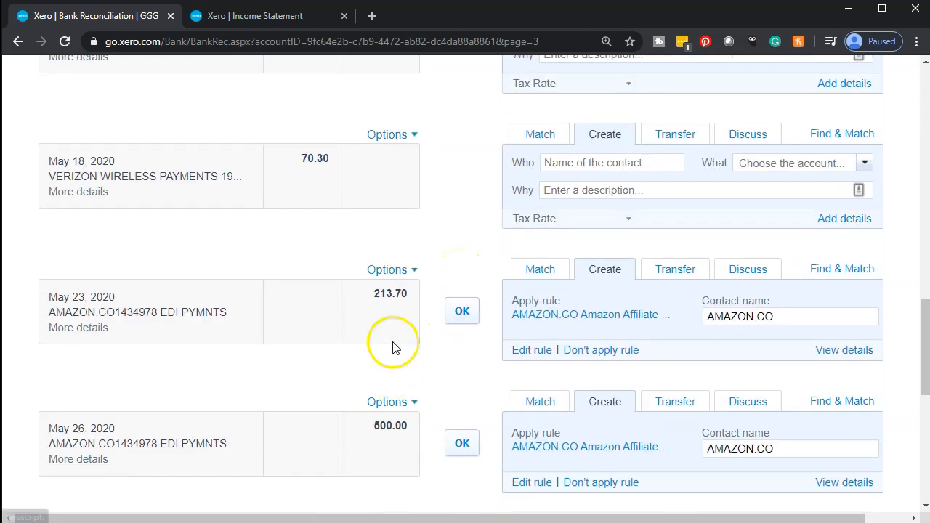
{"action": "left_click", "coordinate": [462, 313]}
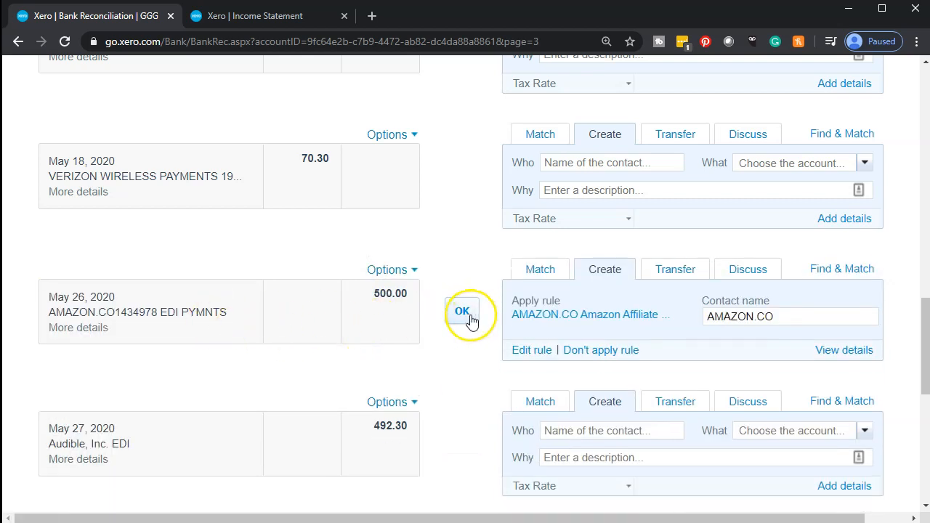
{"action": "left_click", "coordinate": [469, 317]}
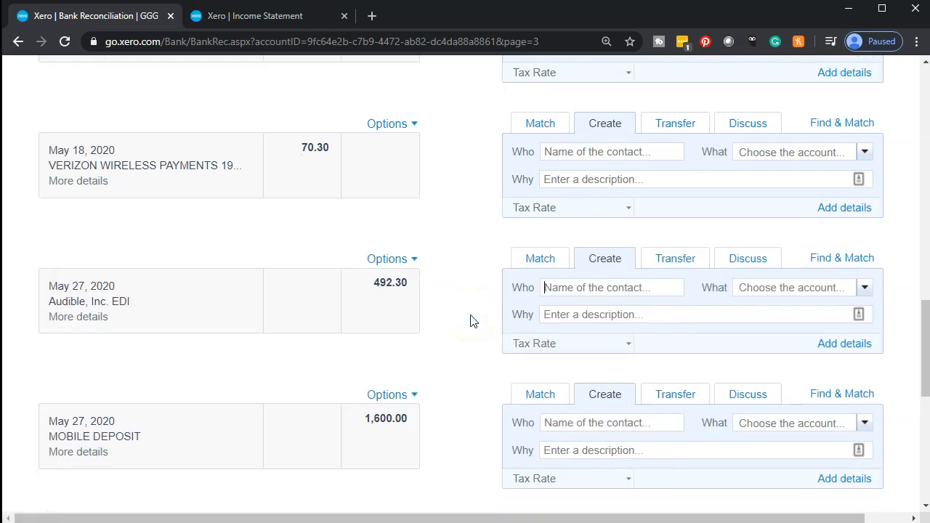
Check the remaining statement lines on pages 3 and 4, and return to page 1 of the reconciliation list
{"action": "scroll", "coordinate": [471, 322], "scroll_direction": "down", "scroll_amount": 5}
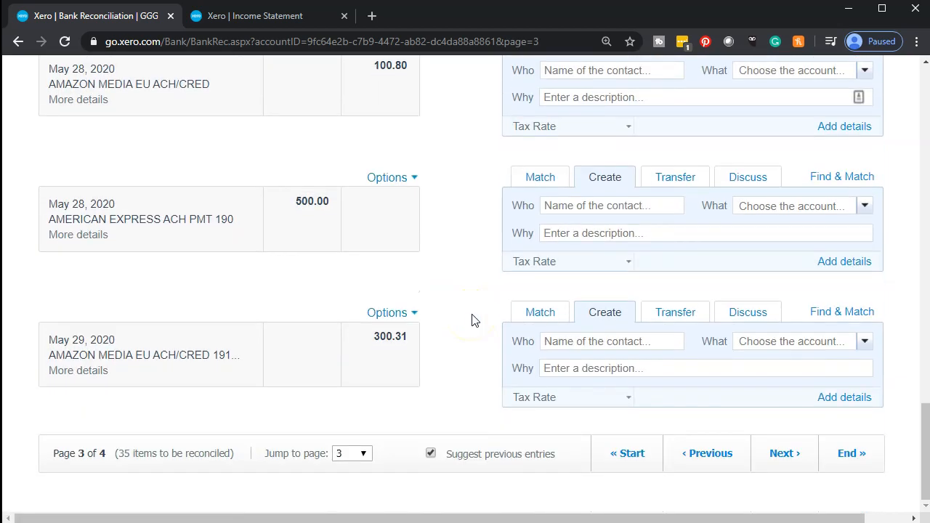
{"action": "left_click", "coordinate": [784, 464]}
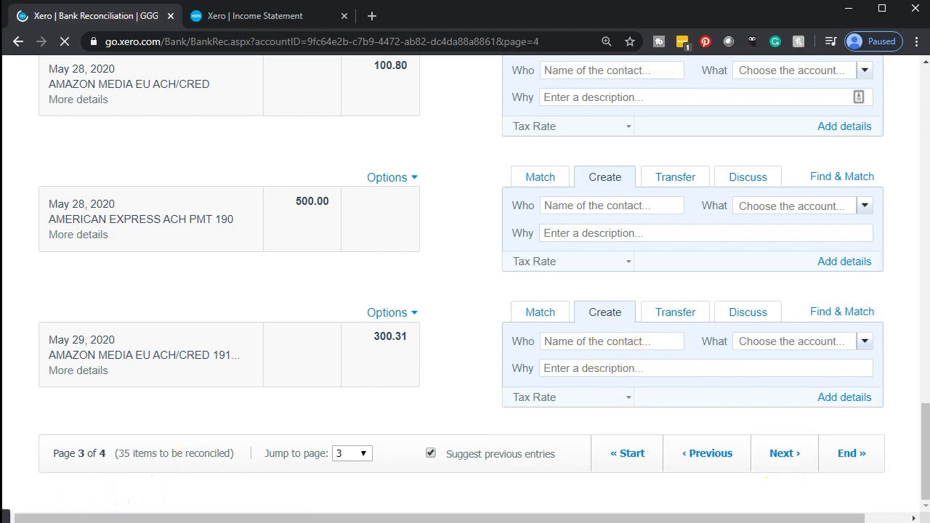
{"action": "scroll", "coordinate": [413, 376], "scroll_direction": "down", "scroll_amount": 10}
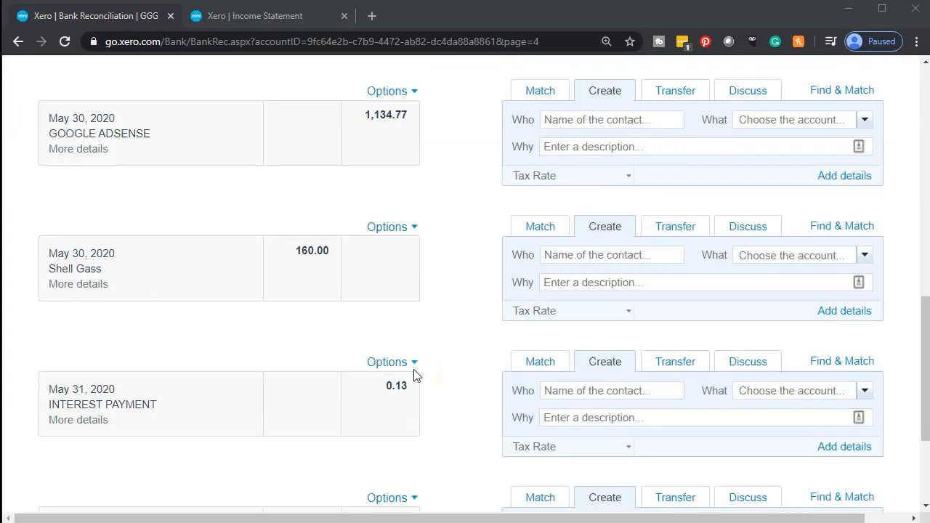
{"action": "scroll", "coordinate": [413, 376], "scroll_direction": "down", "scroll_amount": 3}
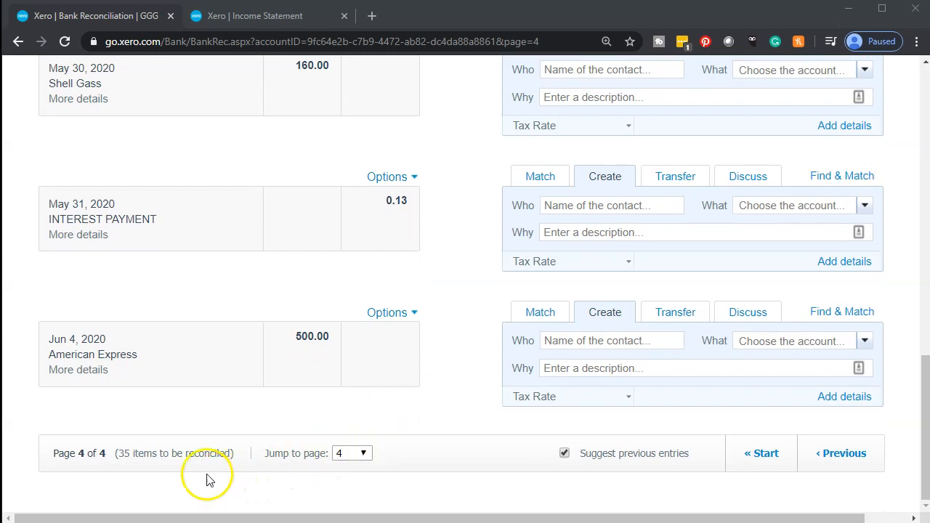
{"action": "left_click", "coordinate": [364, 453]}
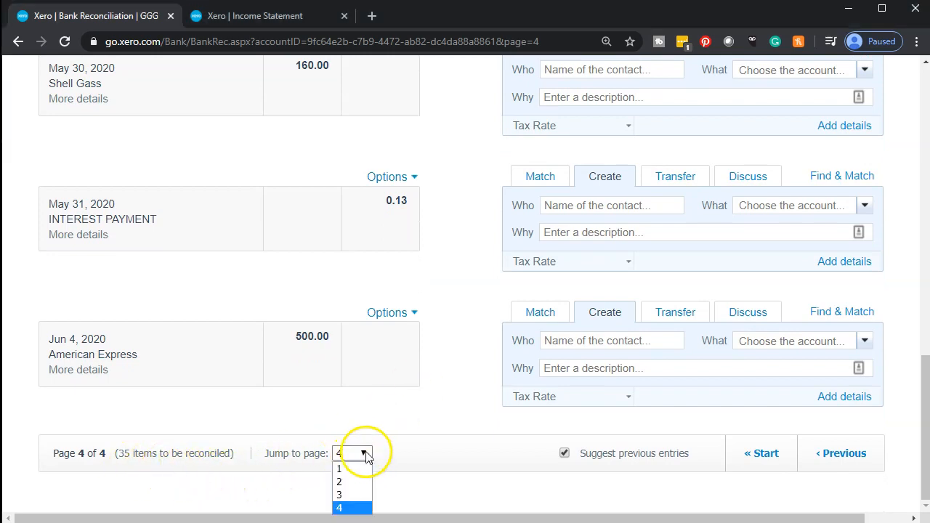
{"action": "left_click", "coordinate": [353, 466]}
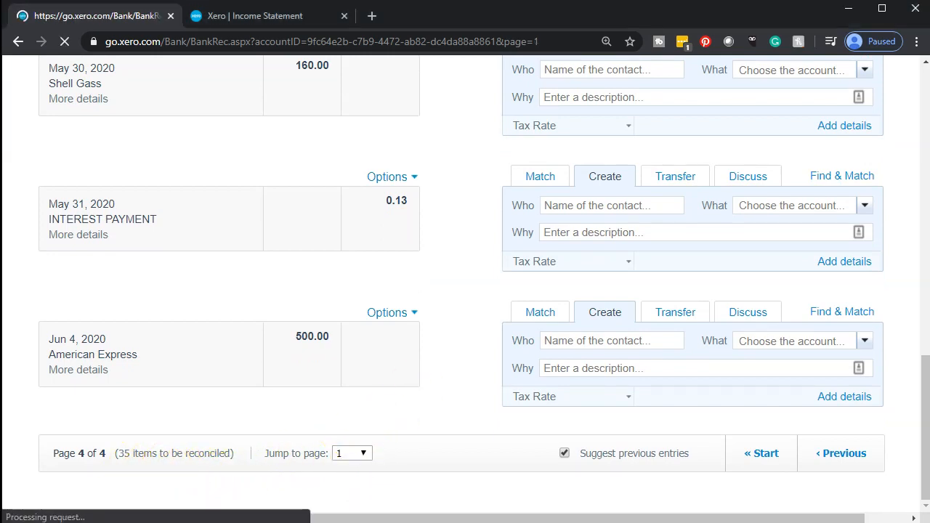
Switch to the bank rules data file in Excel, check the AMAZON MEDIA EU rows, and return to Xero
{"action": "key", "text": "alt+Tab"}
{"action": "left_click", "coordinate": [290, 195]}
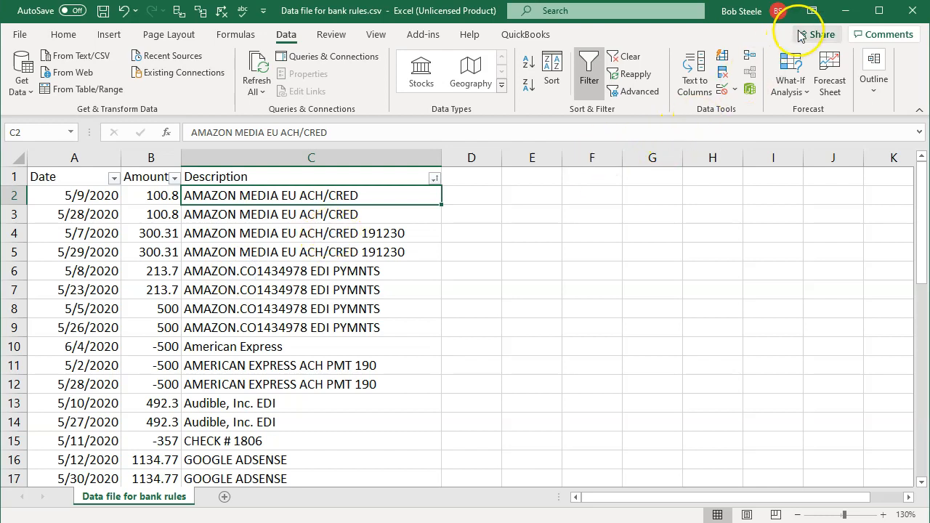
{"action": "left_click", "coordinate": [845, 16]}
Start a bank rule from the May 9 AMAZON MEDIA EU ACH/CRED deposit of 100.80 on page 2 of the statement lines
{"action": "scroll", "coordinate": [363, 324], "scroll_direction": "down", "scroll_amount": 4}
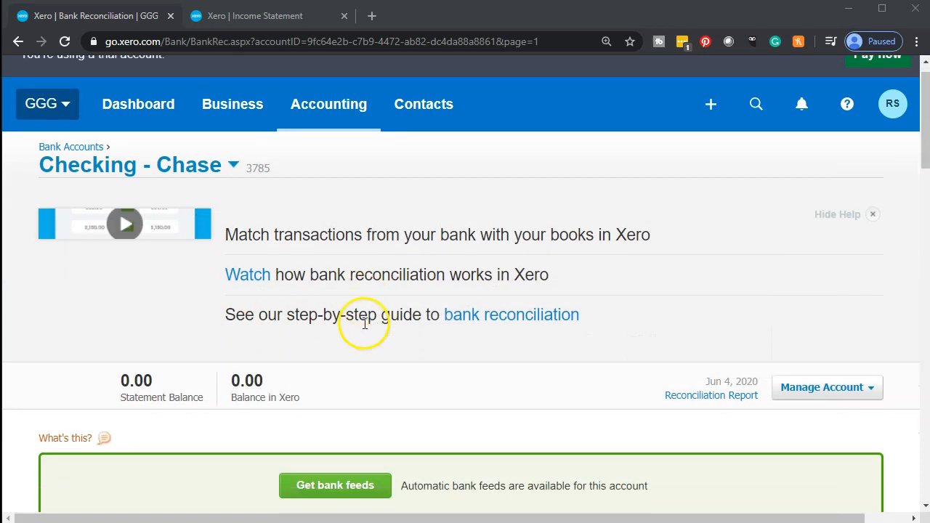
{"action": "scroll", "coordinate": [365, 324], "scroll_direction": "down", "scroll_amount": 5}
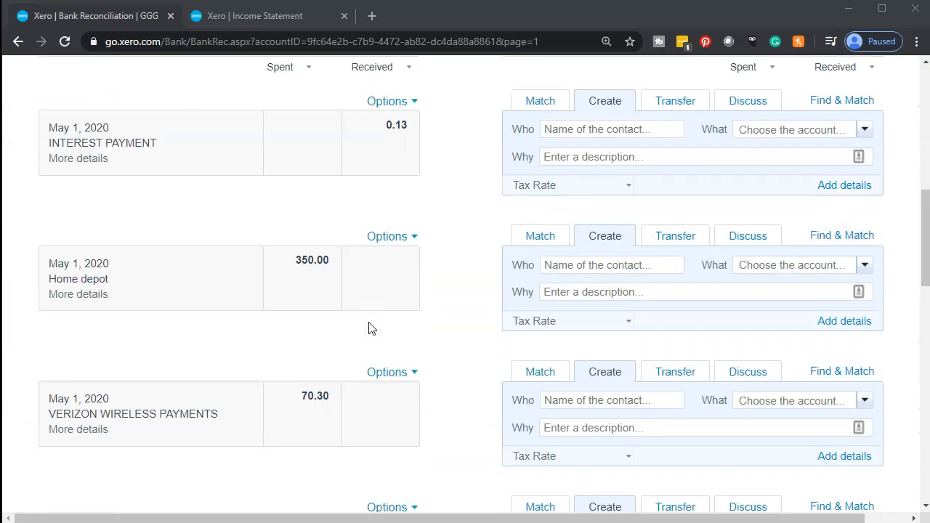
{"action": "scroll", "coordinate": [372, 328], "scroll_direction": "down", "scroll_amount": 7}
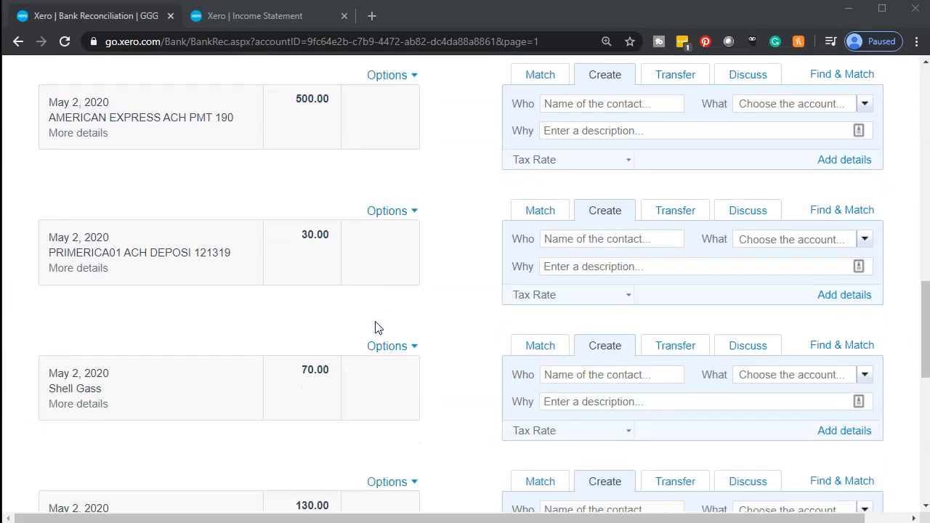
{"action": "scroll", "coordinate": [376, 327], "scroll_direction": "down", "scroll_amount": 7}
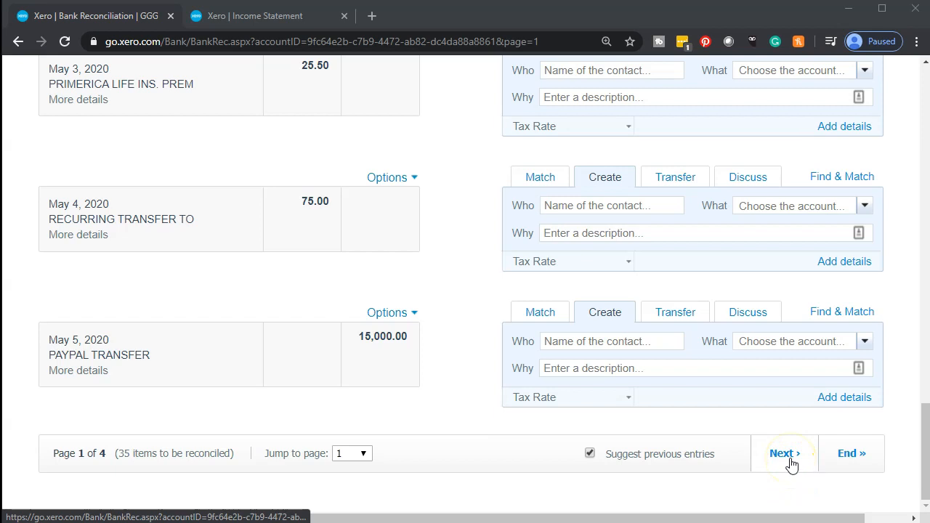
{"action": "left_click", "coordinate": [790, 464]}
{"action": "scroll", "coordinate": [256, 412], "scroll_direction": "down", "scroll_amount": 6}
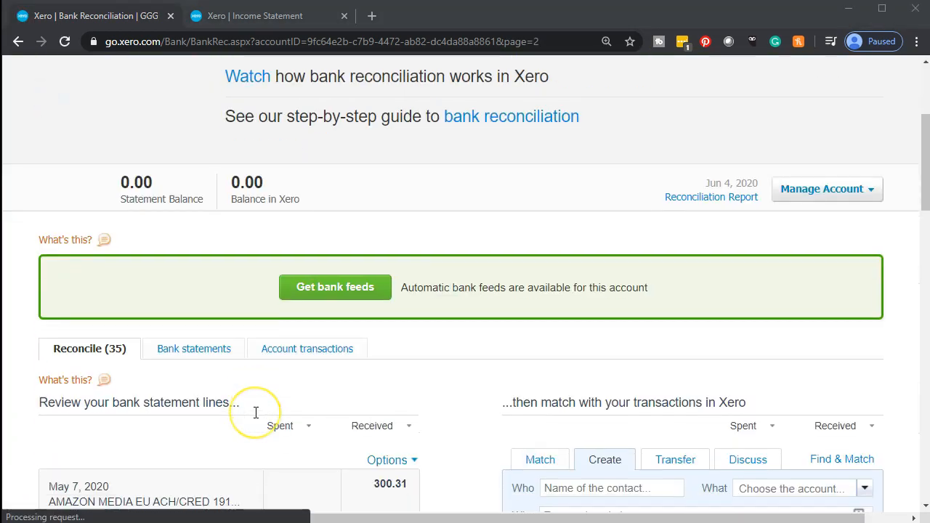
{"action": "scroll", "coordinate": [256, 412], "scroll_direction": "down", "scroll_amount": 3}
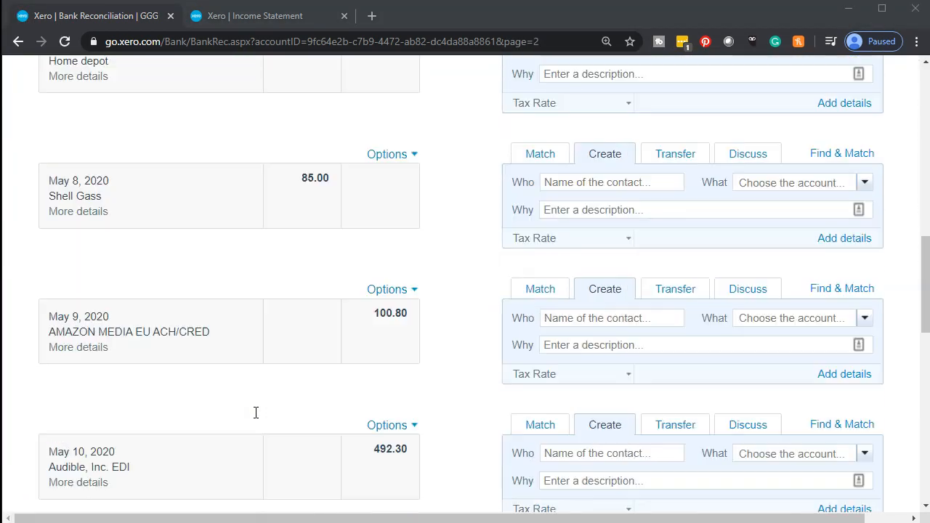
{"action": "scroll", "coordinate": [135, 356], "scroll_direction": "down", "scroll_amount": 1}
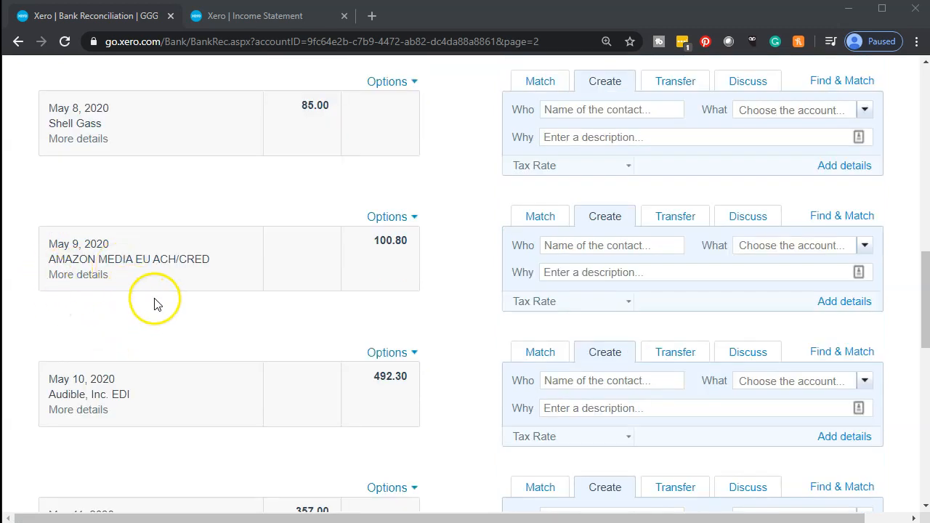
{"action": "scroll", "coordinate": [155, 304], "scroll_direction": "down", "scroll_amount": 1}
{"action": "left_click", "coordinate": [410, 149]}
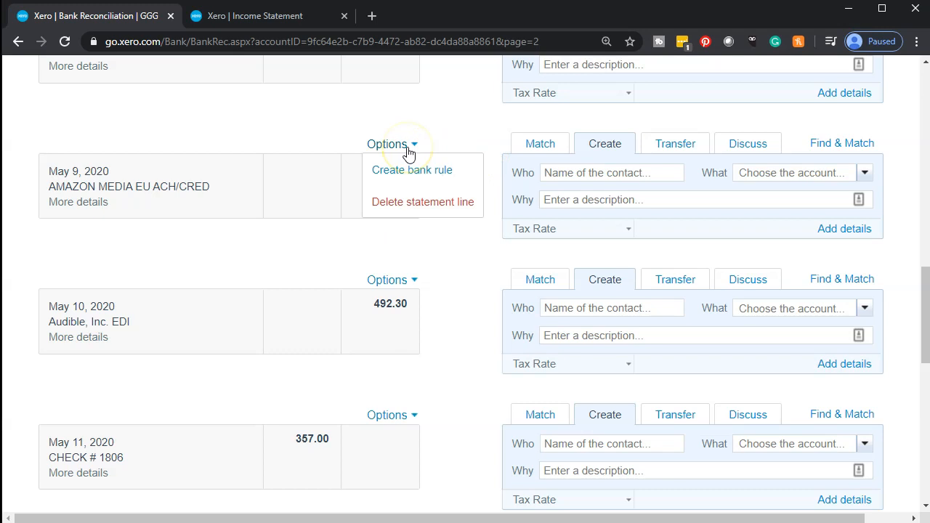
{"action": "left_click", "coordinate": [409, 173]}
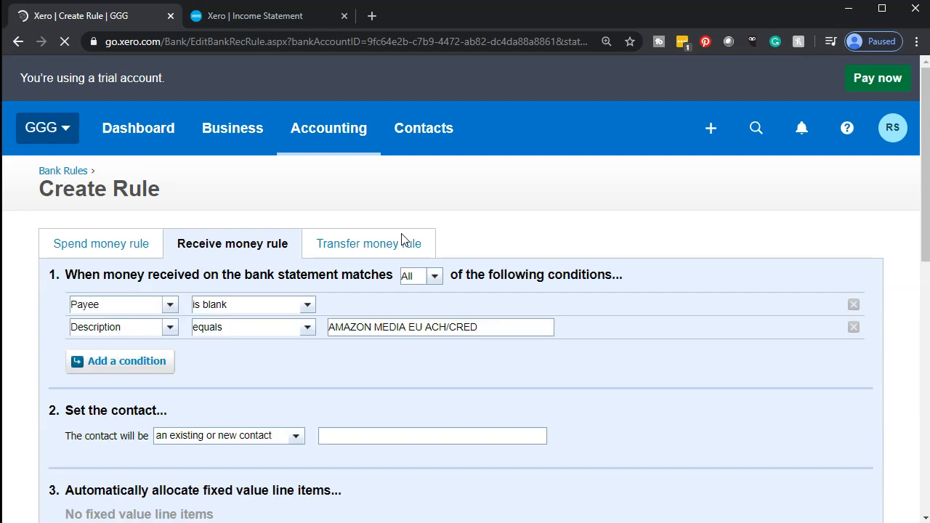
Remove the blank payee condition and make the rule match descriptions that contain AMAZON MEDIA EU
{"action": "scroll", "coordinate": [402, 239], "scroll_direction": "down", "scroll_amount": 1}
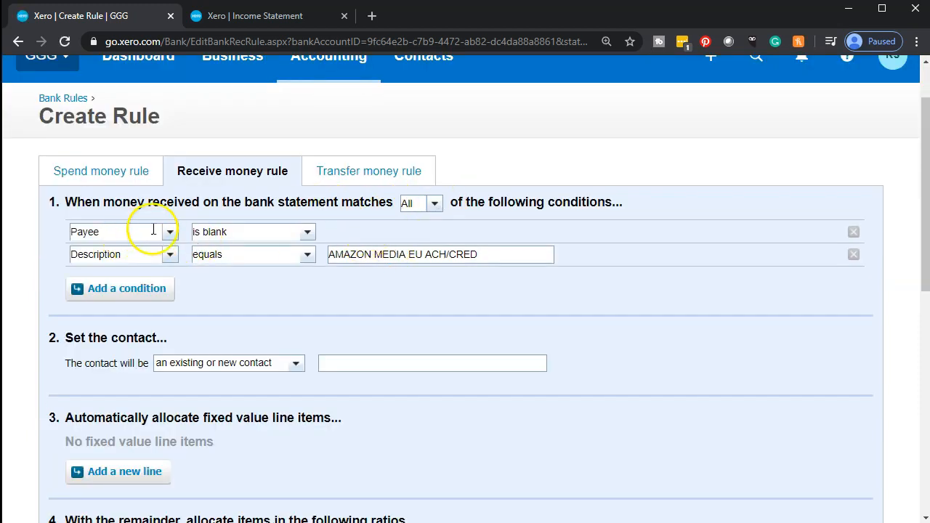
{"action": "left_click", "coordinate": [854, 232]}
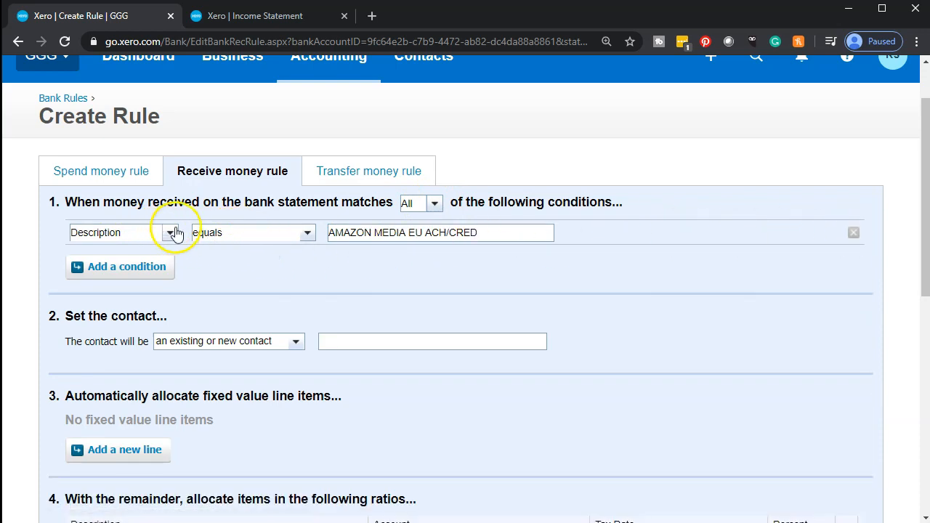
{"action": "left_click", "coordinate": [309, 234]}
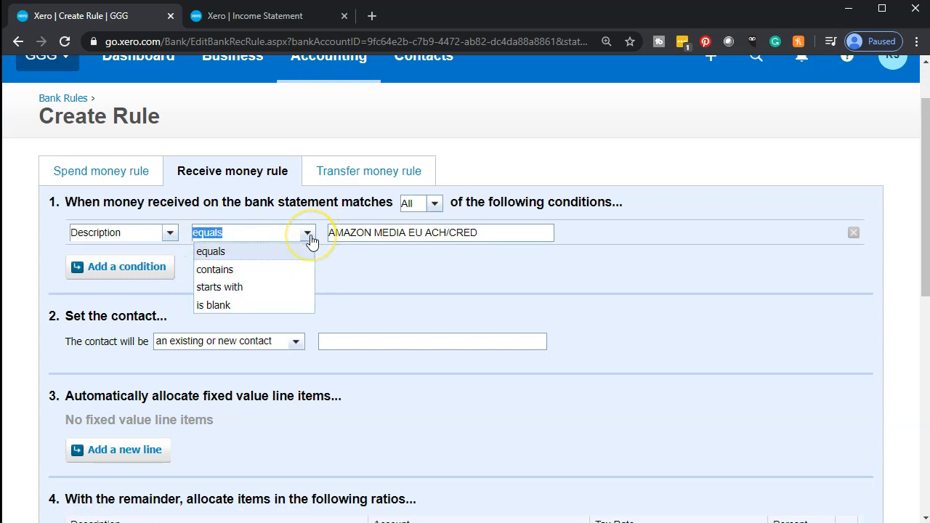
{"action": "left_click", "coordinate": [285, 269]}
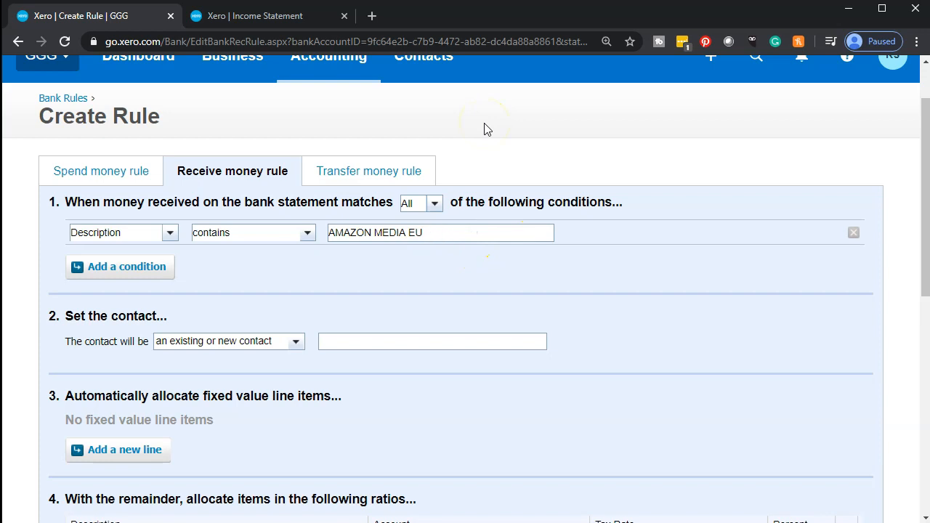
Set the rule's contact to AMAZON MEDIA EU, reusing the text of the description condition
{"action": "left_click_drag", "start_coordinate": [427, 232], "coordinate": [329, 226]}
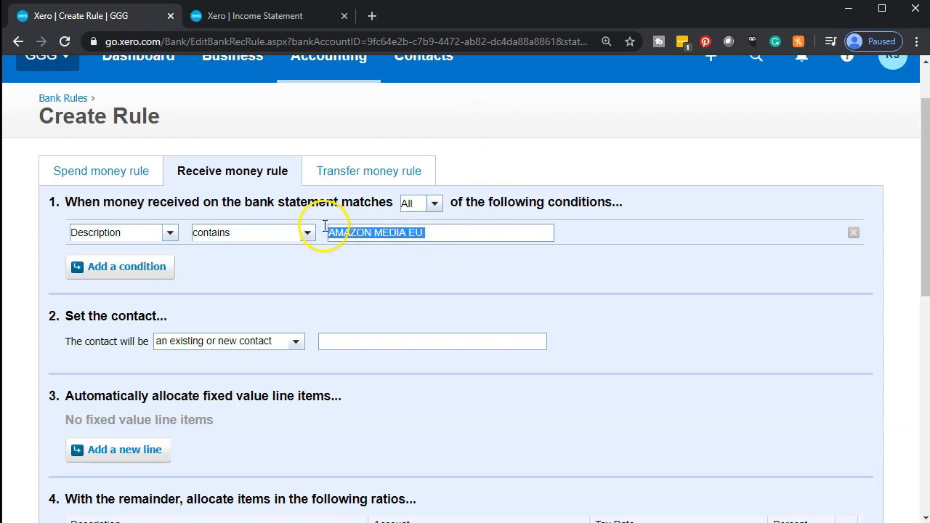
{"action": "scroll", "coordinate": [389, 247], "scroll_direction": "down", "scroll_amount": 1}
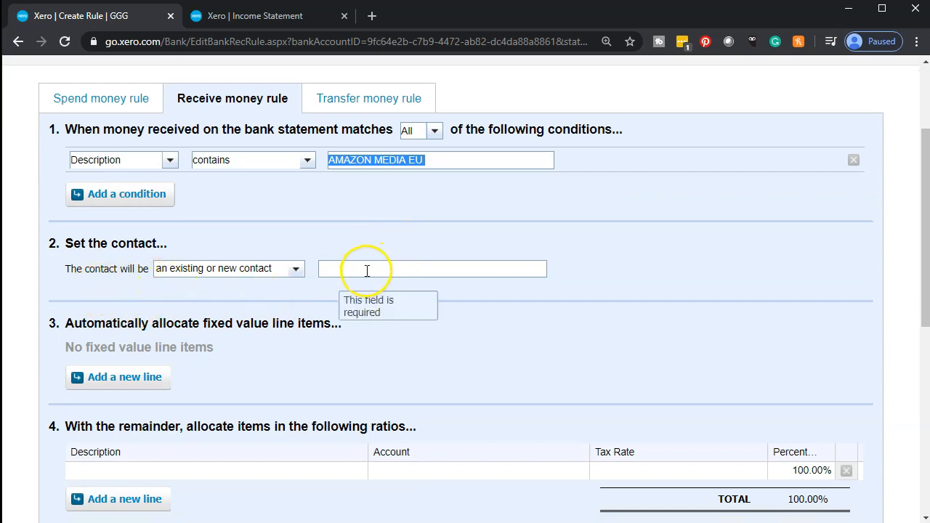
{"action": "left_click", "coordinate": [367, 271]}
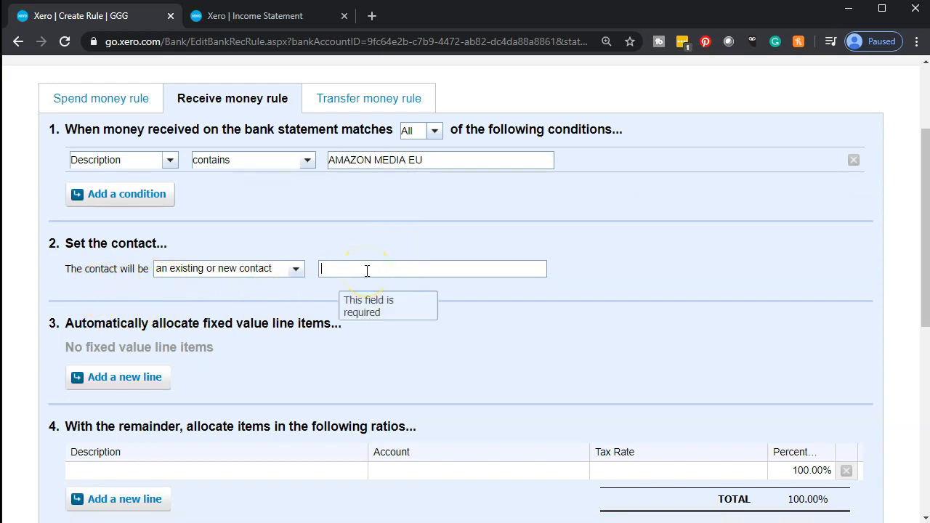
{"action": "left_click", "coordinate": [601, 258]}
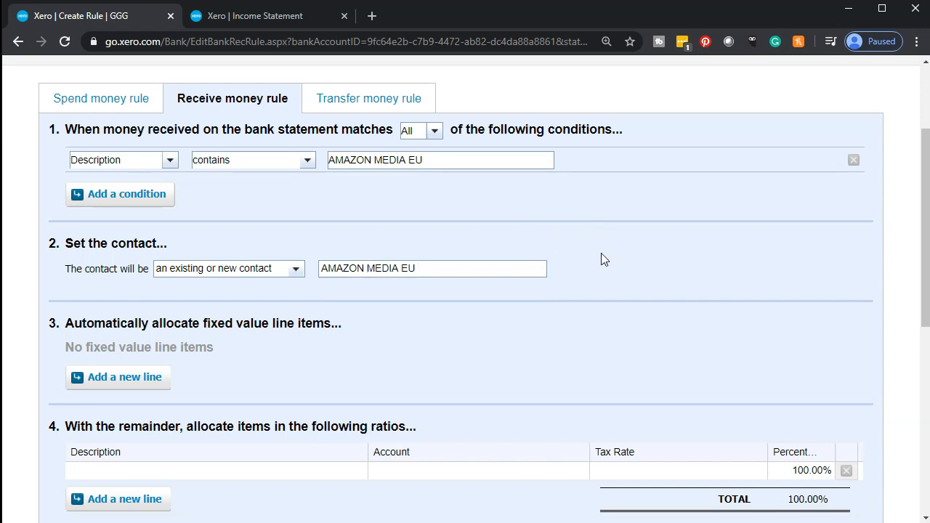
Enter AMAZON MEDIA EU as the description of the 100% remainder allocation line
{"action": "scroll", "coordinate": [601, 258], "scroll_direction": "down", "scroll_amount": 2}
{"action": "left_click", "coordinate": [443, 180]}
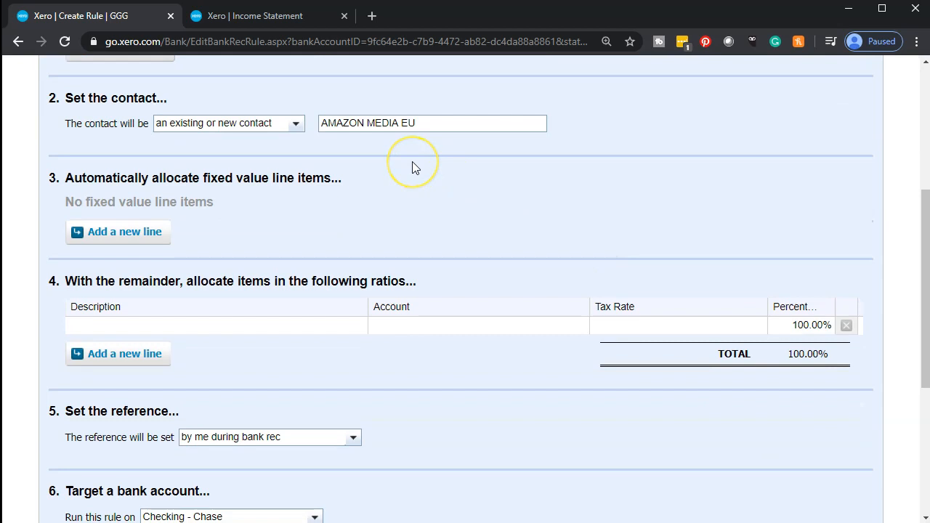
{"action": "scroll", "coordinate": [312, 218], "scroll_direction": "down", "scroll_amount": 1}
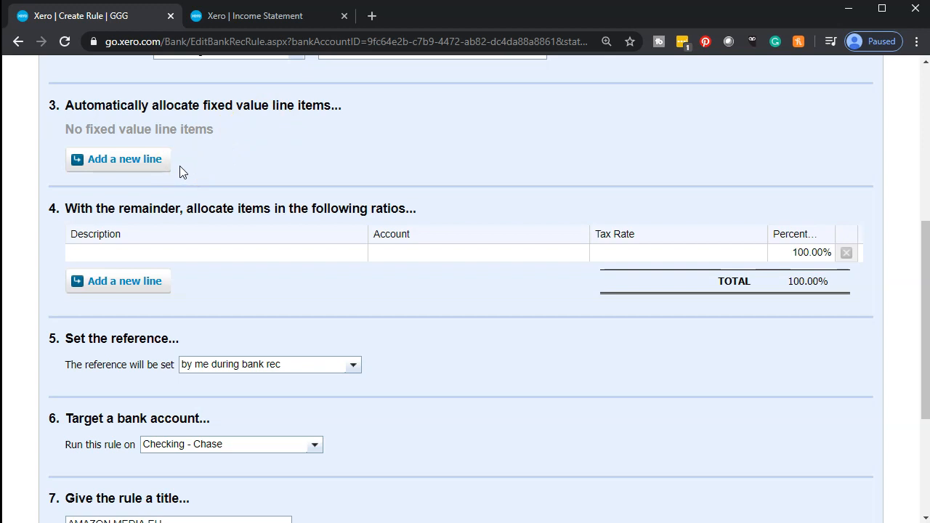
{"action": "scroll", "coordinate": [180, 172], "scroll_direction": "down", "scroll_amount": 1}
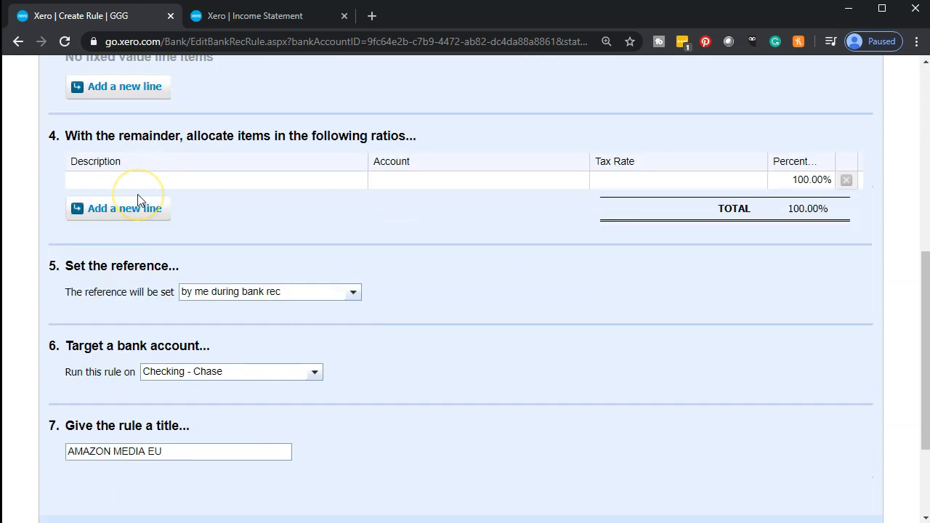
{"action": "left_click", "coordinate": [125, 180]}
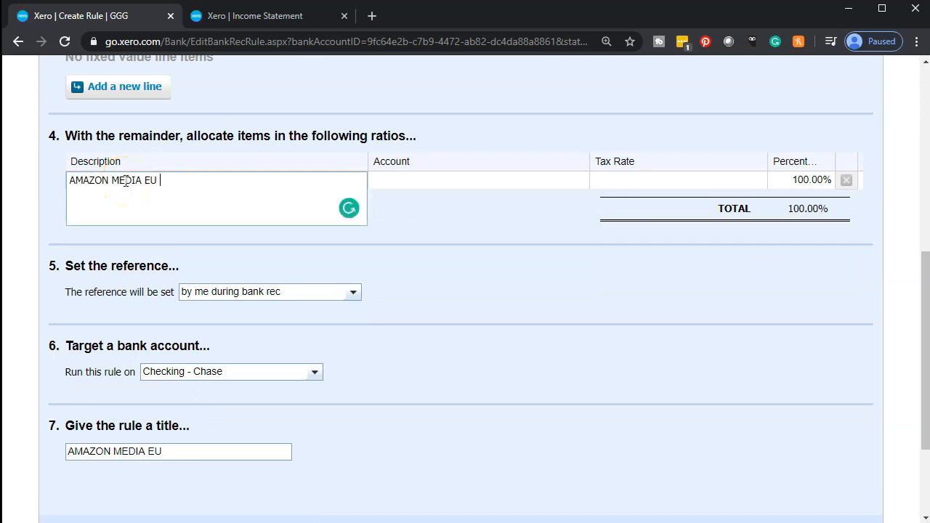
Start a new account for the AMAZON MEDIA EU allocation line, with code 415 and the name Amazon Prime Income
{"action": "left_click", "coordinate": [430, 186]}
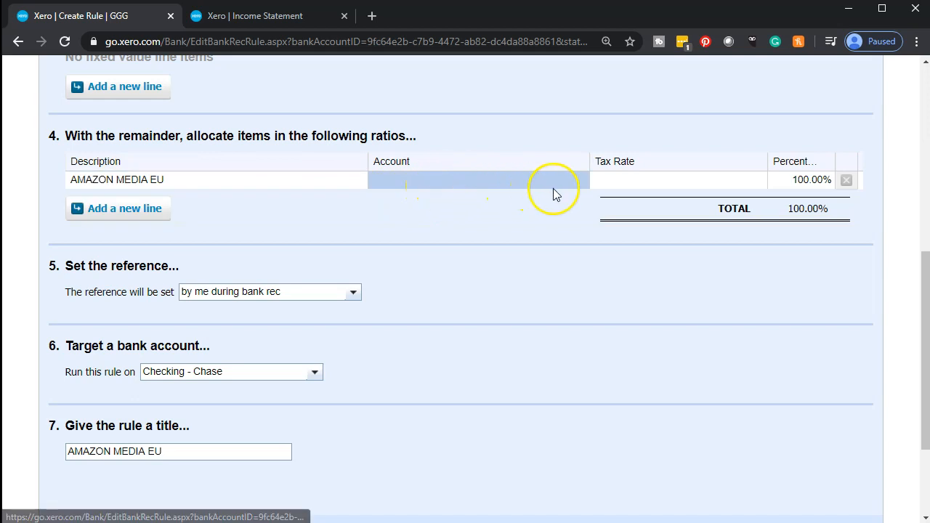
{"action": "left_click", "coordinate": [574, 182]}
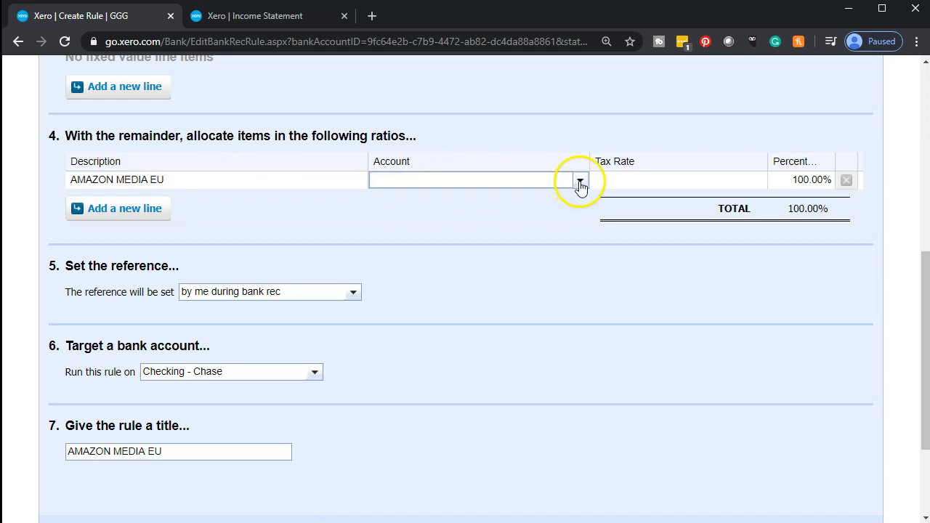
{"action": "left_click", "coordinate": [580, 181]}
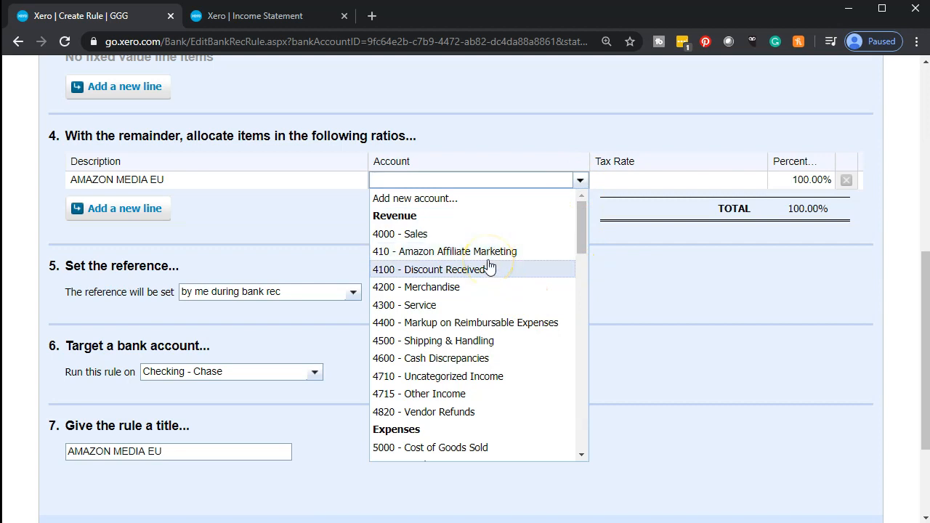
{"action": "left_click", "coordinate": [490, 267]}
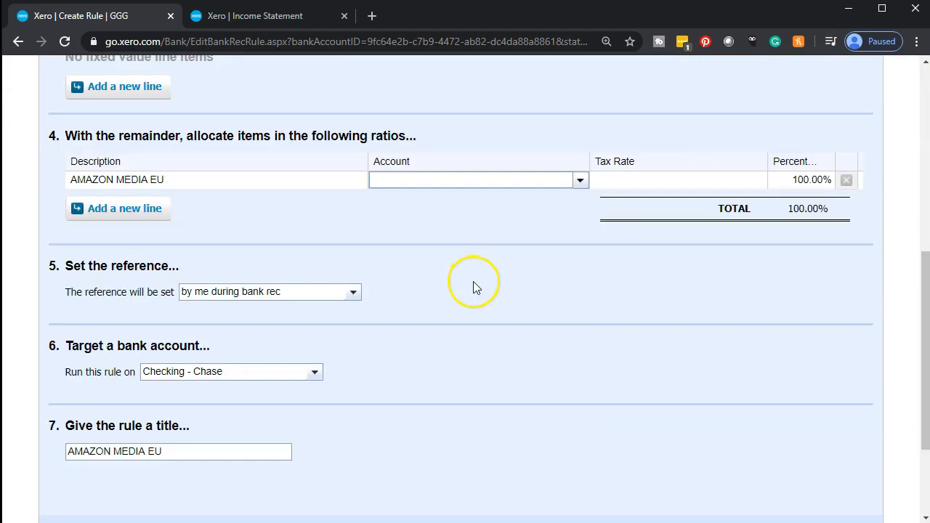
{"action": "left_click", "coordinate": [579, 180]}
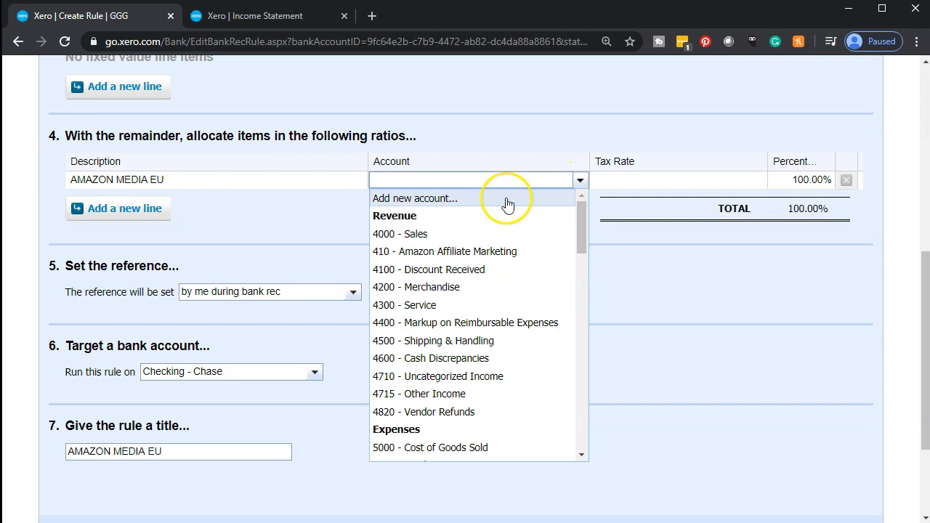
{"action": "left_click", "coordinate": [504, 198]}
{"action": "left_click", "coordinate": [221, 149]}
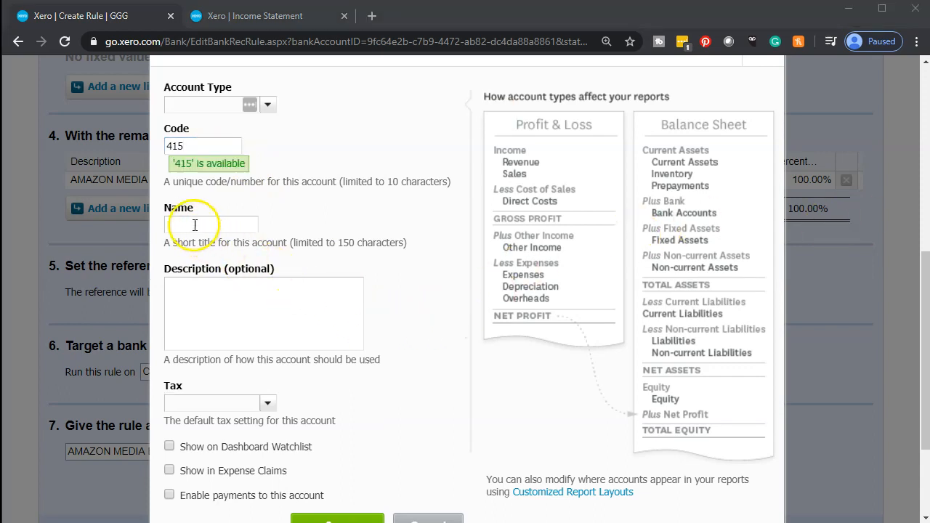
{"action": "type", "text": "Amazon Prime Income"}
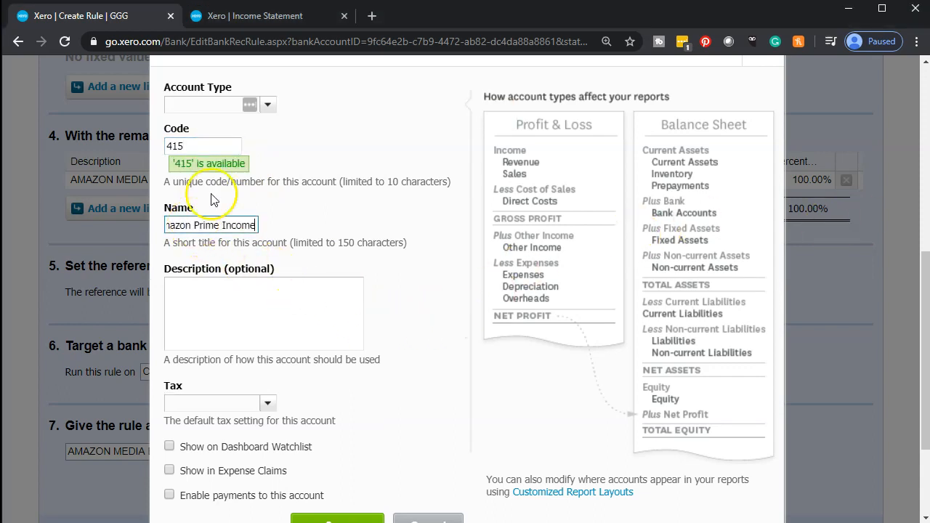
Set the new account's type to Sales and save the account
{"action": "left_click", "coordinate": [268, 106]}
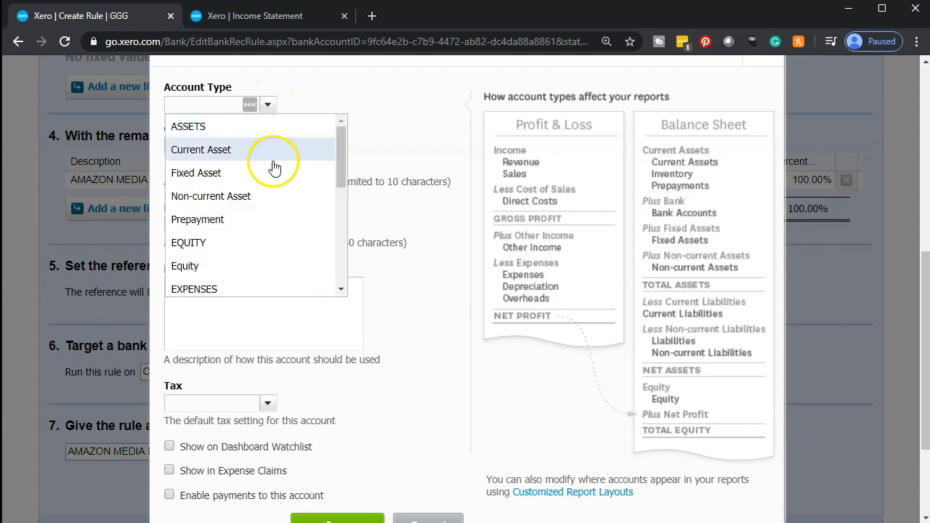
{"action": "scroll", "coordinate": [276, 176], "scroll_direction": "down", "scroll_amount": 3}
{"action": "scroll", "coordinate": [275, 177], "scroll_direction": "down", "scroll_amount": 3}
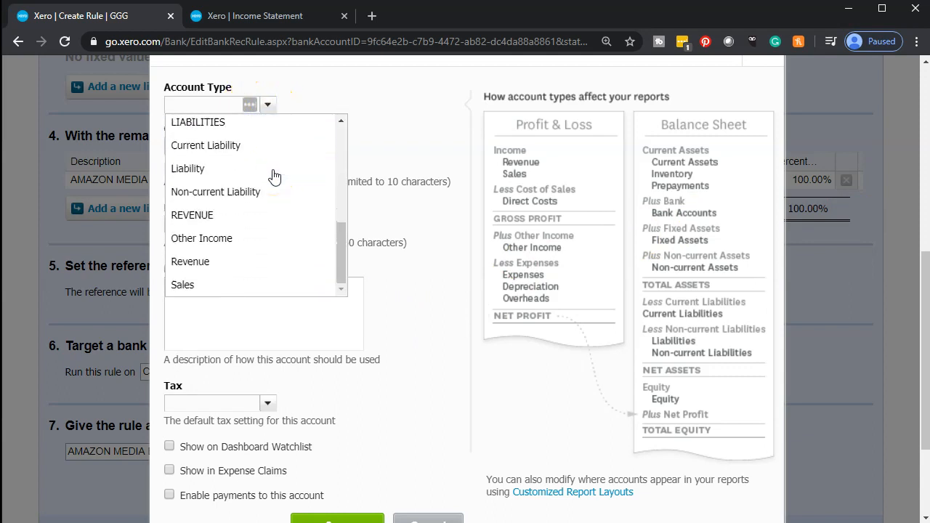
{"action": "left_click", "coordinate": [228, 286]}
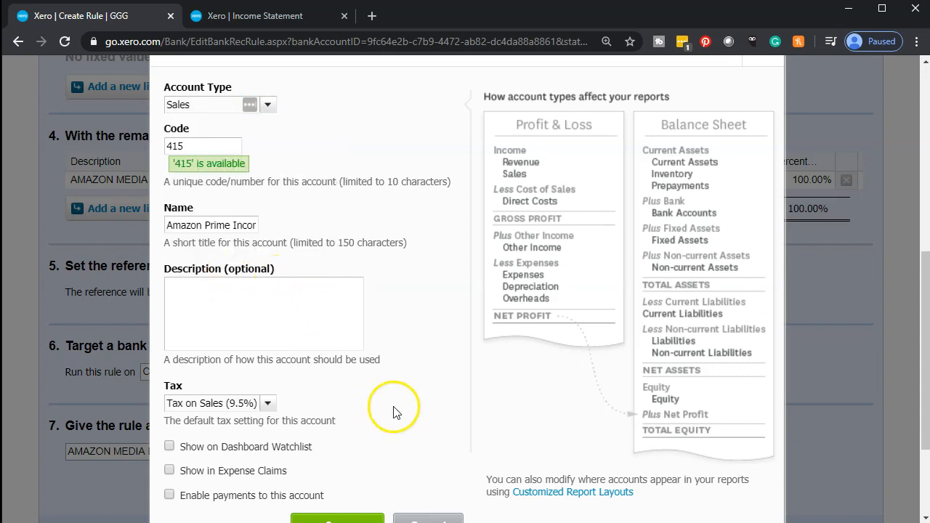
{"action": "scroll", "coordinate": [396, 407], "scroll_direction": "down", "scroll_amount": 1}
{"action": "left_click", "coordinate": [356, 452]}
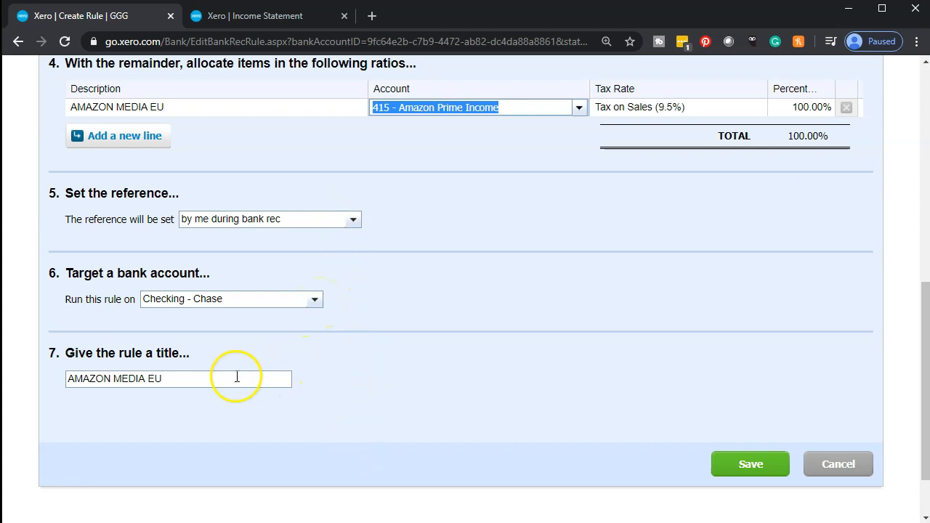
Title the rule AMAZON MEDIA EU Amazon Prime Income and save it
{"action": "left_click", "coordinate": [209, 381]}
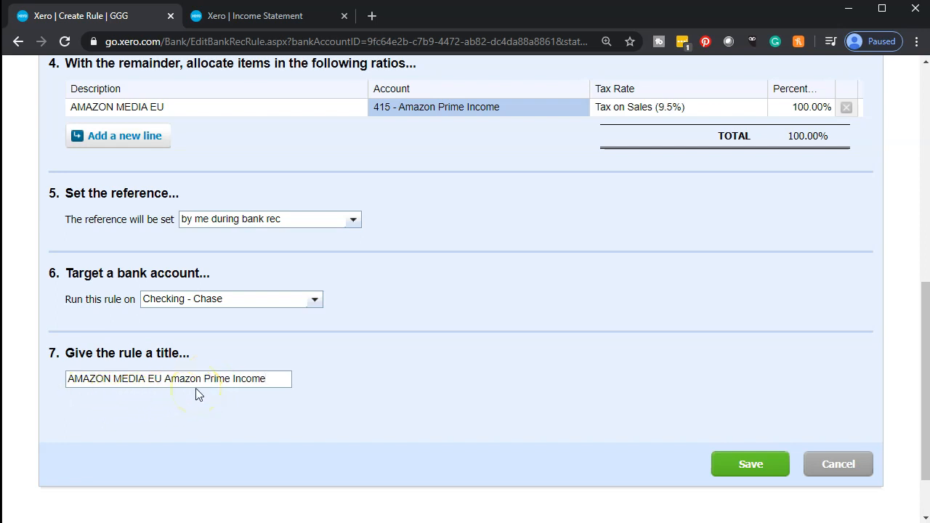
{"action": "left_click", "coordinate": [756, 465]}
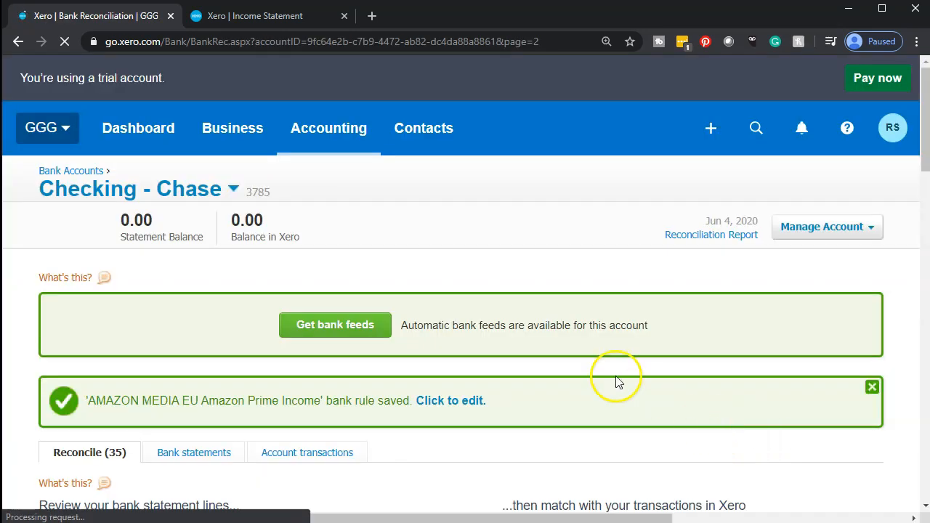
Reconcile the AMAZON MEDIA EU deposits of May 7 (300.31) and May 9 (100.80) with the suggested bank rule
{"action": "scroll", "coordinate": [615, 380], "scroll_direction": "down", "scroll_amount": 3}
{"action": "scroll", "coordinate": [464, 345], "scroll_direction": "down", "scroll_amount": 3}
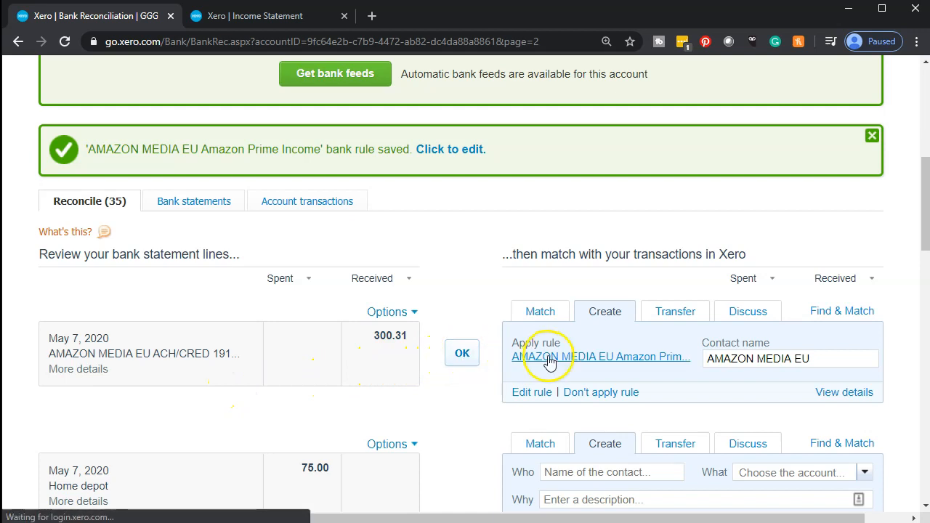
{"action": "left_click", "coordinate": [463, 355]}
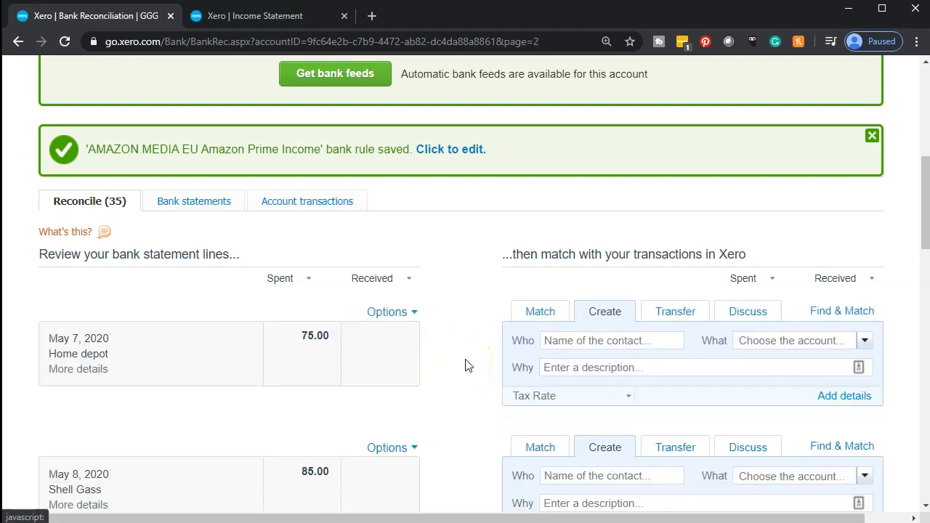
{"action": "scroll", "coordinate": [466, 363], "scroll_direction": "down", "scroll_amount": 4}
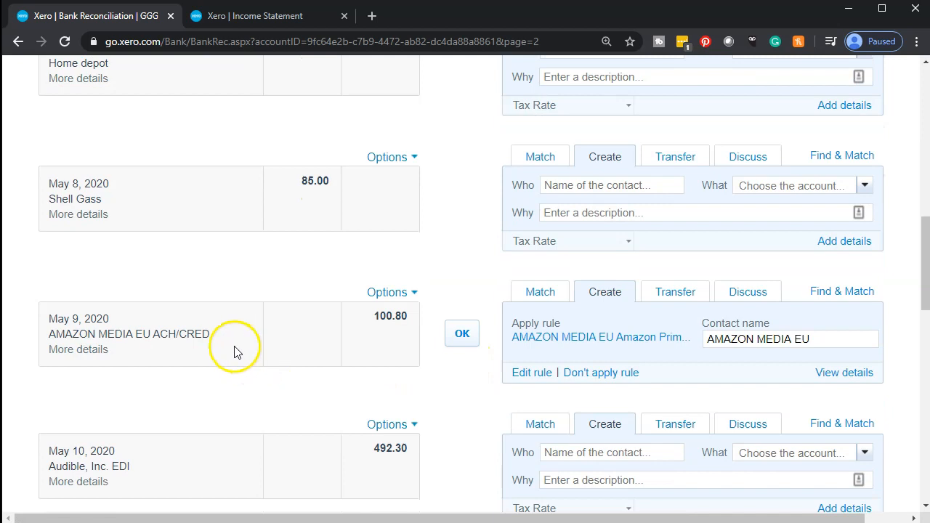
{"action": "left_click", "coordinate": [463, 336]}
Reconcile the AMAZON MEDIA EU deposits of May 28 (100.80) and May 29 (300.31) on page 3 with the suggested rule
{"action": "scroll", "coordinate": [458, 340], "scroll_direction": "down", "scroll_amount": 5}
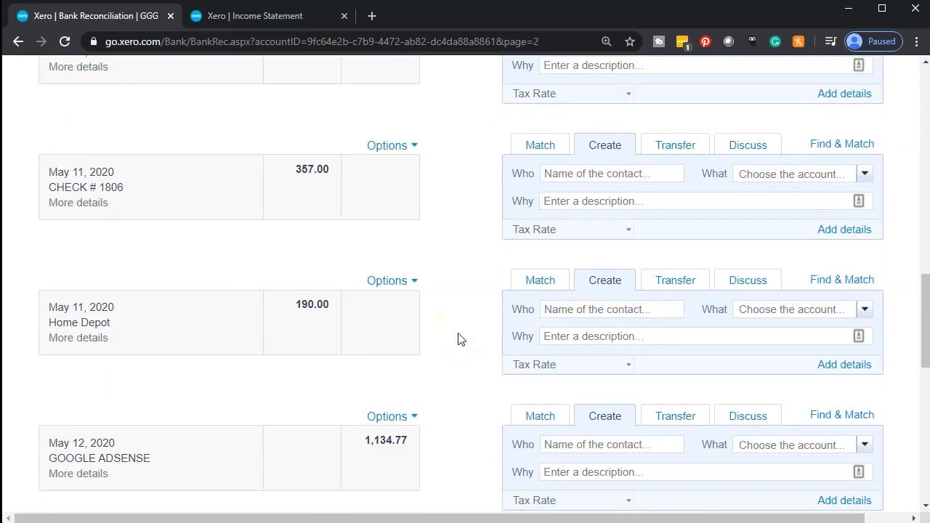
{"action": "scroll", "coordinate": [458, 339], "scroll_direction": "down", "scroll_amount": 7}
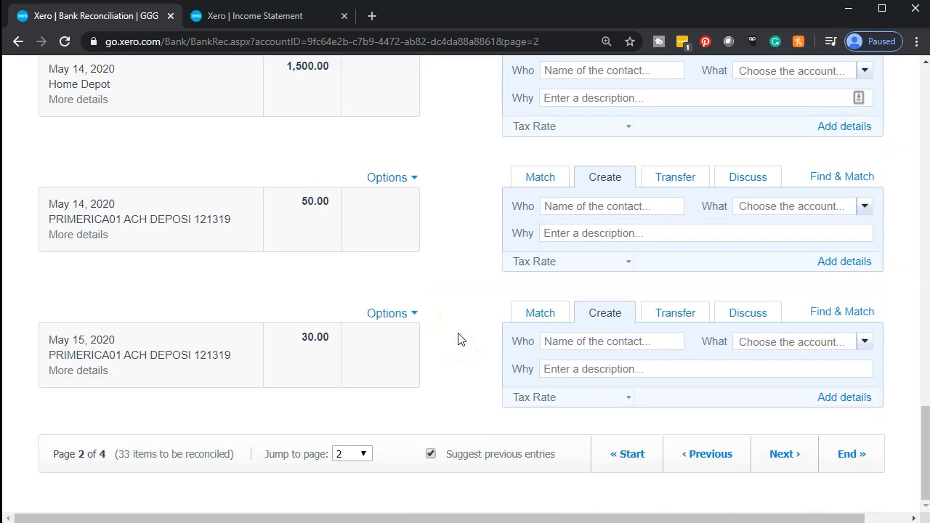
{"action": "left_click", "coordinate": [794, 468]}
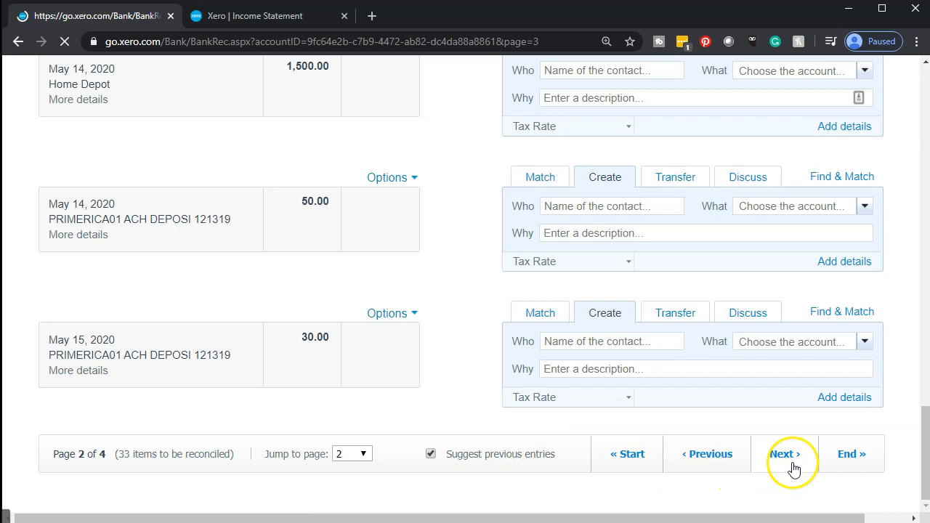
{"action": "scroll", "coordinate": [451, 354], "scroll_direction": "down", "scroll_amount": 5}
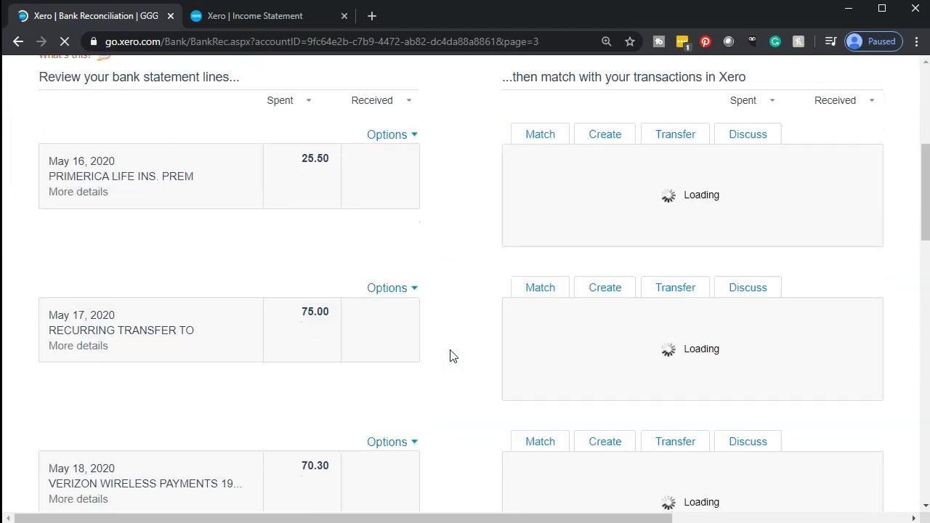
{"action": "scroll", "coordinate": [451, 356], "scroll_direction": "down", "scroll_amount": 10}
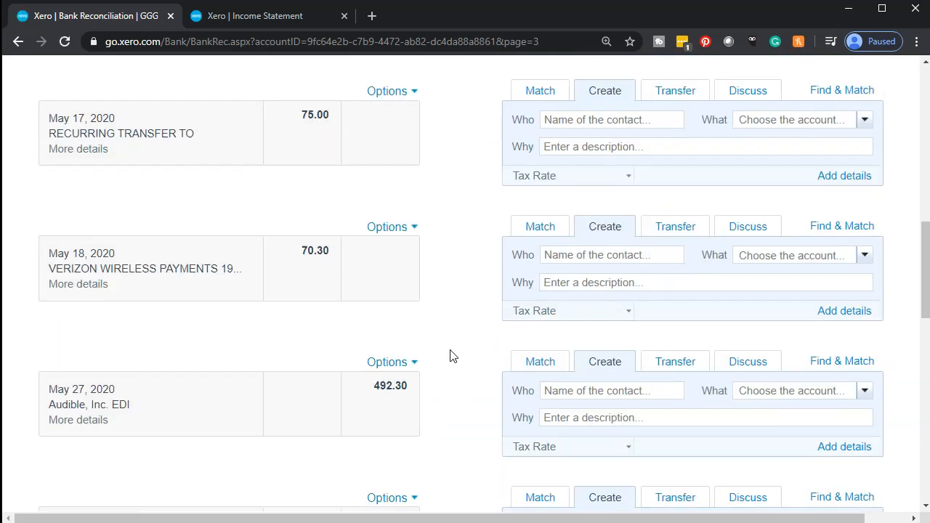
{"action": "scroll", "coordinate": [451, 356], "scroll_direction": "down", "scroll_amount": 1}
{"action": "left_click", "coordinate": [378, 264]}
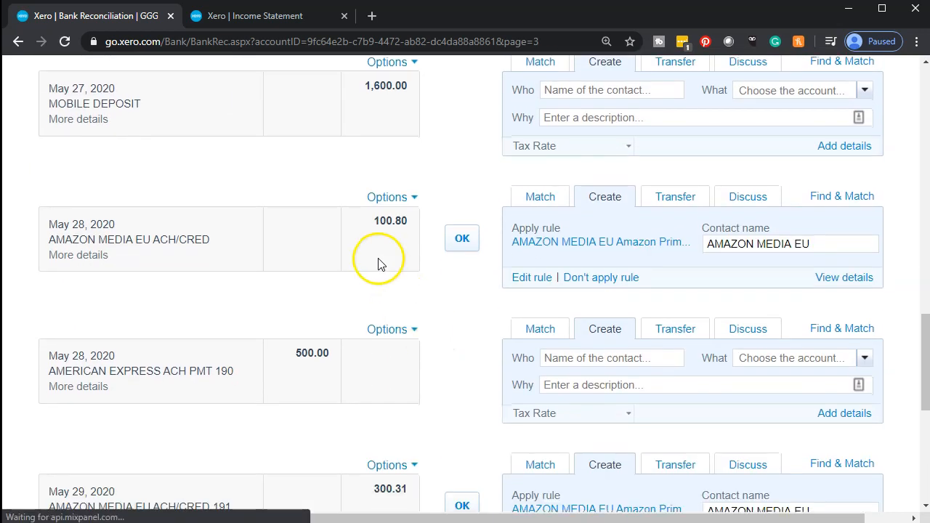
{"action": "left_click", "coordinate": [458, 247]}
{"action": "scroll", "coordinate": [455, 251], "scroll_direction": "down", "scroll_amount": 1}
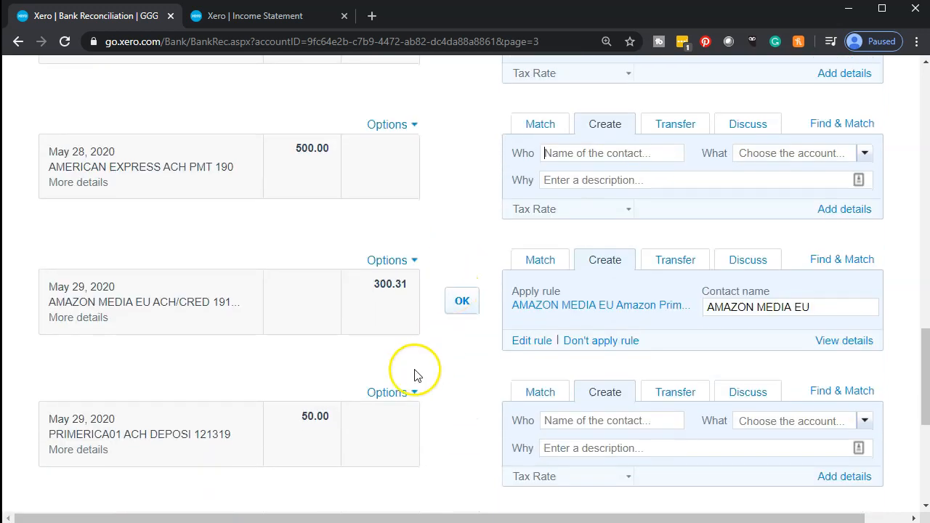
{"action": "left_click", "coordinate": [473, 305]}
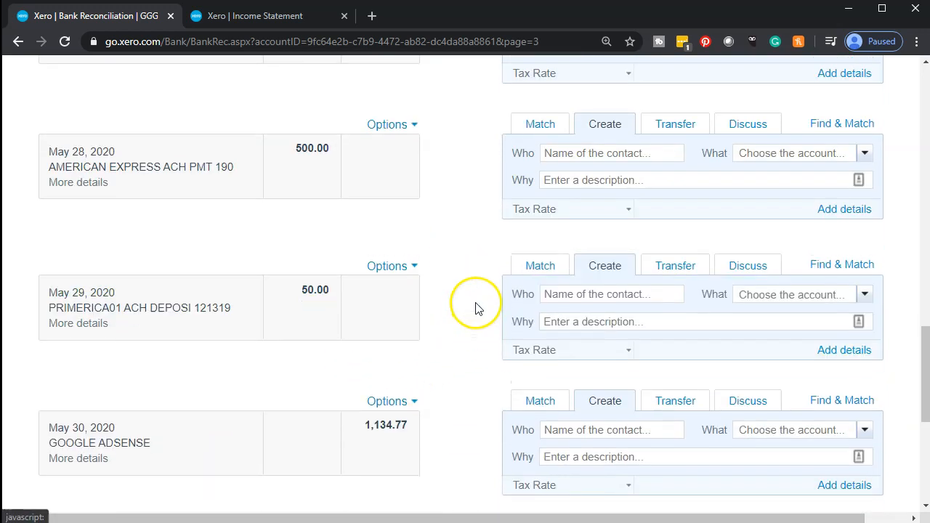
{"action": "scroll", "coordinate": [476, 308], "scroll_direction": "down", "scroll_amount": 2}
{"action": "scroll", "coordinate": [476, 309], "scroll_direction": "down", "scroll_amount": 3}
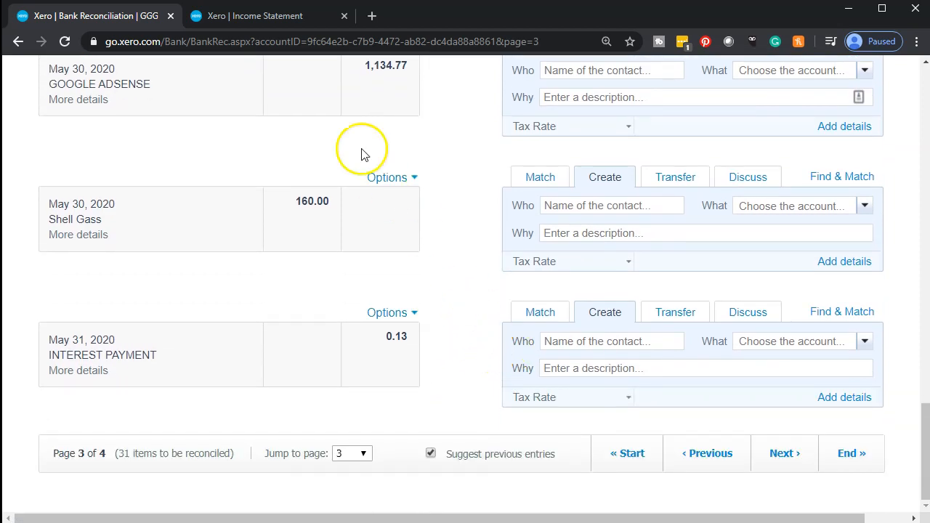
Update the Income Statement for May 1 to Dec 31, 2020 and review its Amazon income accounts
{"action": "left_click", "coordinate": [262, 16]}
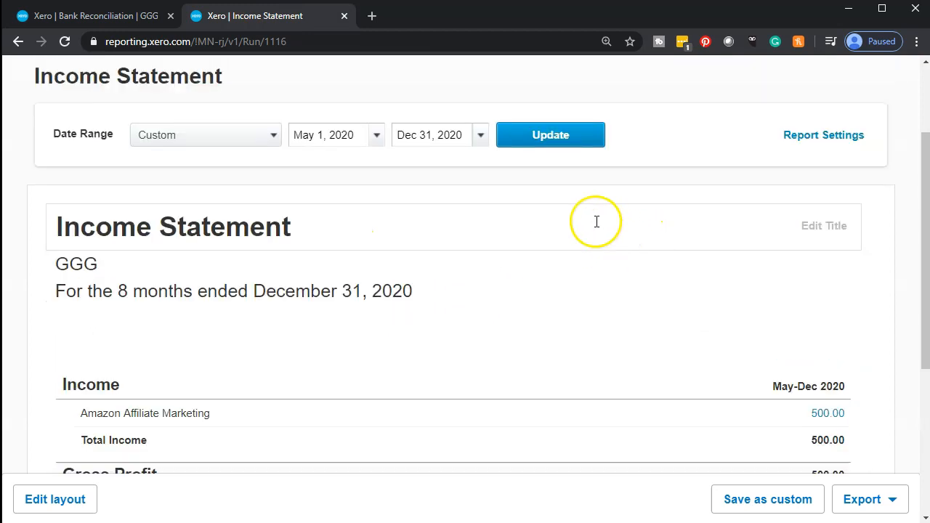
{"action": "left_click", "coordinate": [567, 139]}
{"action": "scroll", "coordinate": [618, 269], "scroll_direction": "down", "scroll_amount": 1}
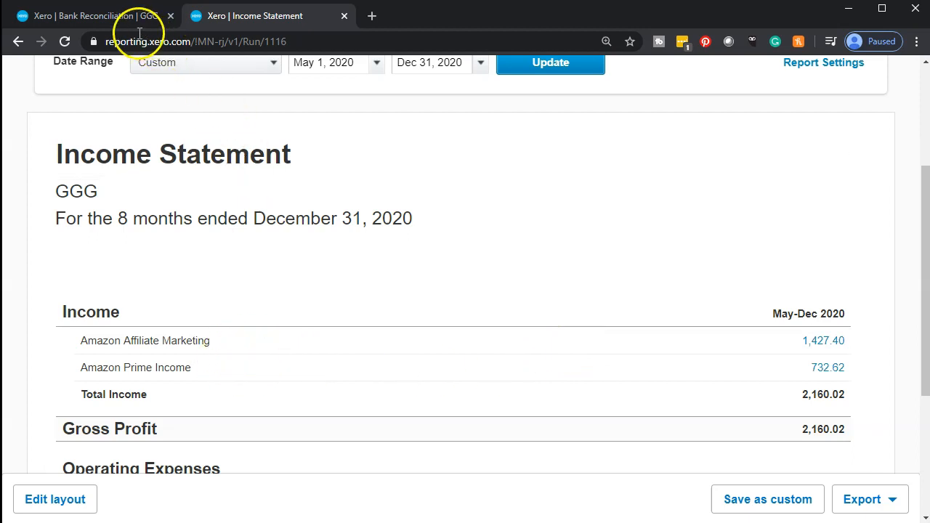
Return to the Checking - Chase reconciliation and open its bank rules to review the receive money rules
{"action": "left_click", "coordinate": [110, 24]}
{"action": "scroll", "coordinate": [586, 347], "scroll_direction": "up", "scroll_amount": 10}
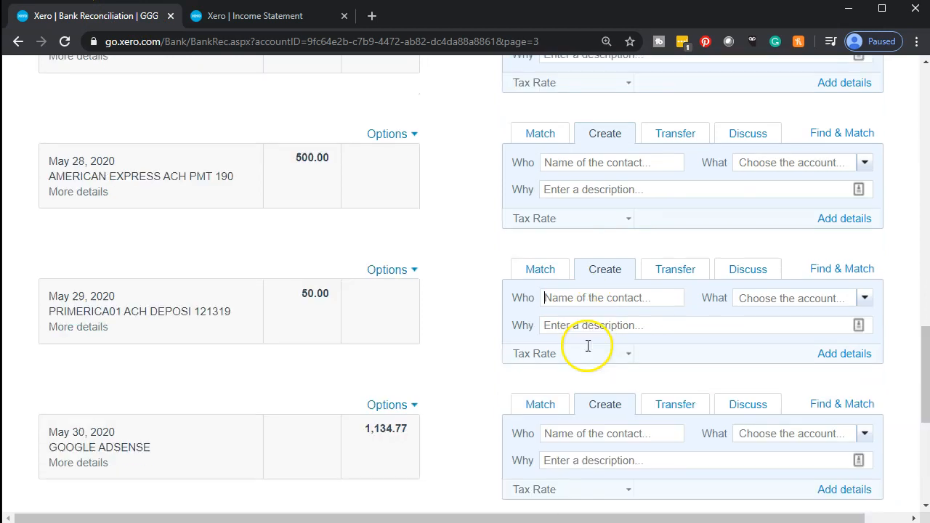
{"action": "scroll", "coordinate": [588, 351], "scroll_direction": "up", "scroll_amount": 6}
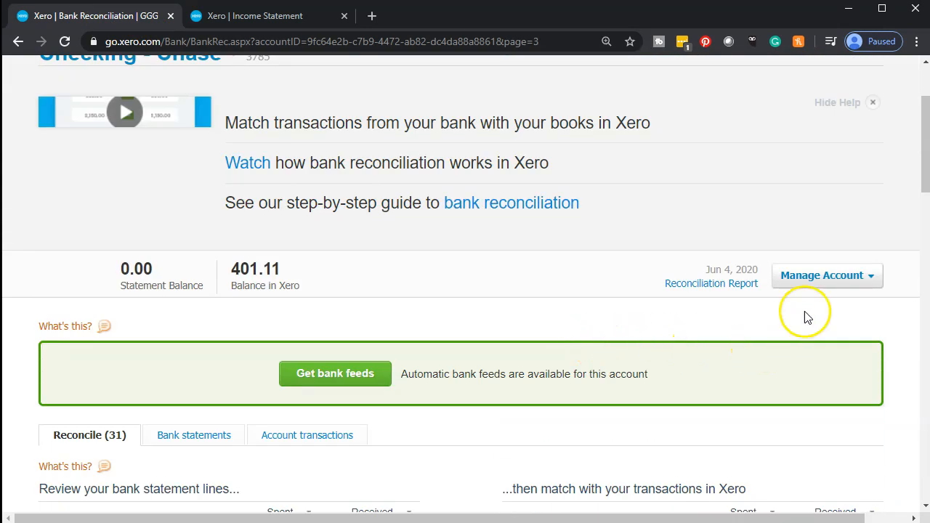
{"action": "left_click", "coordinate": [822, 276]}
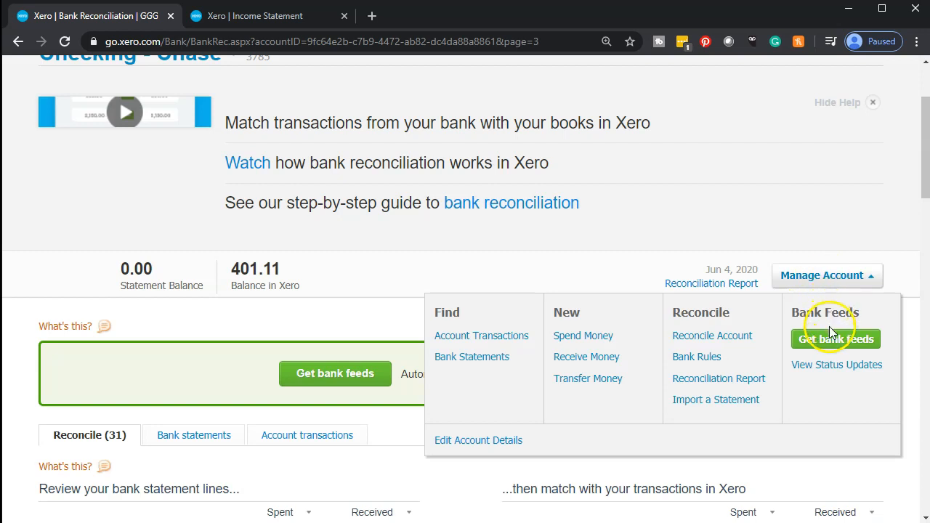
{"action": "left_click", "coordinate": [699, 357]}
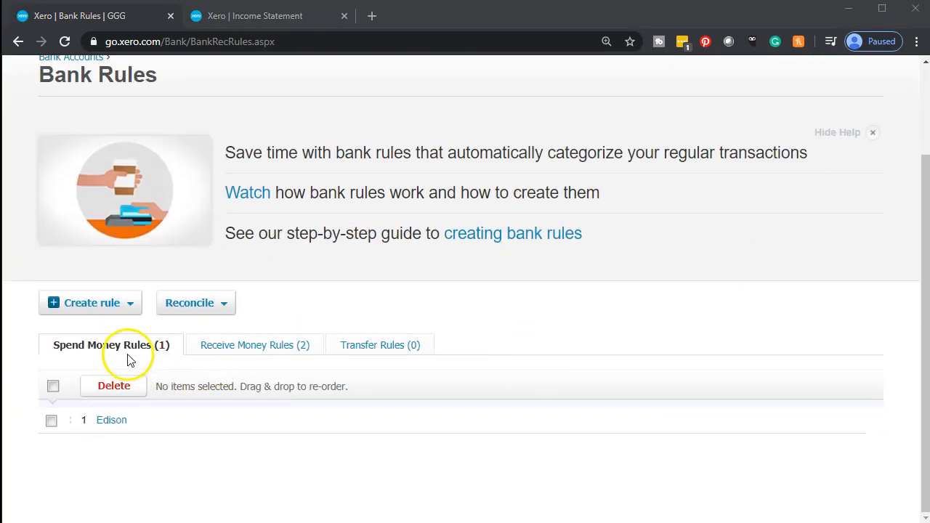
{"action": "left_click", "coordinate": [234, 348]}
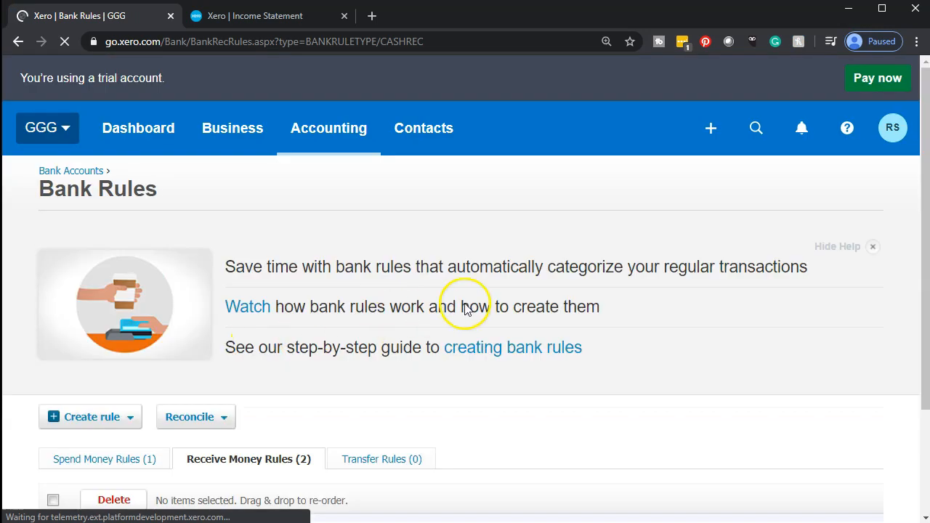
{"action": "scroll", "coordinate": [465, 309], "scroll_direction": "down", "scroll_amount": 2}
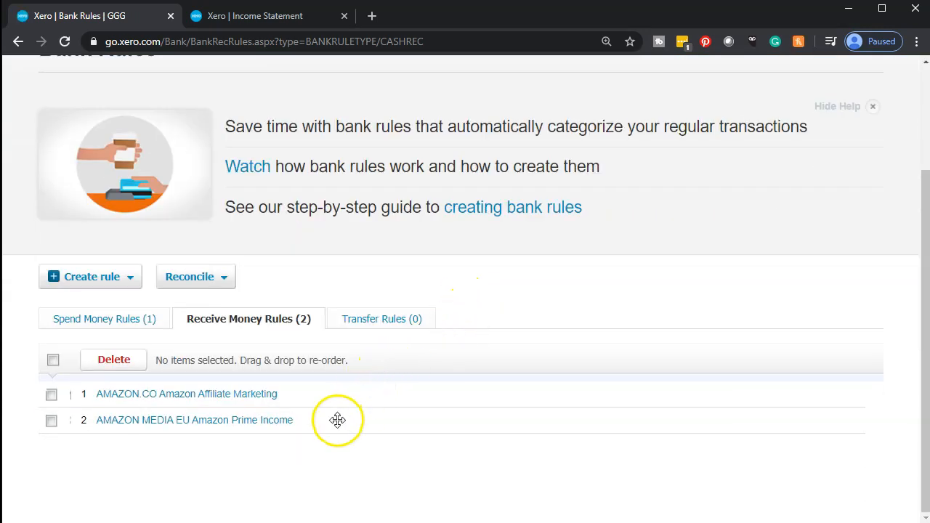